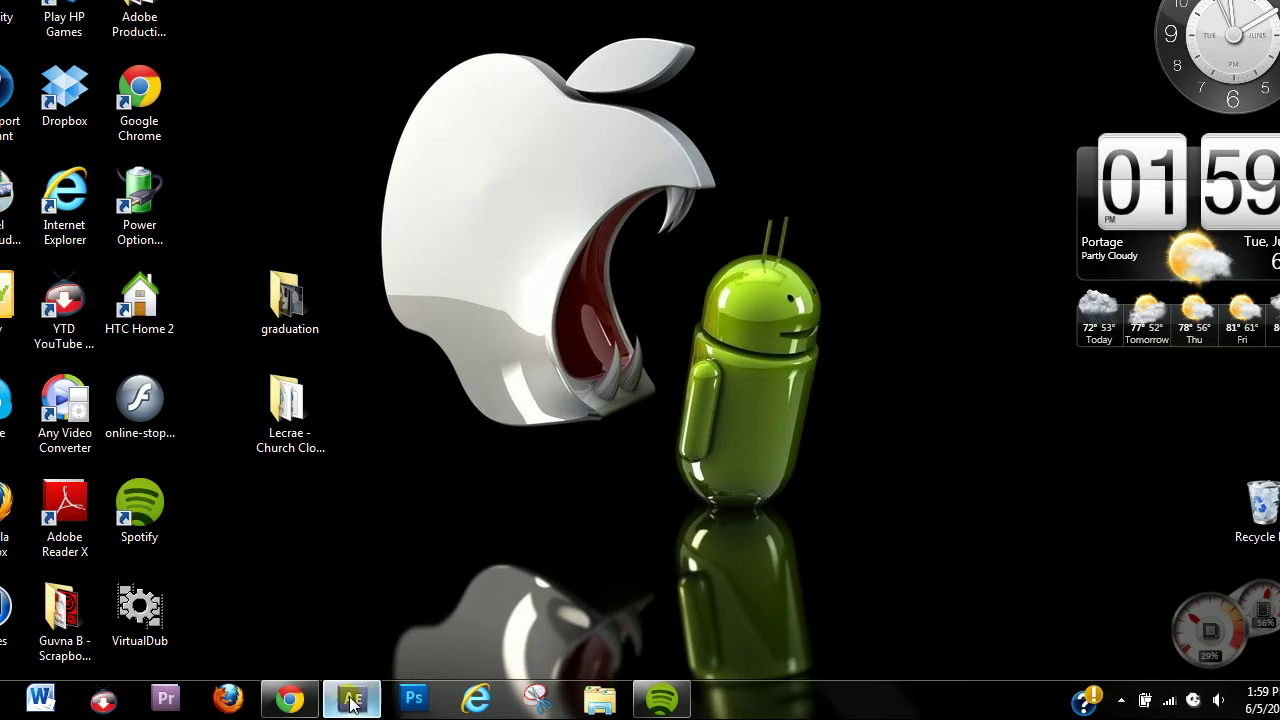
- Launch After Effects and create Comp 1 with the HDV/HDTV 720 25 preset (1280×720, 25 fps)
{"action": "left_click", "coordinate": [355, 700]}
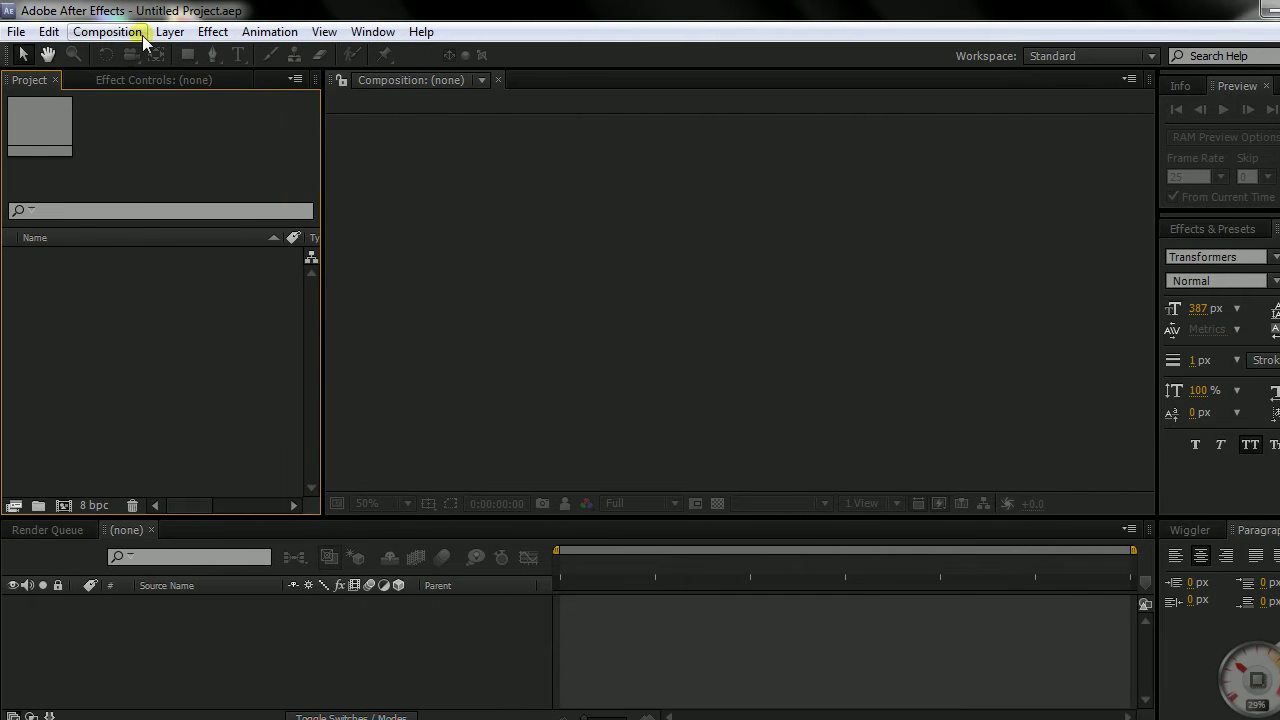
{"action": "left_click", "coordinate": [108, 31]}
{"action": "left_click", "coordinate": [170, 55]}
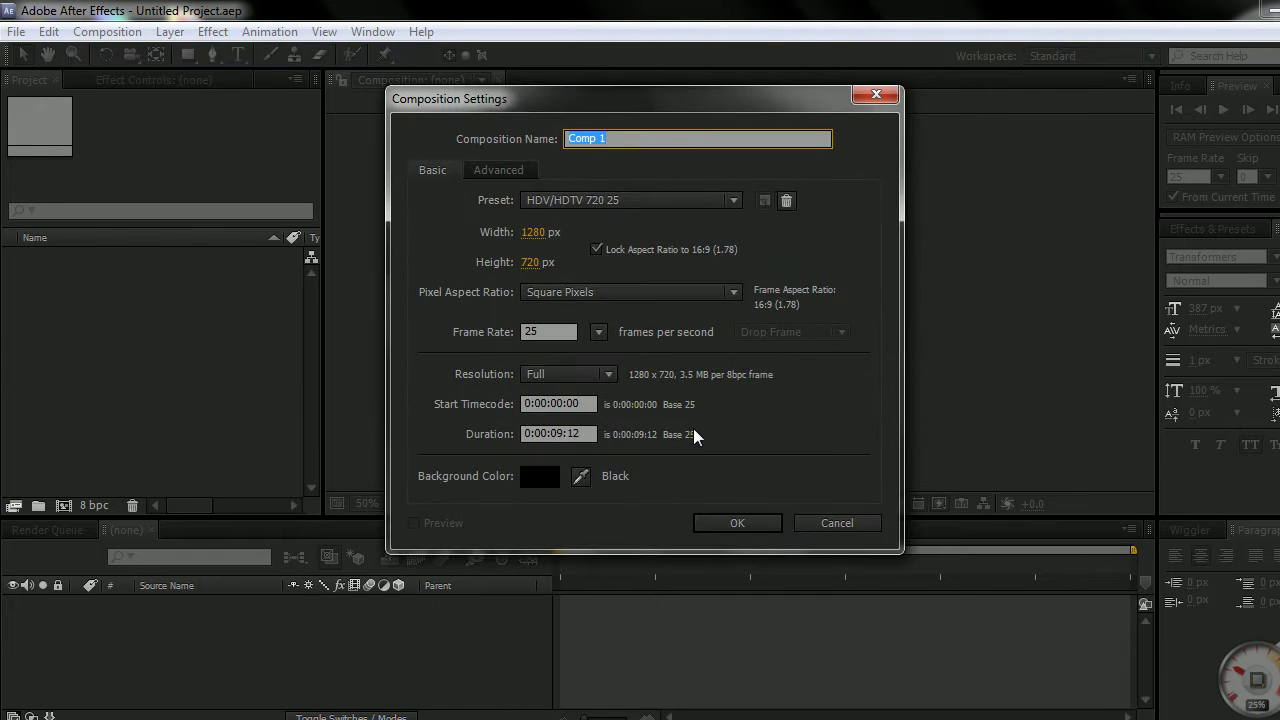
{"action": "left_click", "coordinate": [733, 510]}
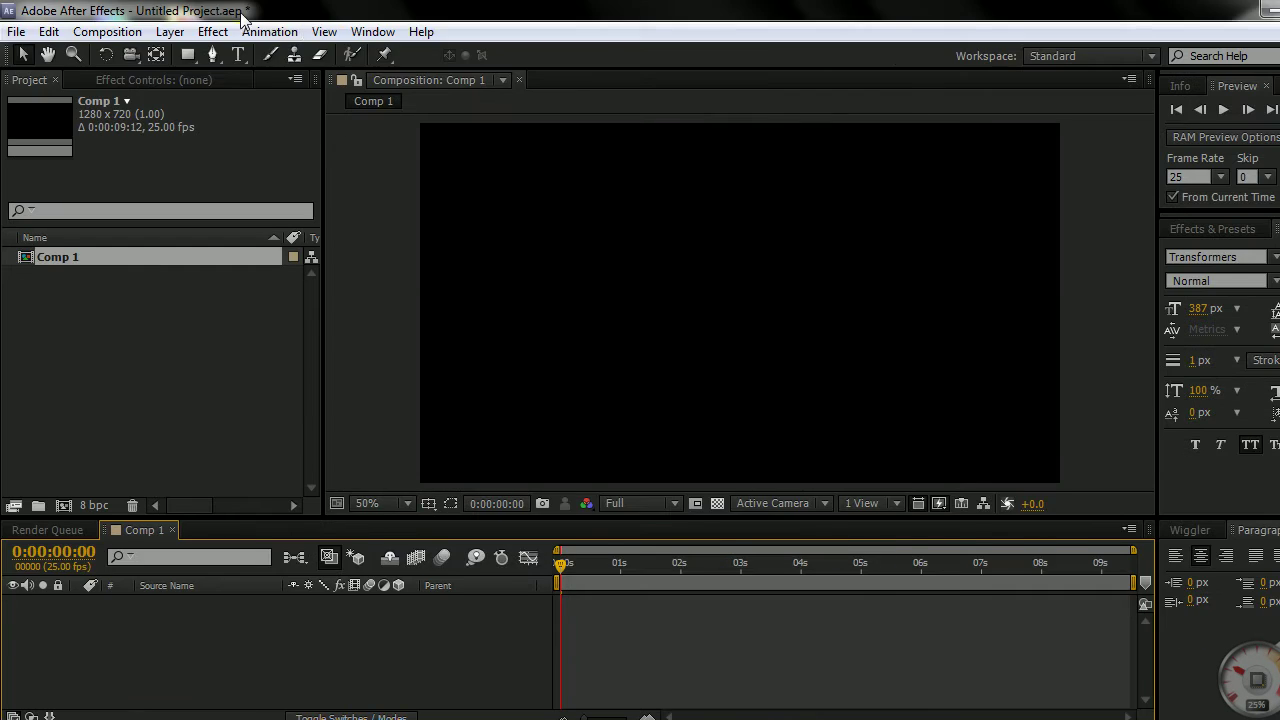
- Add large white SEUN text to the comp and move it near the frame's centre
{"action": "left_click", "coordinate": [238, 14]}
{"action": "left_click", "coordinate": [666, 300]}
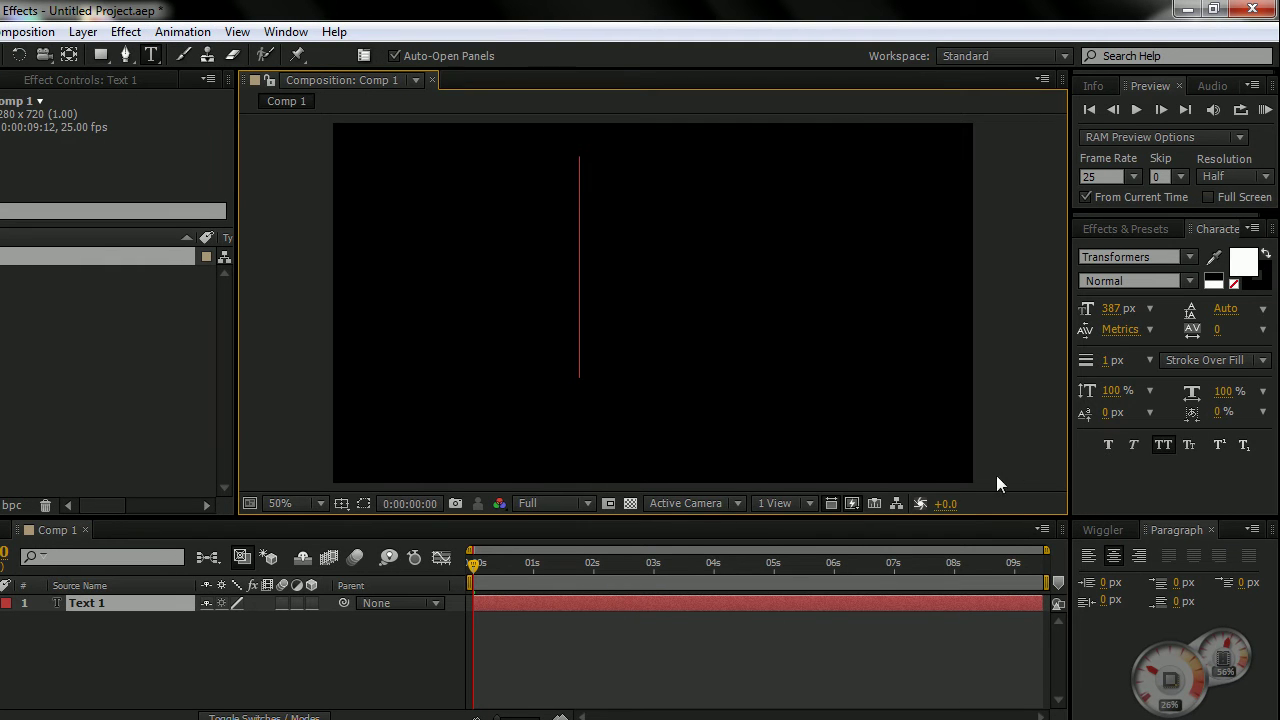
{"action": "type", "text": "SEUN"}
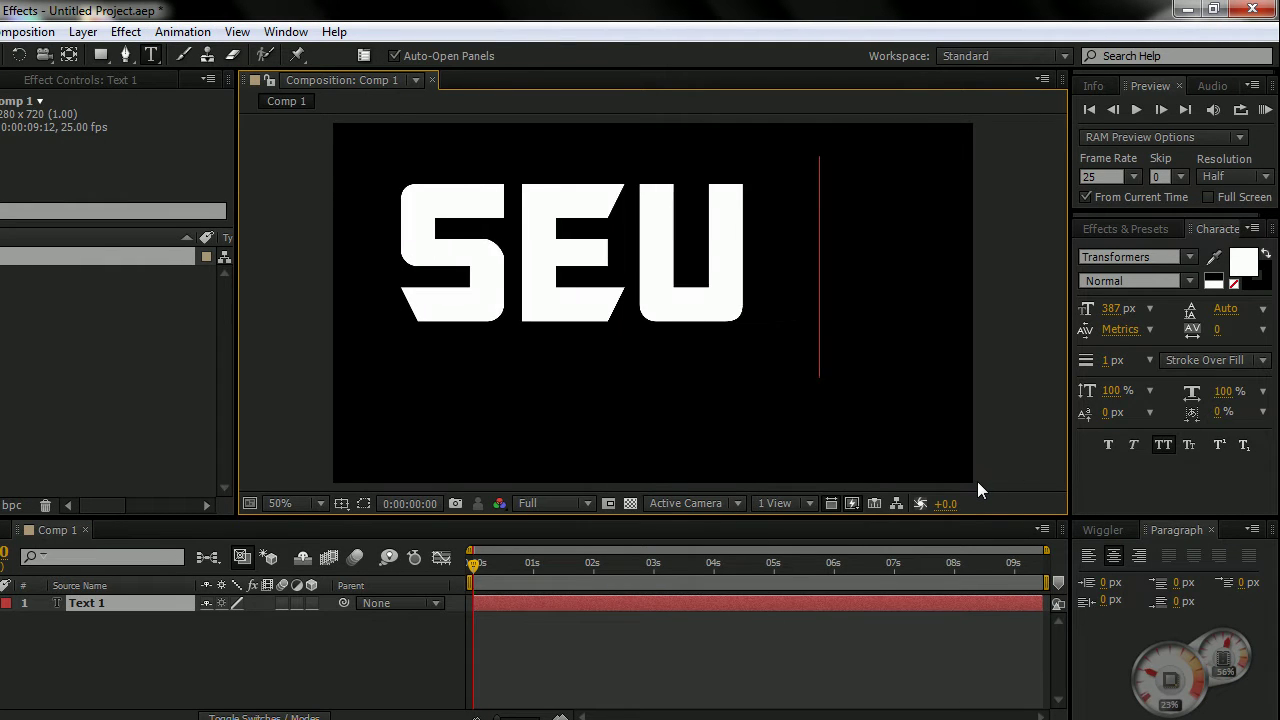
{"action": "left_click", "coordinate": [23, 54]}
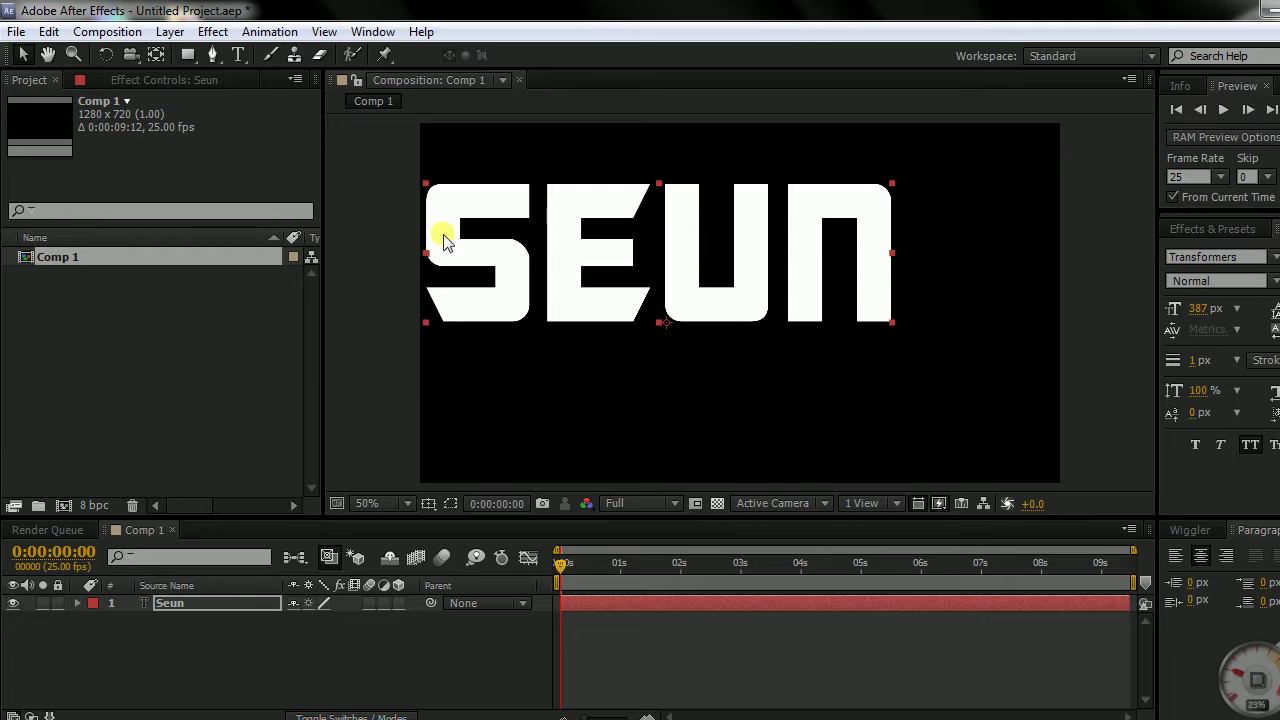
{"action": "left_click_drag", "start_coordinate": [470, 242], "coordinate": [545, 279]}
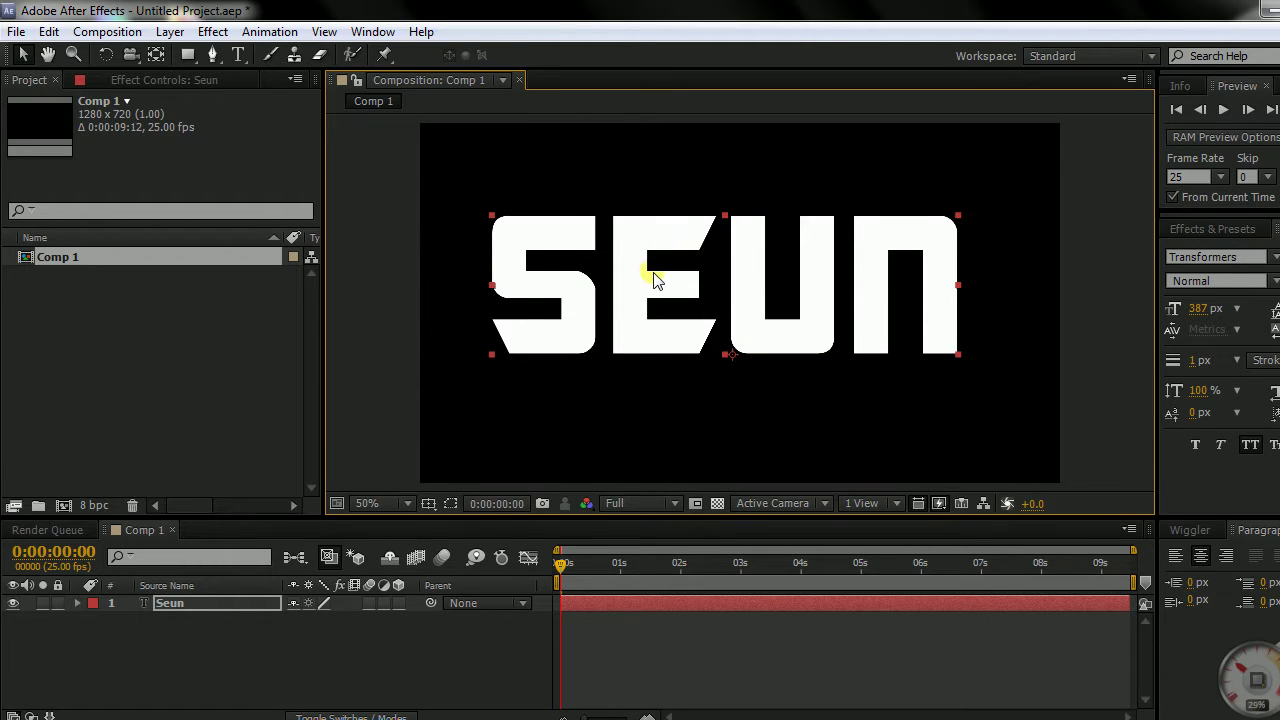
{"action": "left_click_drag", "start_coordinate": [652, 279], "coordinate": [666, 281]}
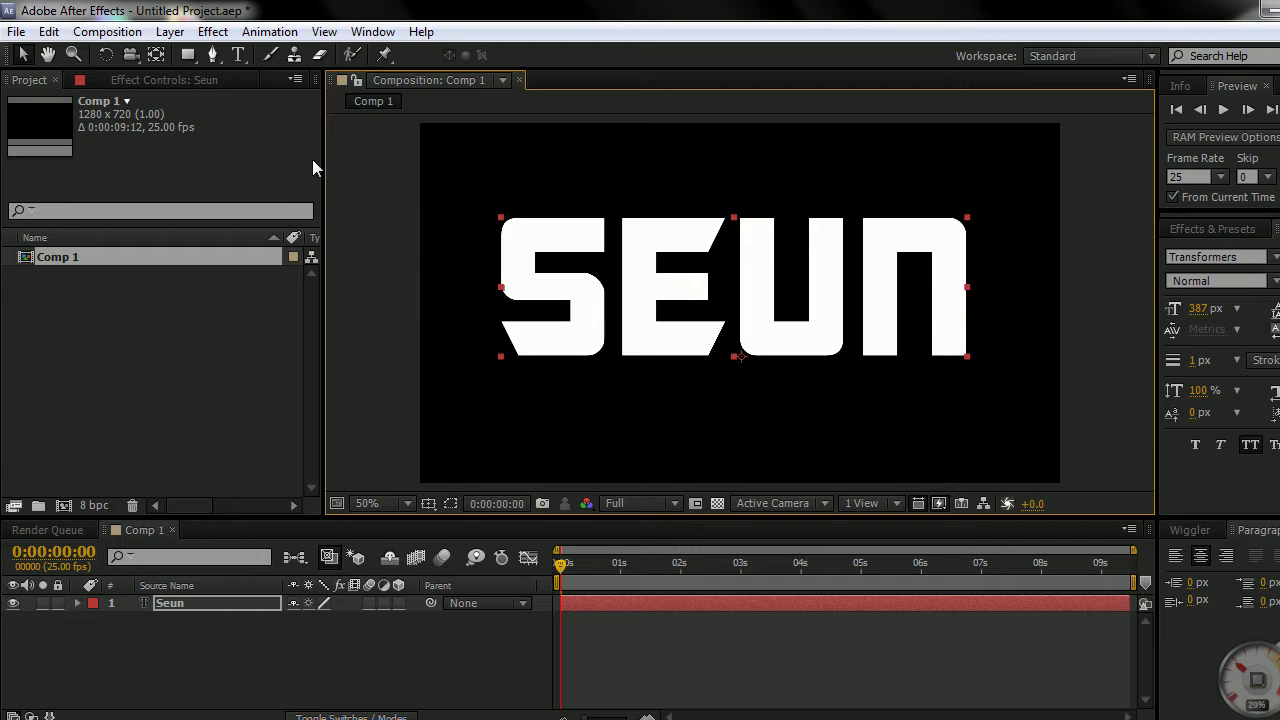
{"action": "left_click", "coordinate": [30, 32]}
{"action": "left_click", "coordinate": [48, 32]}
{"action": "left_click", "coordinate": [48, 32]}
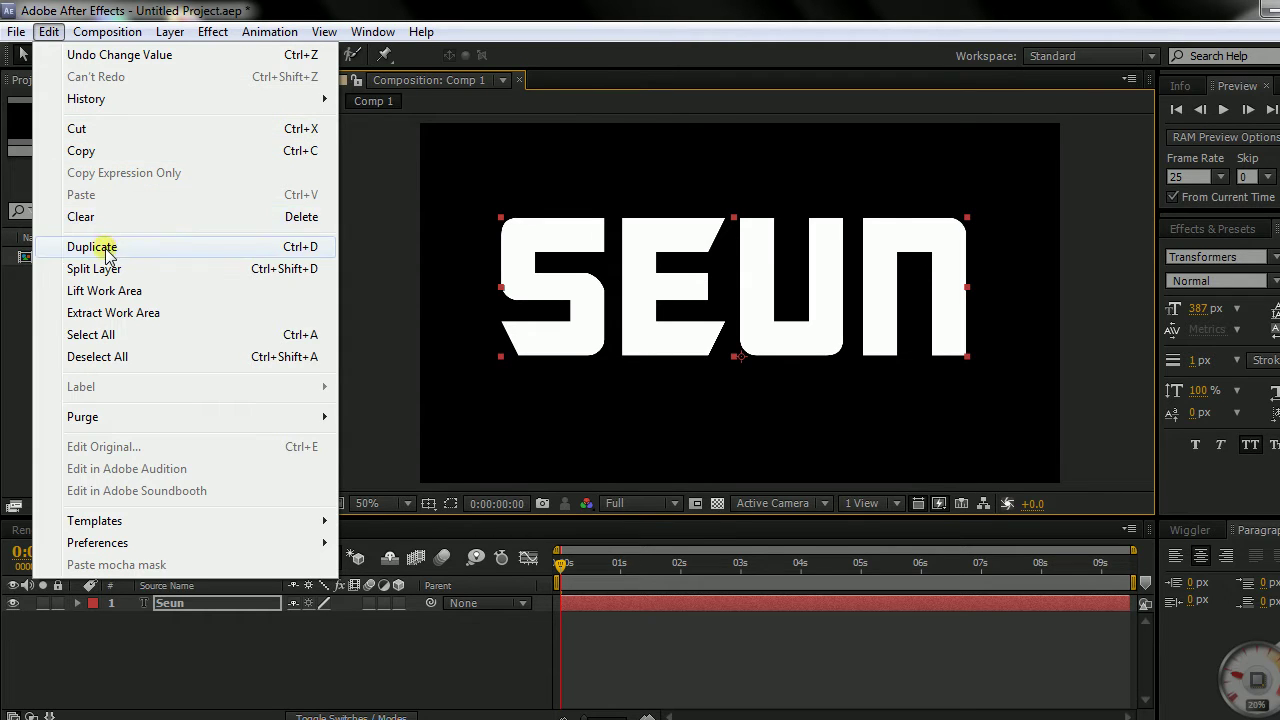
{"action": "left_click", "coordinate": [90, 335]}
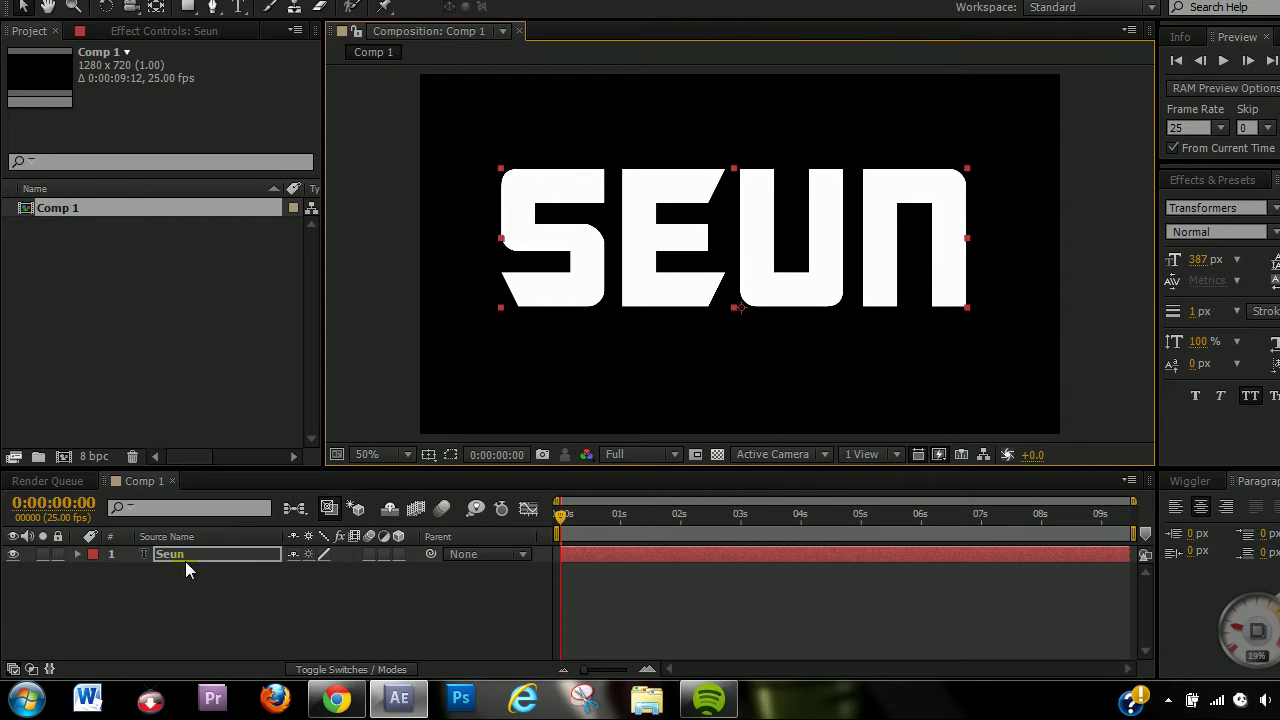
{"action": "left_click", "coordinate": [248, 596]}
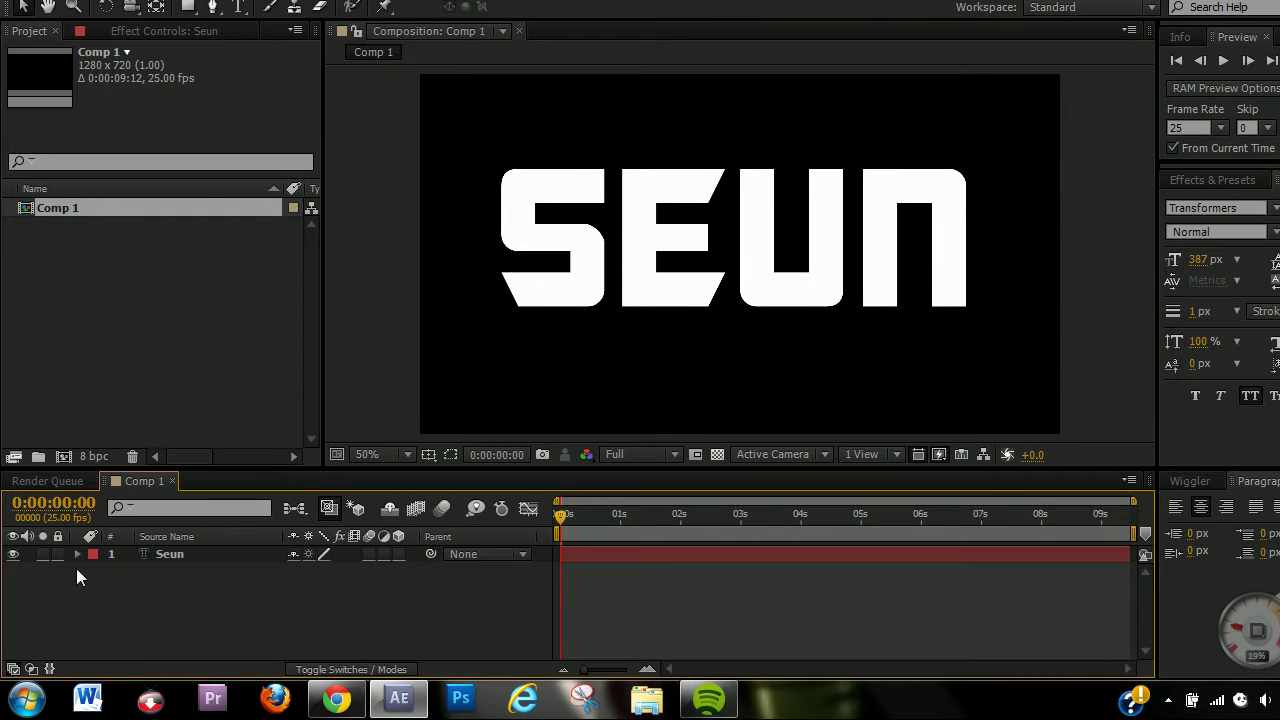
{"action": "left_click", "coordinate": [211, 558]}
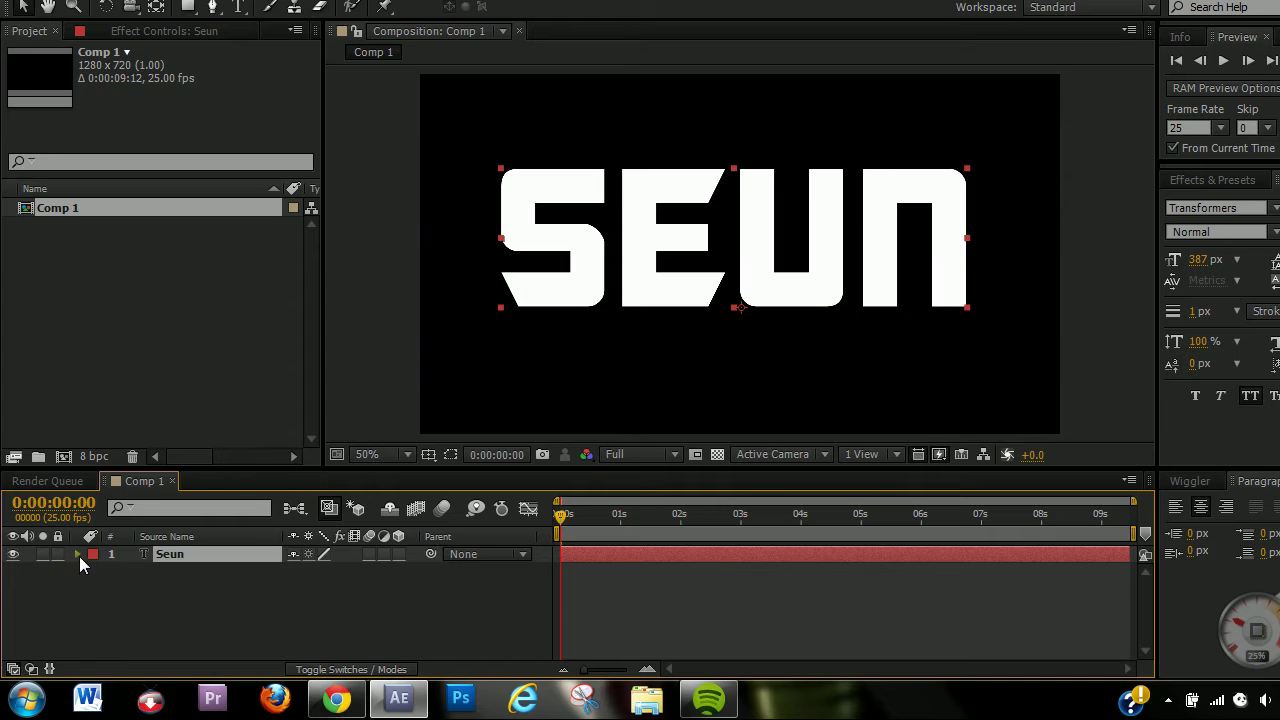
{"action": "left_click", "coordinate": [80, 556]}
{"action": "left_click", "coordinate": [79, 557]}
{"action": "key", "text": "Return"}
{"action": "left_click", "coordinate": [79, 556]}
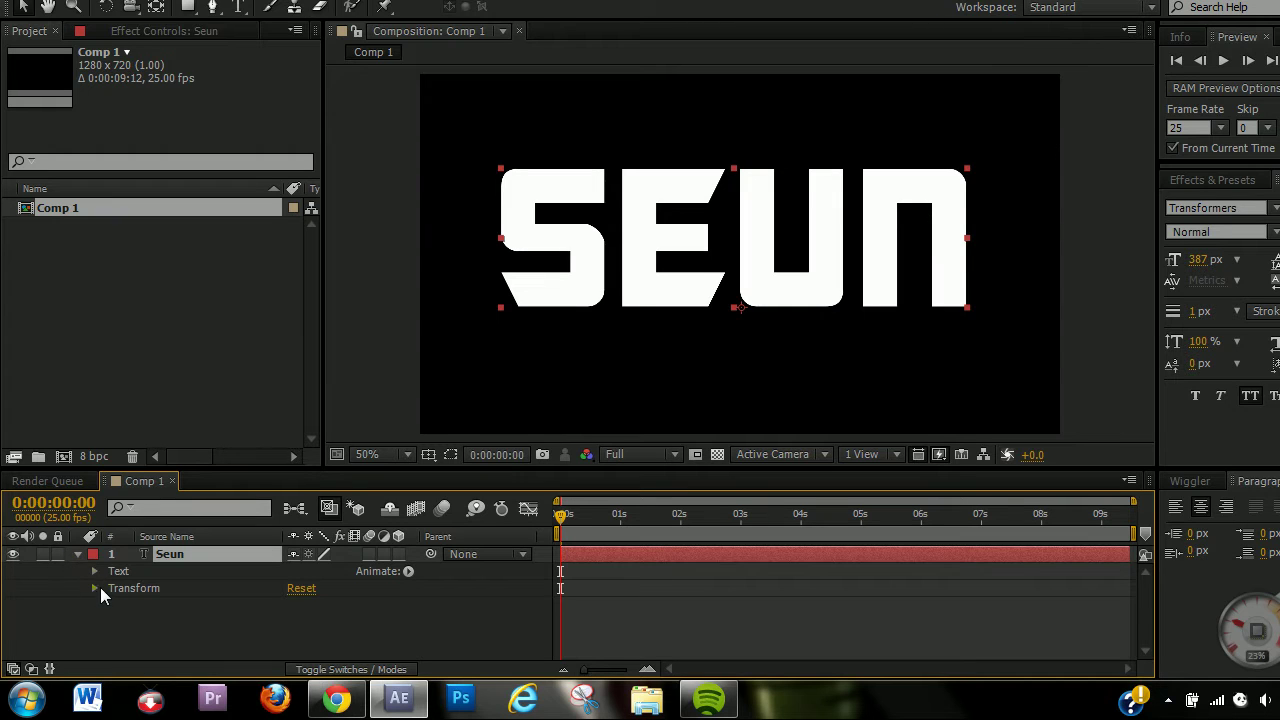
{"action": "left_click", "coordinate": [96, 588]}
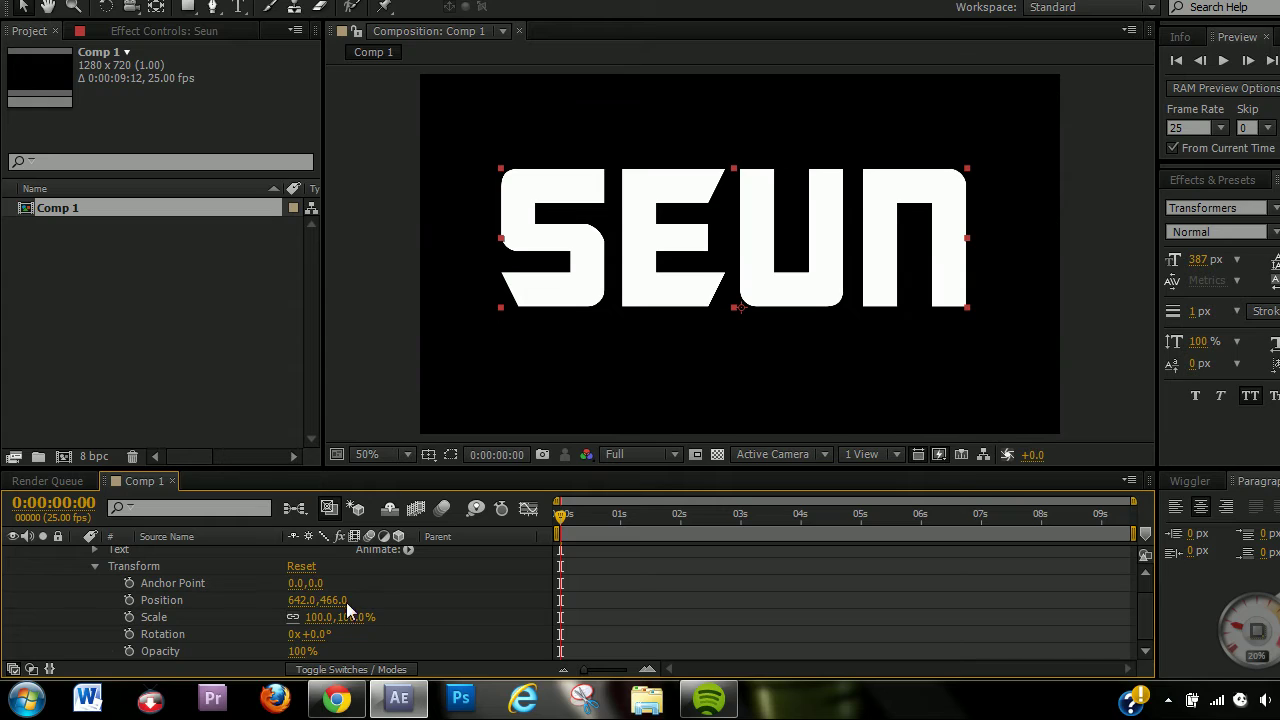
{"action": "left_click", "coordinate": [123, 565]}
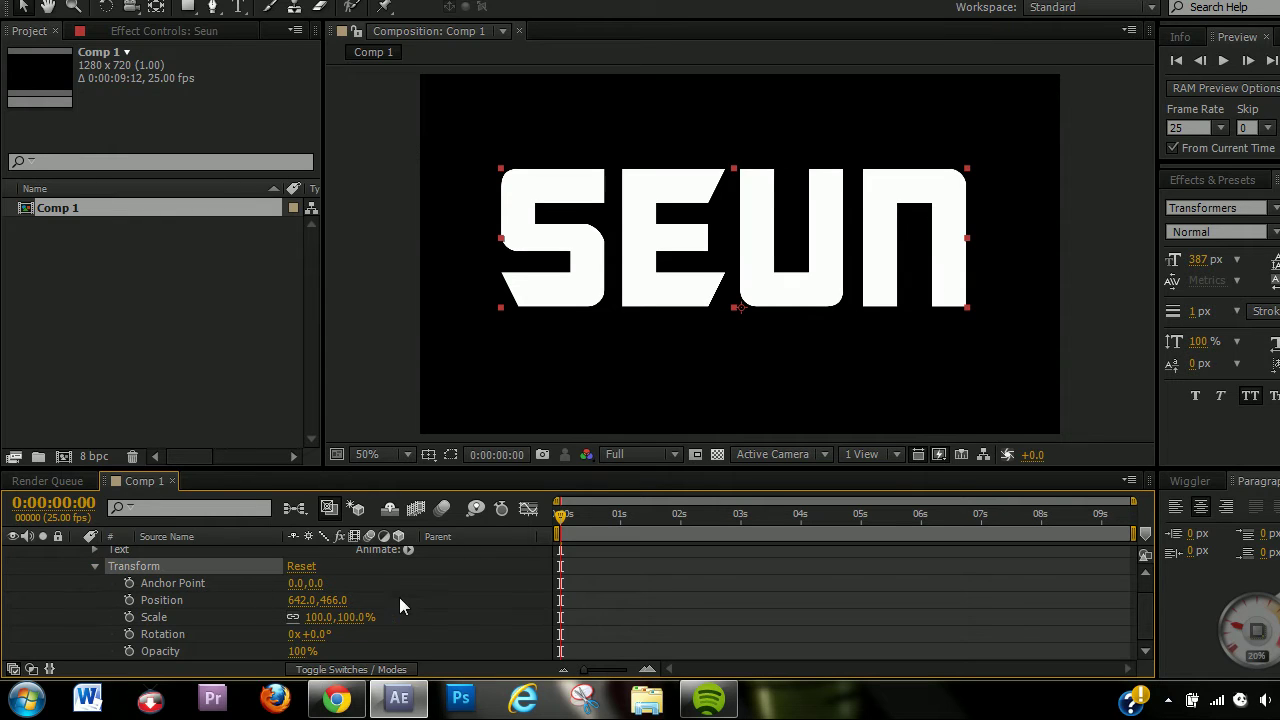
{"action": "scroll", "coordinate": [82, 575], "scroll_direction": "up", "scroll_amount": 1}
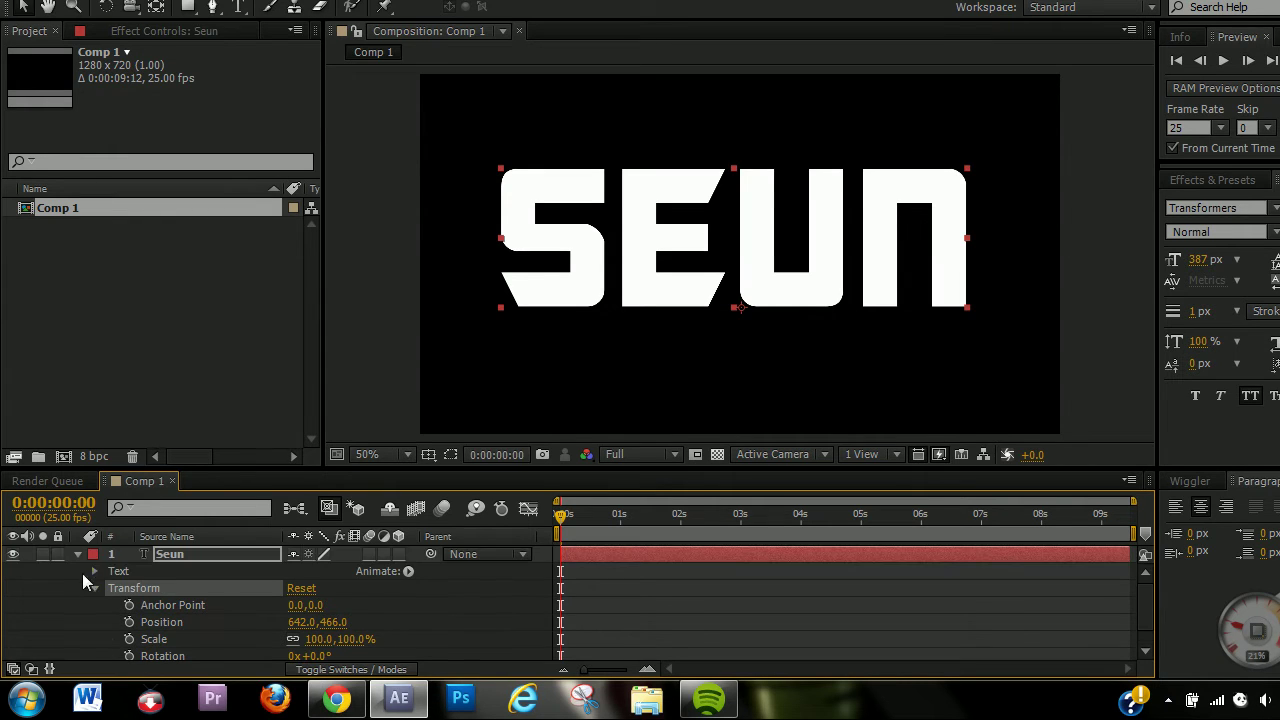
{"action": "left_click", "coordinate": [79, 555]}
{"action": "left_click", "coordinate": [259, 626]}
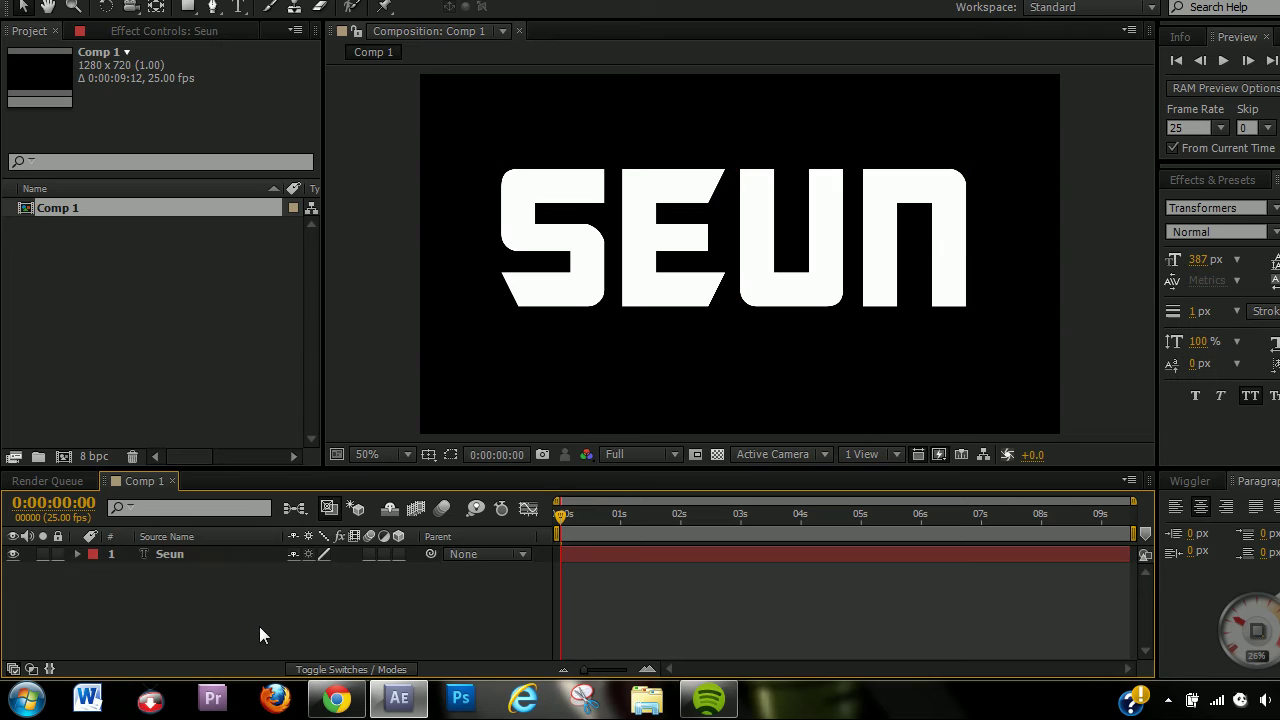
{"action": "left_click", "coordinate": [174, 562]}
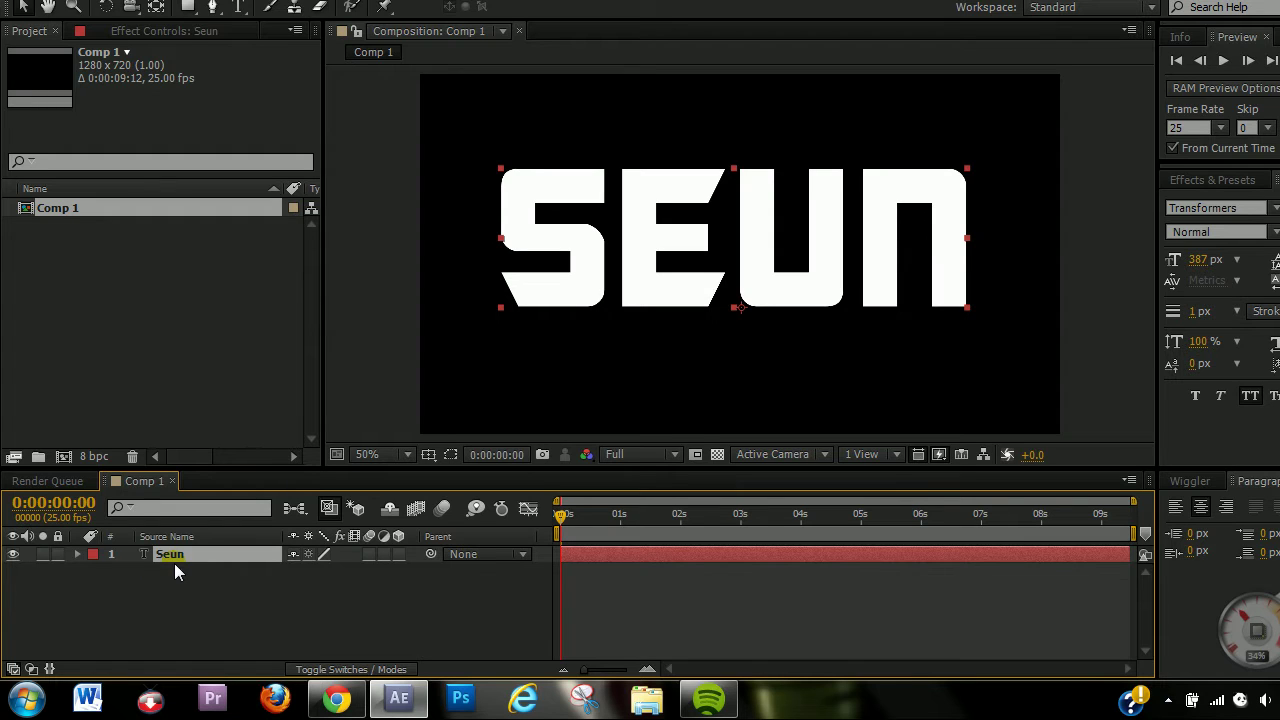
{"action": "key", "text": "p"}
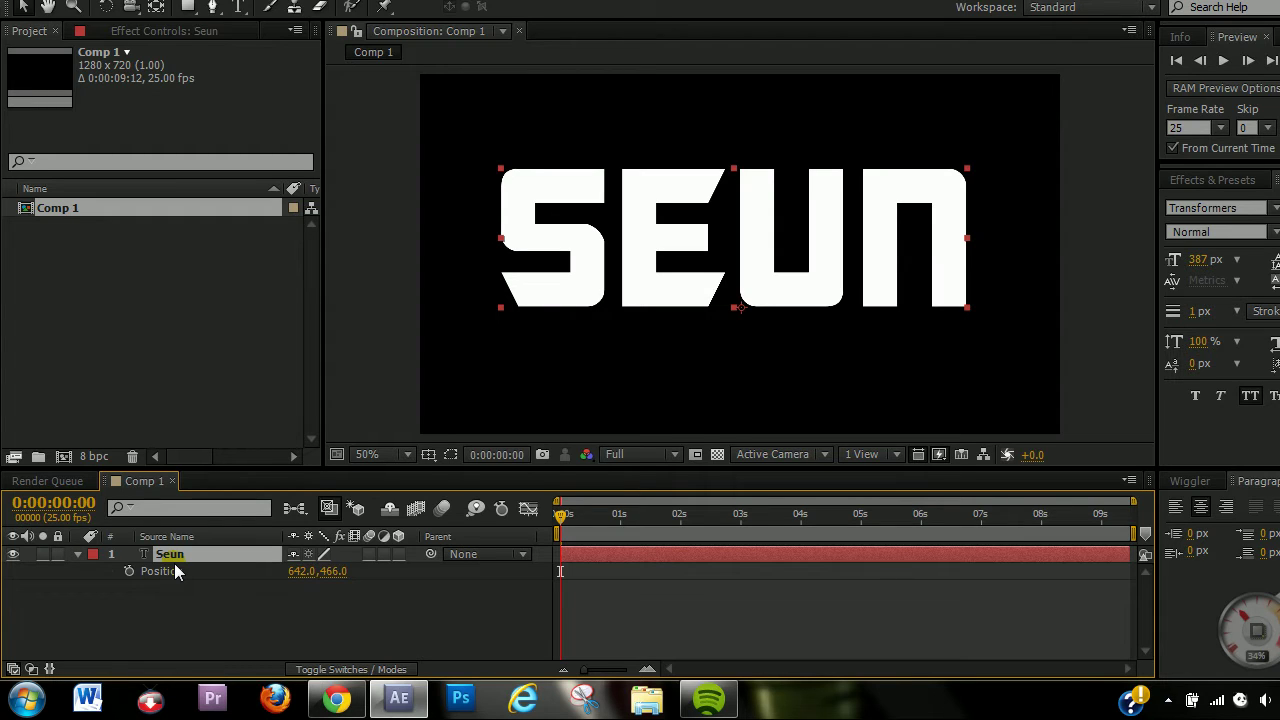
{"action": "key", "text": "s"}
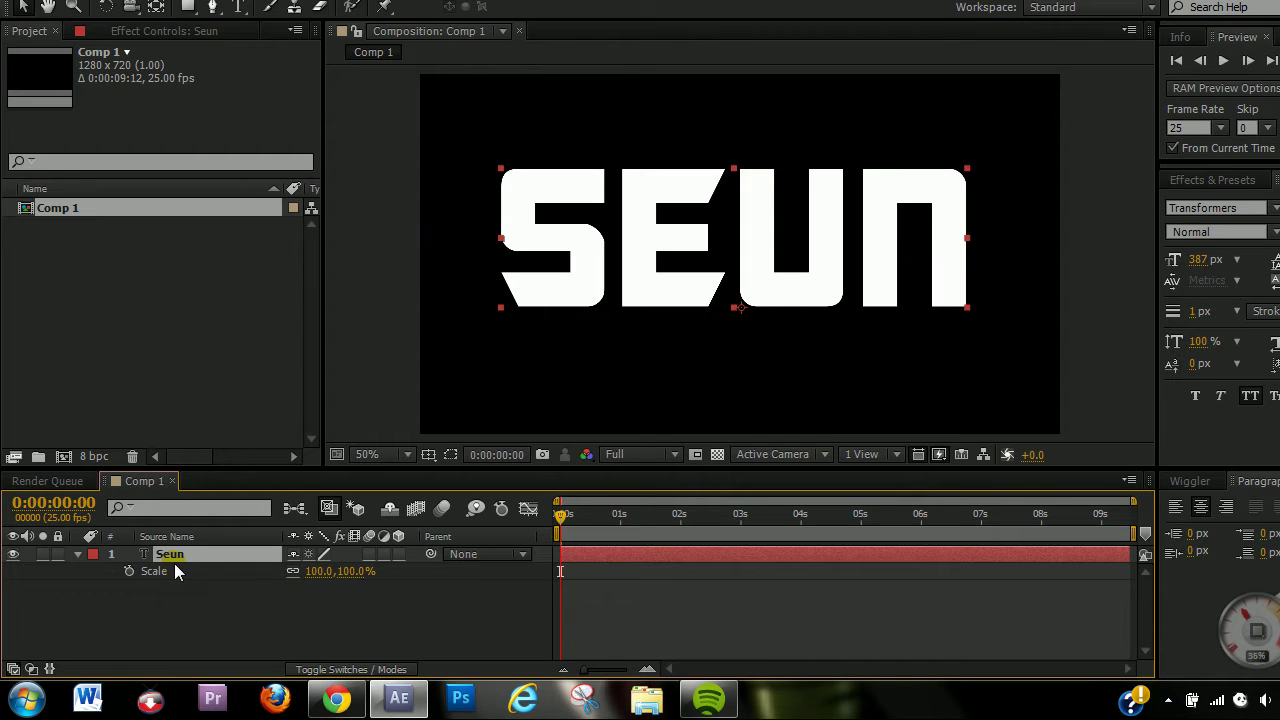
{"action": "key", "text": "t"}
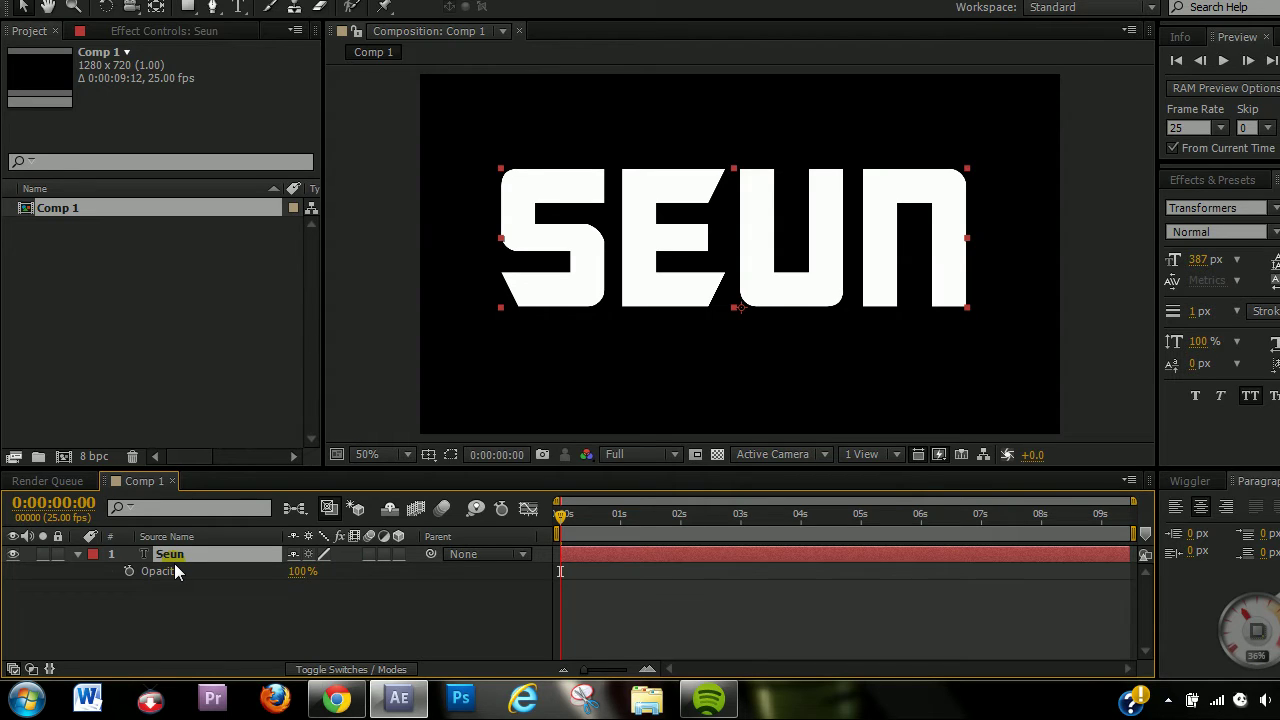
{"action": "key", "text": "r"}
{"action": "left_click", "coordinate": [77, 555]}
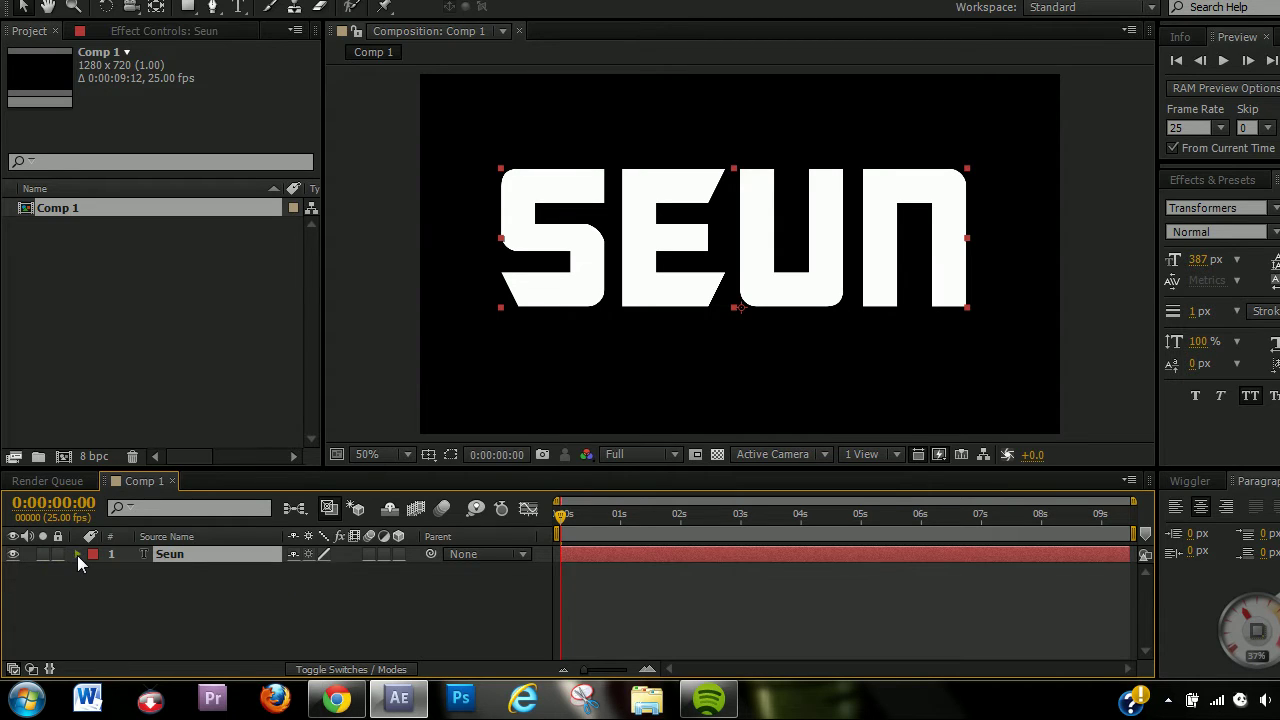
- Key the SEUN text's Position at 0 and 1:04, and its Rotation at 1:04 and 2:07
{"action": "left_click", "coordinate": [77, 555]}
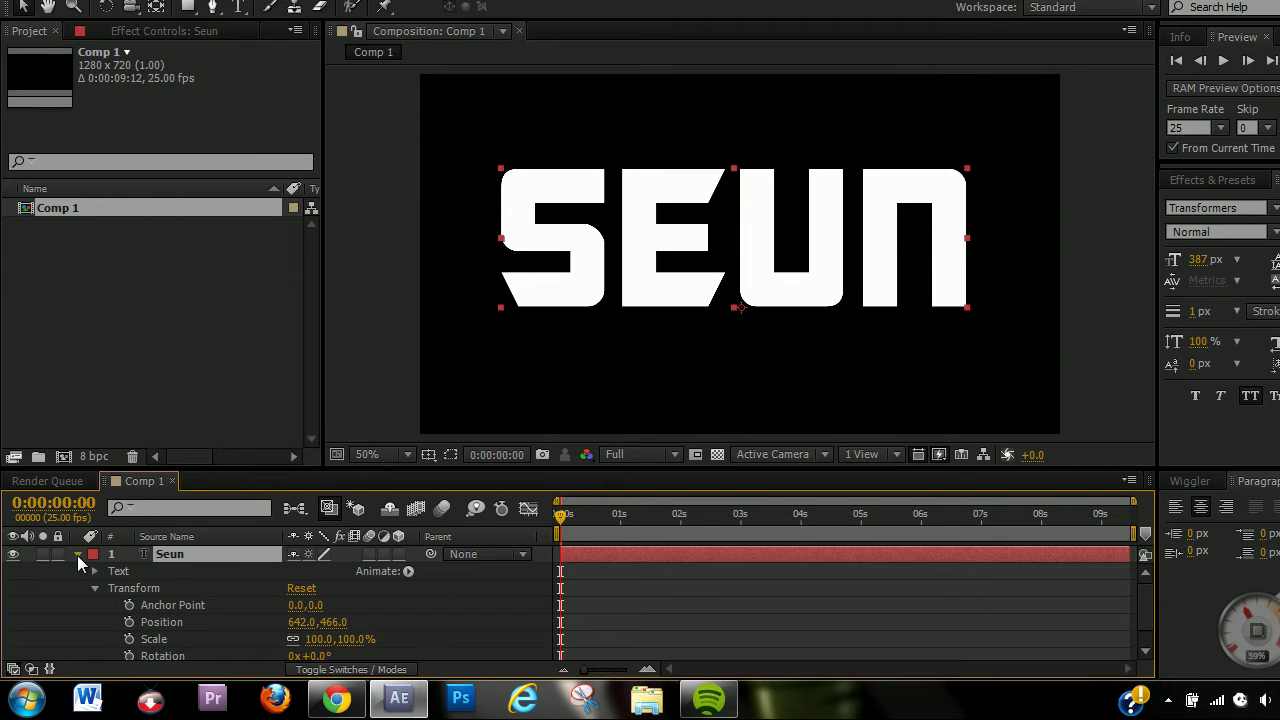
{"action": "left_click", "coordinate": [77, 555]}
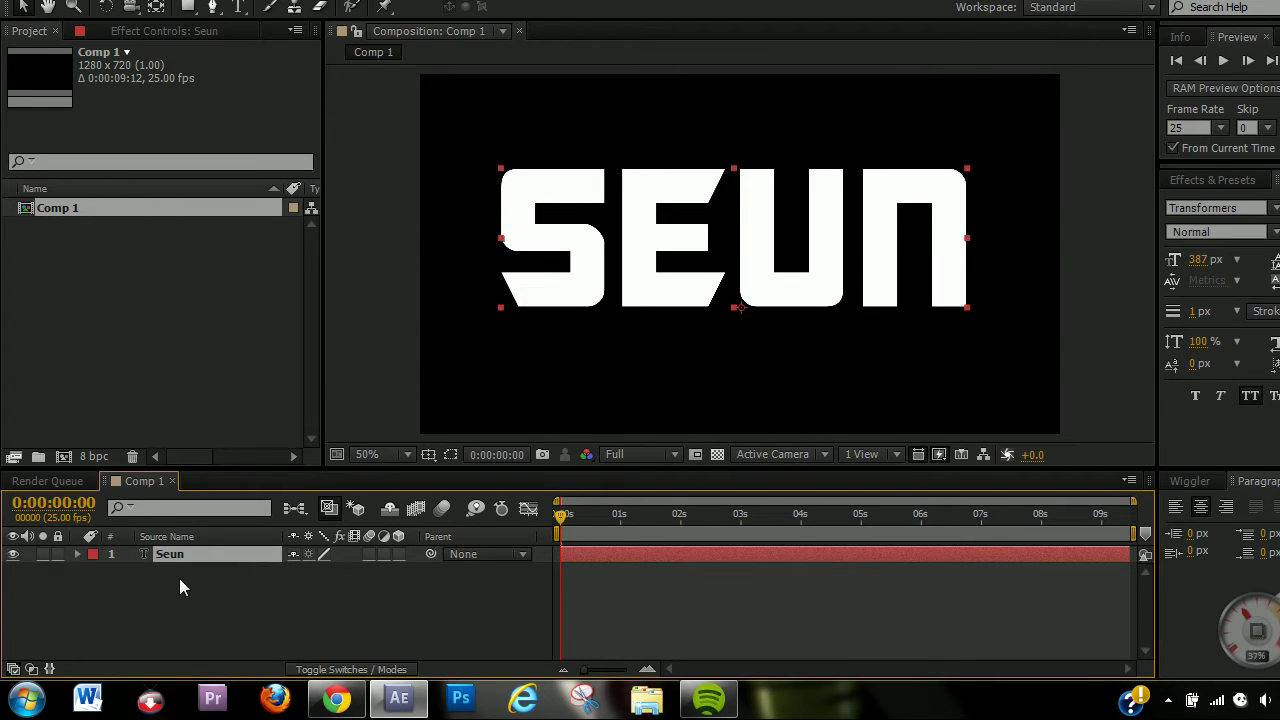
{"action": "key", "text": "p"}
{"action": "left_click", "coordinate": [128, 571]}
{"action": "left_click", "coordinate": [630, 516]}
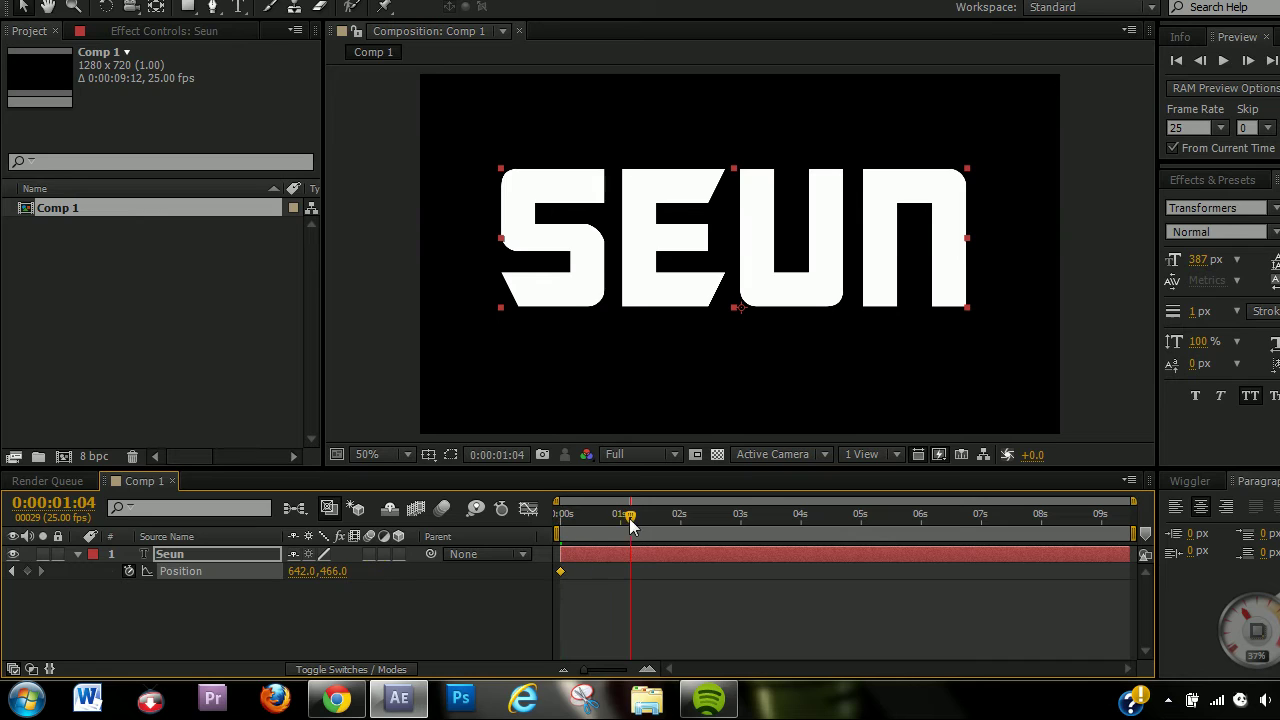
{"action": "left_click", "coordinate": [27, 571]}
{"action": "key", "text": "r"}
{"action": "left_click", "coordinate": [128, 572]}
{"action": "left_click", "coordinate": [697, 516]}
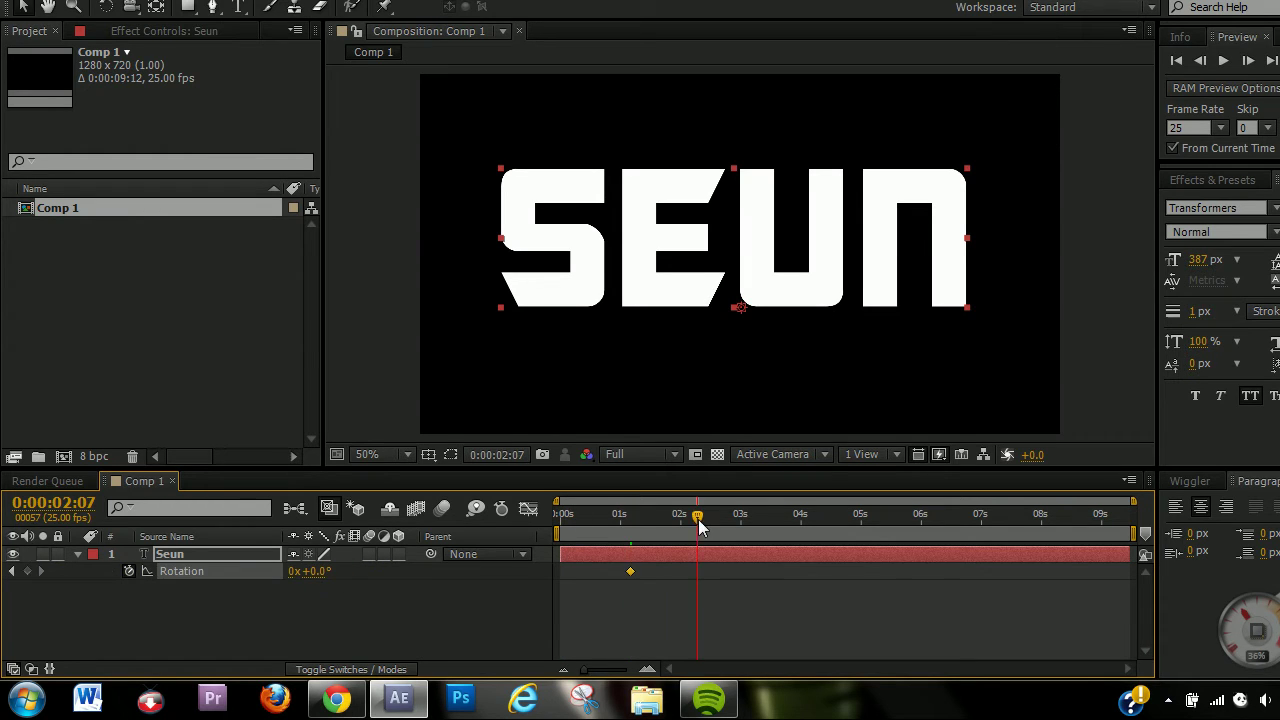
{"action": "left_click", "coordinate": [27, 571]}
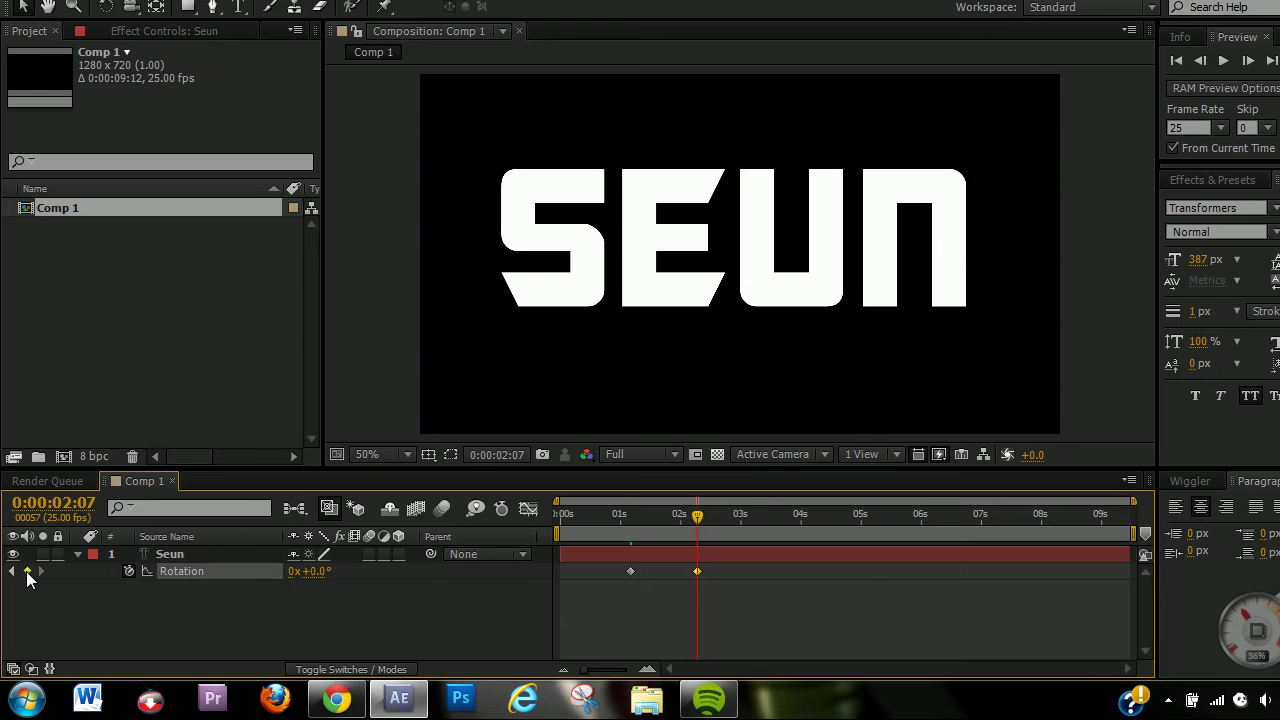
- Show Position with Rotation and shift both Rotation keyframes slightly earlier
{"action": "left_click", "coordinate": [761, 614]}
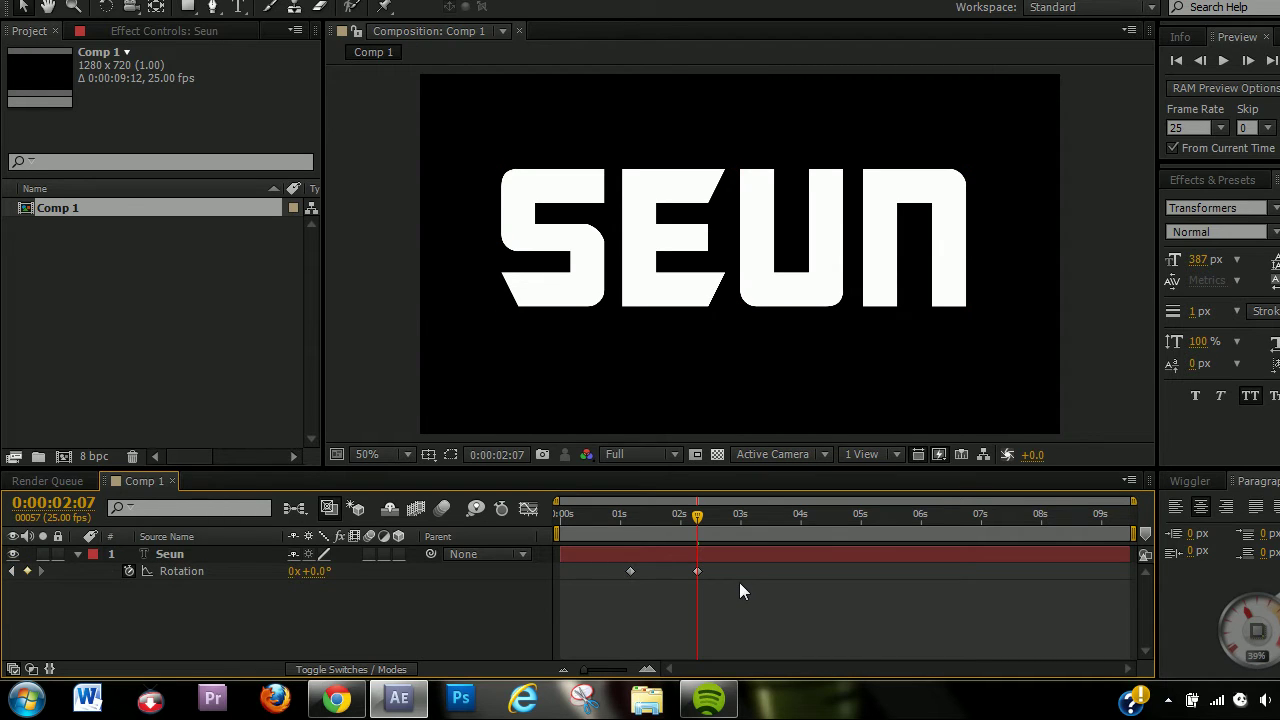
{"action": "left_click", "coordinate": [662, 556]}
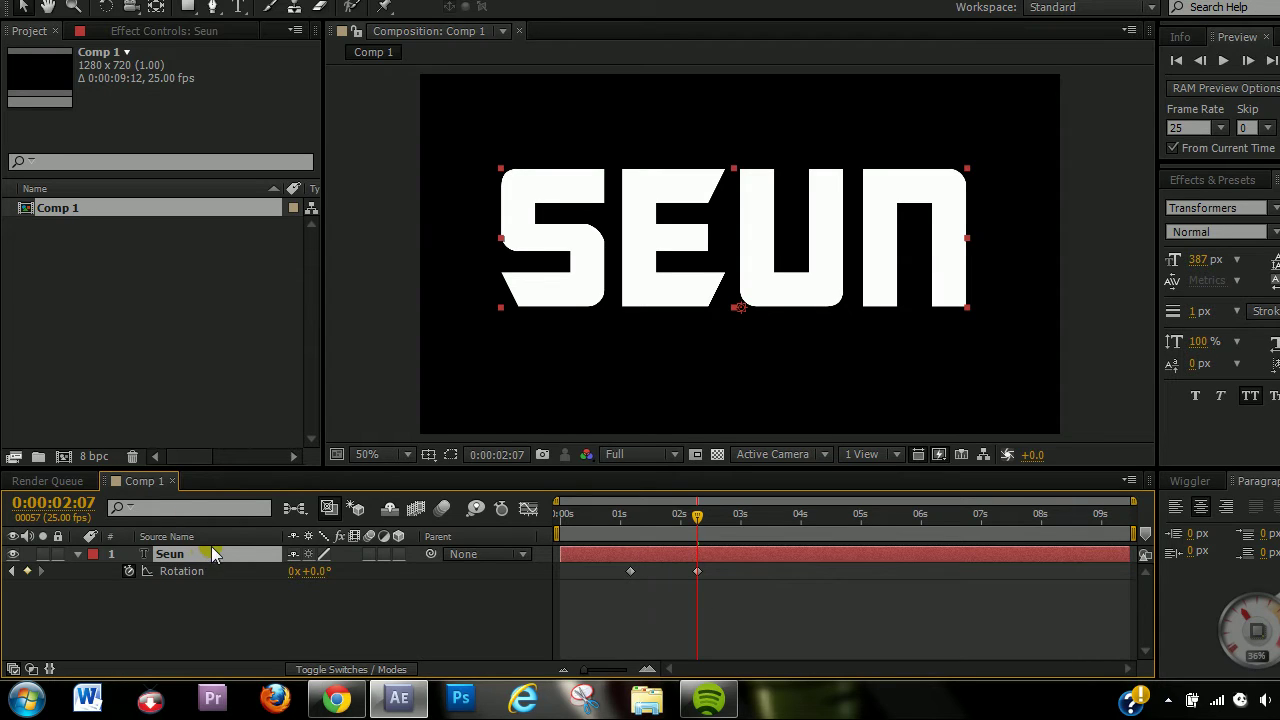
{"action": "key", "text": "shift+p"}
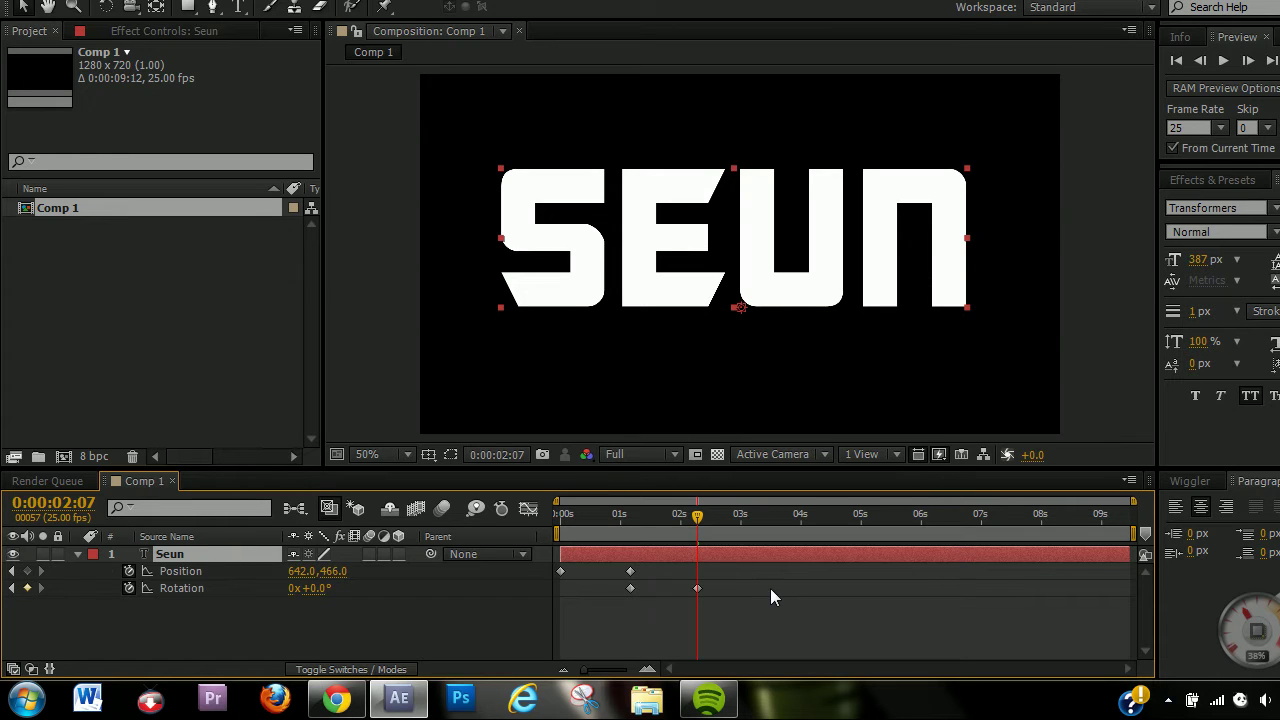
{"action": "left_click_drag", "start_coordinate": [716, 584], "coordinate": [613, 596]}
{"action": "left_click", "coordinate": [617, 610]}
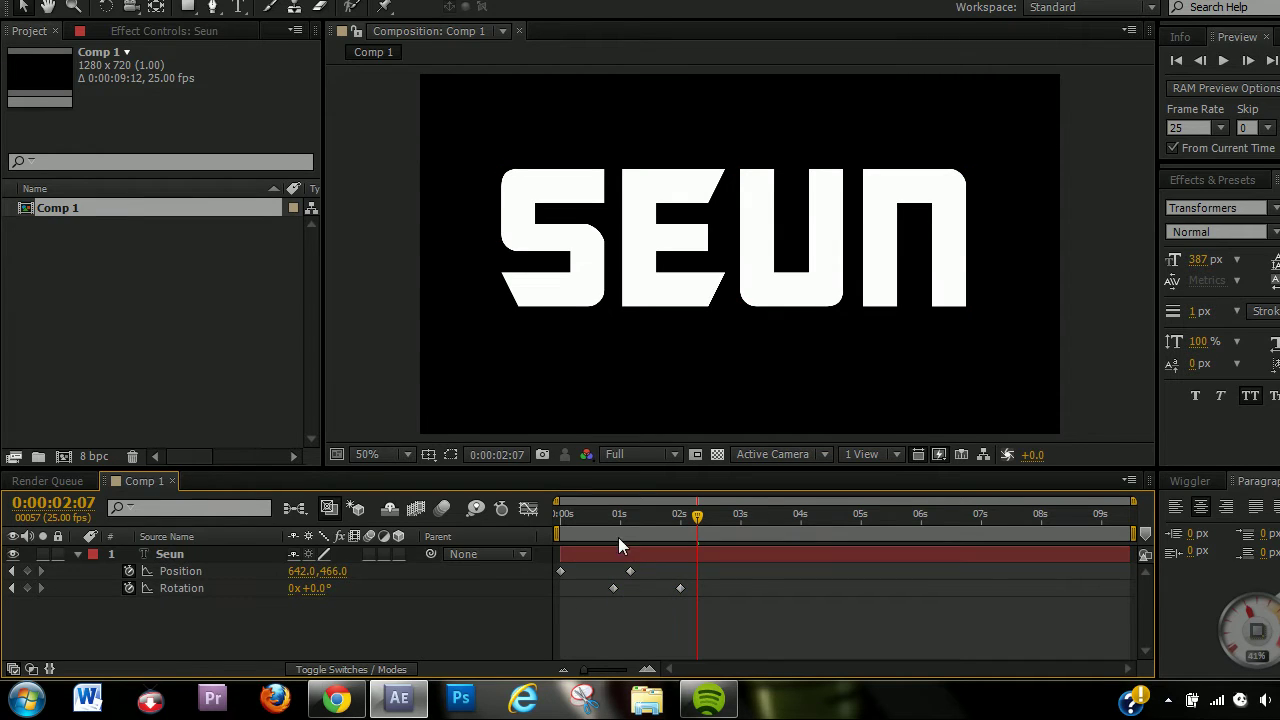
{"action": "left_click", "coordinate": [612, 518]}
- At the 1:04 Position keyframe, raise the SEUN text to Y 252 and check its rise
{"action": "left_click_drag", "start_coordinate": [611, 520], "coordinate": [630, 520]}
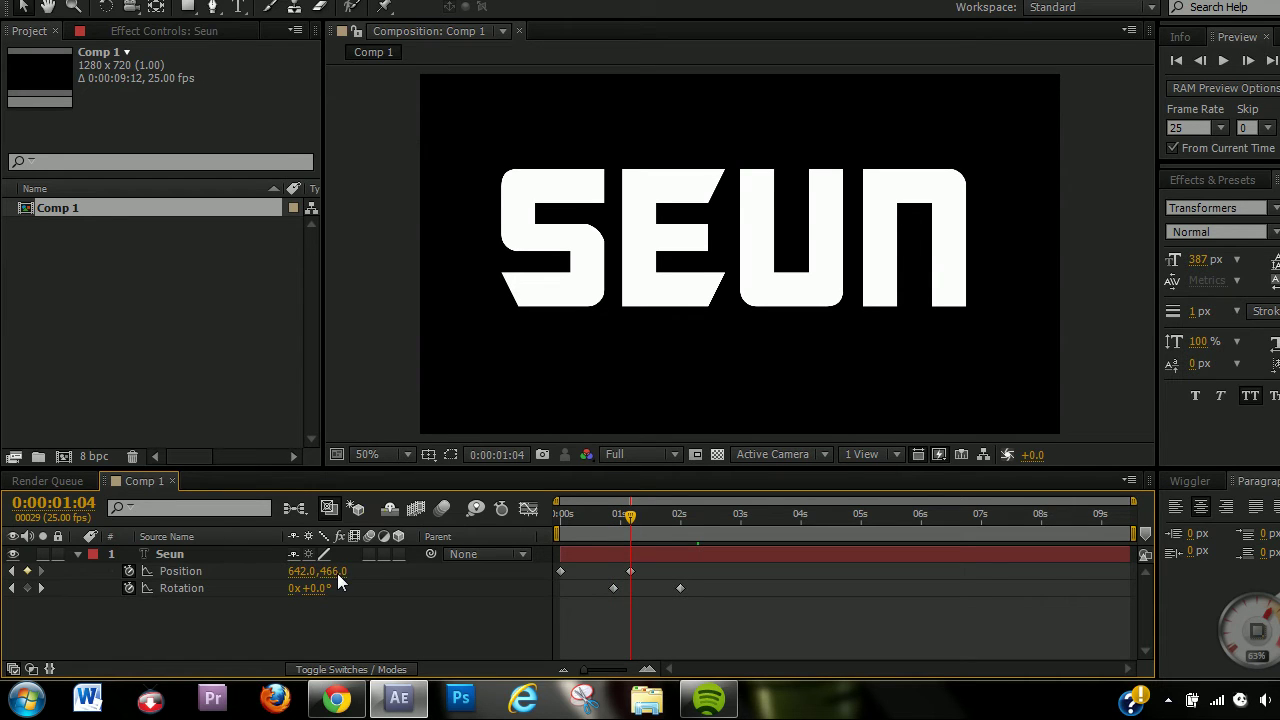
{"action": "left_click_drag", "start_coordinate": [338, 578], "coordinate": [177, 518]}
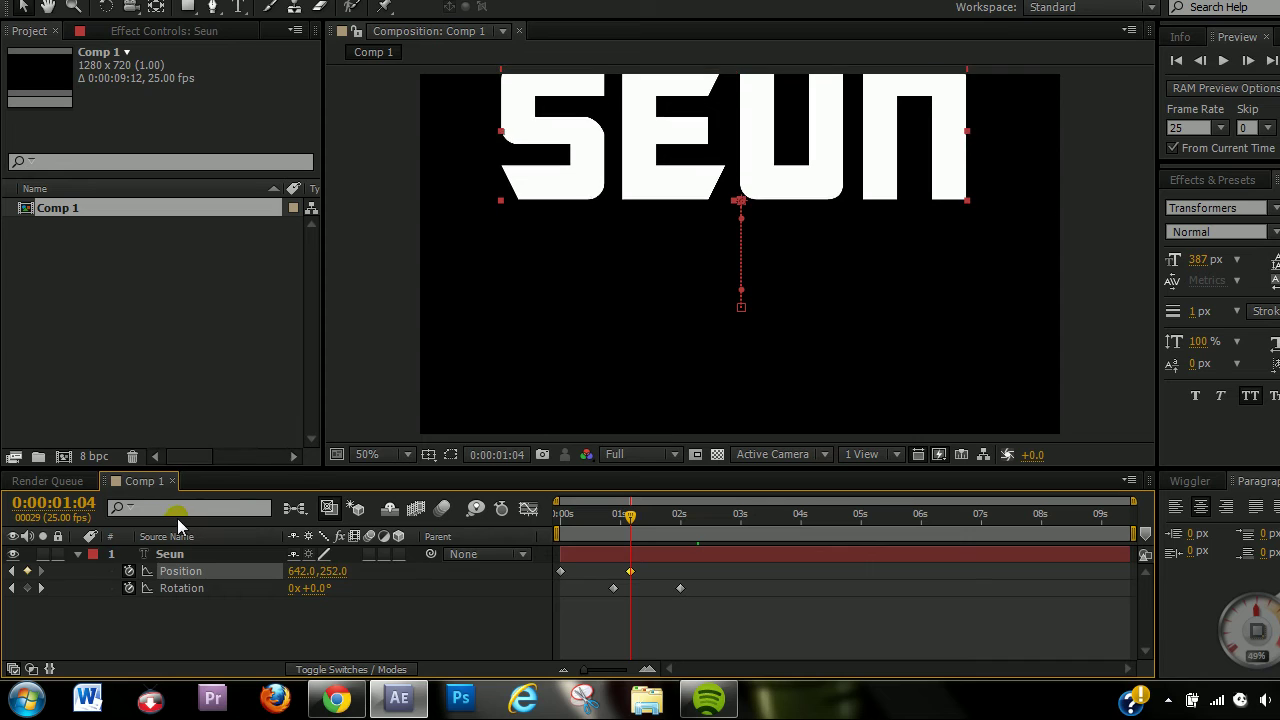
{"action": "left_click", "coordinate": [637, 556]}
{"action": "left_click", "coordinate": [616, 518]}
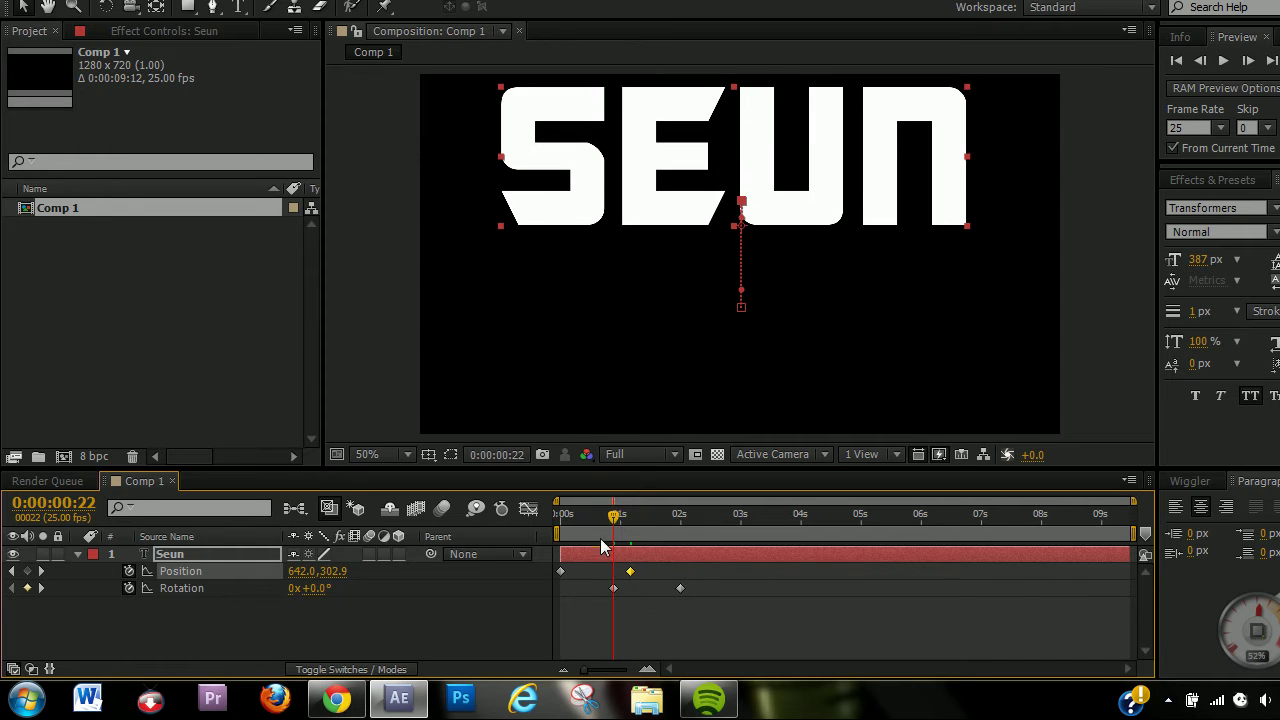
- At the 2:00 Rotation keyframe, scrub Rotation until the text spins upside down
{"action": "left_click", "coordinate": [683, 520]}
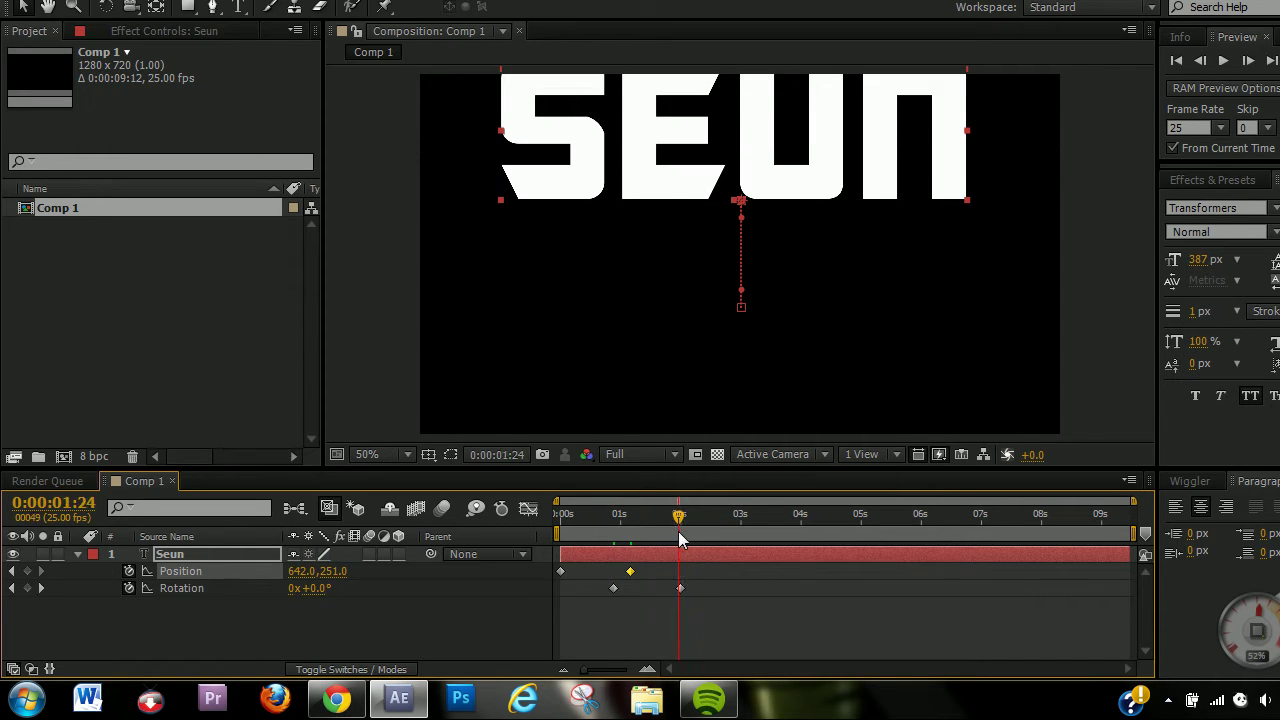
{"action": "left_click_drag", "start_coordinate": [678, 535], "coordinate": [682, 535]}
{"action": "left_click_drag", "start_coordinate": [319, 591], "coordinate": [584, 636]}
{"action": "left_click_drag", "start_coordinate": [641, 522], "coordinate": [607, 570]}
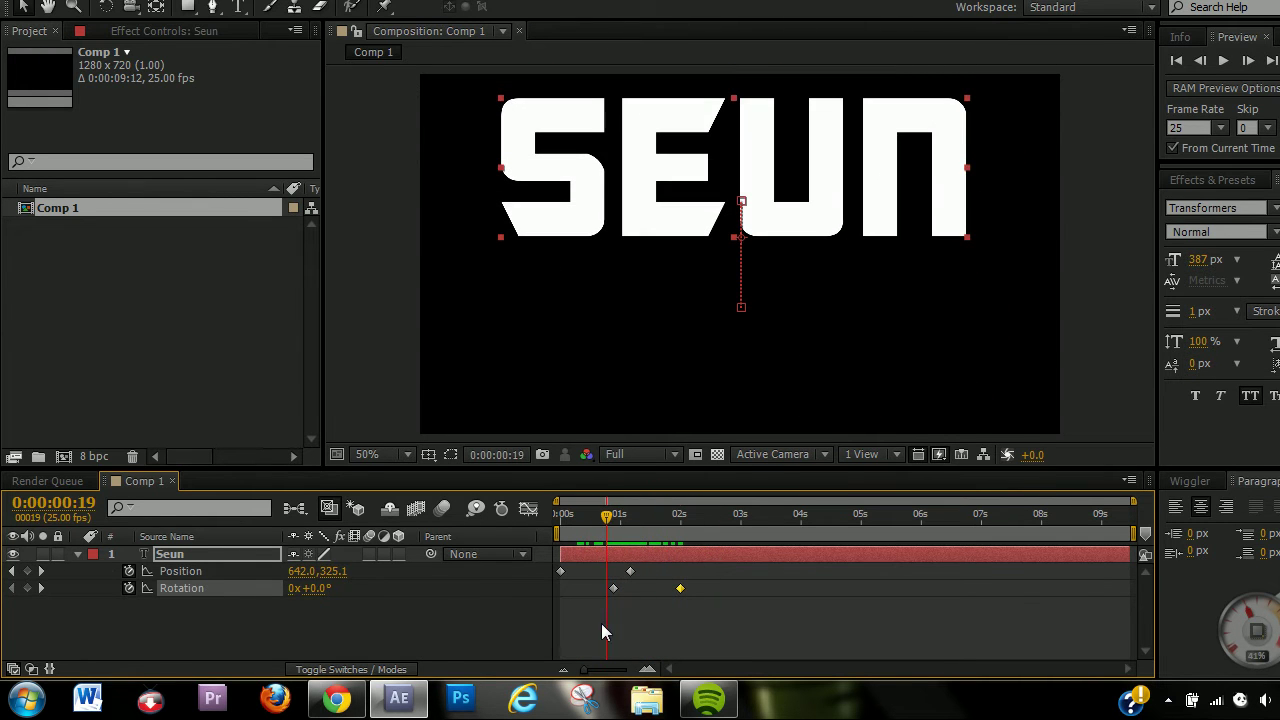
- Zoom the timeline to single frames, step through the rotation start, then zoom back out
{"action": "left_click", "coordinate": [648, 670]}
{"action": "left_click", "coordinate": [648, 670]}
{"action": "left_click", "coordinate": [622, 530]}
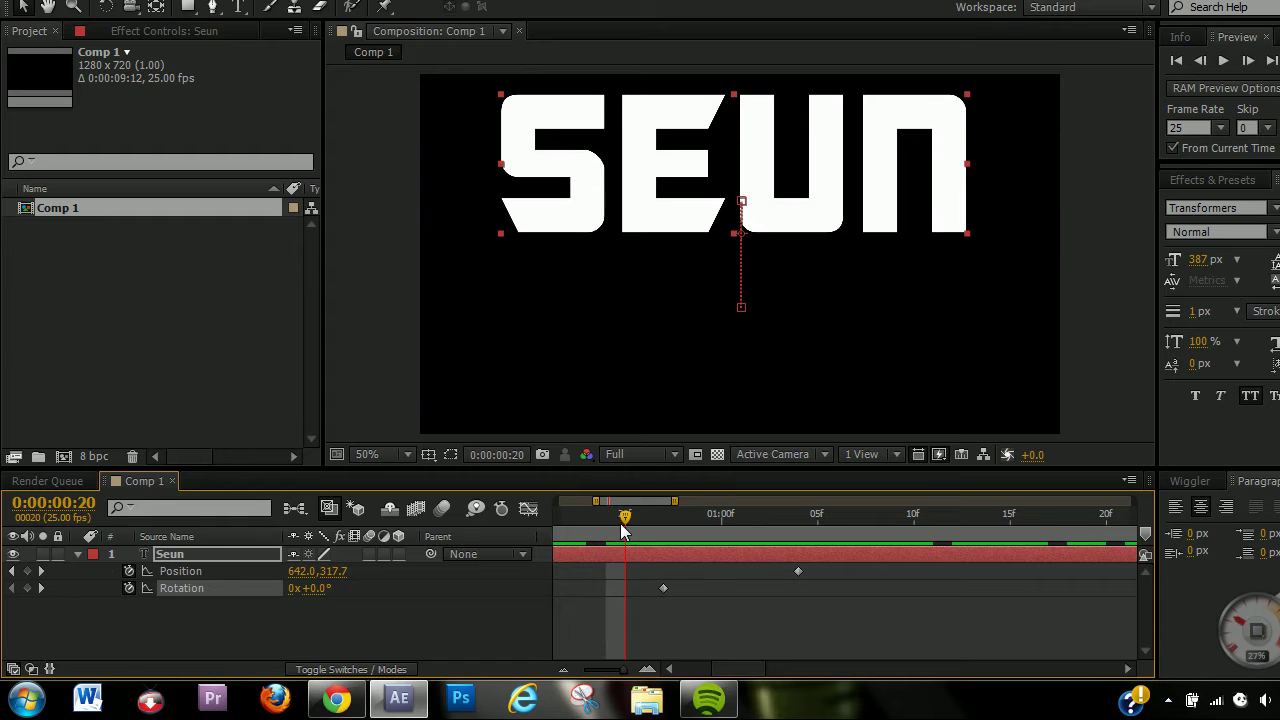
{"action": "left_click_drag", "start_coordinate": [622, 530], "coordinate": [789, 560]}
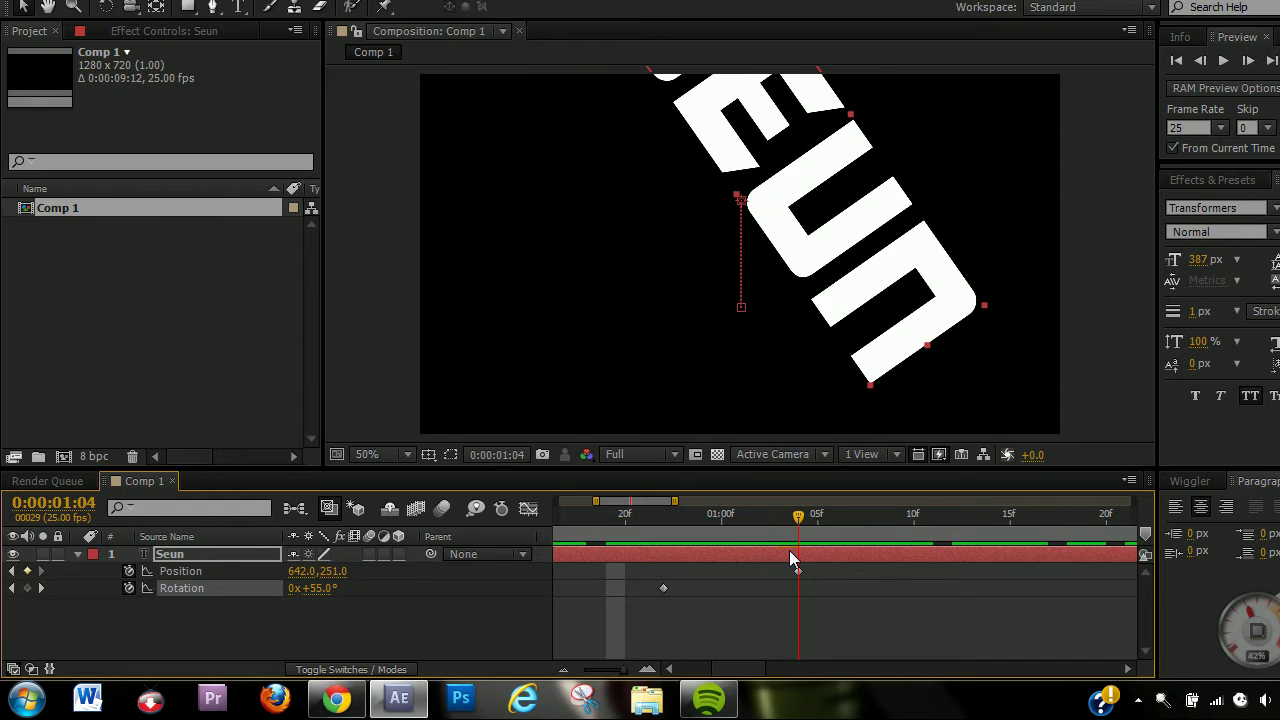
{"action": "left_click", "coordinate": [563, 670]}
{"action": "left_click", "coordinate": [565, 670]}
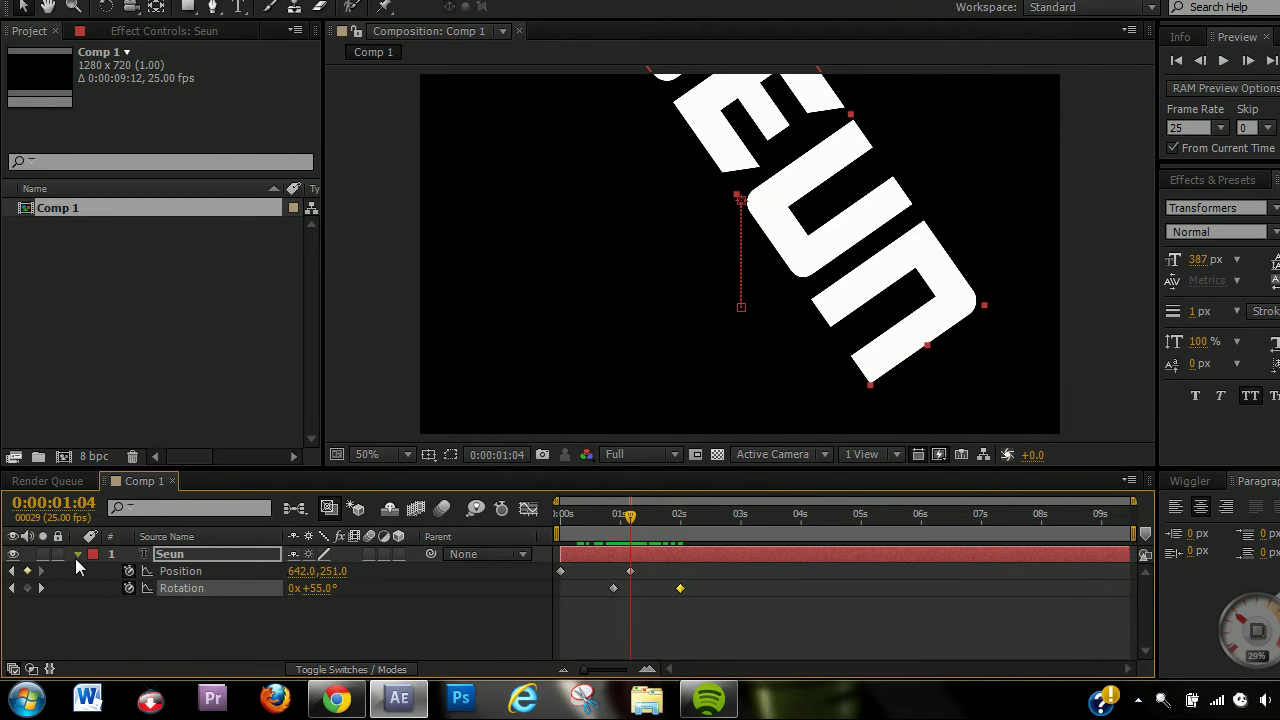
- Collapse the Seun layer's animated properties and reselect the layer
{"action": "left_click", "coordinate": [76, 556]}
{"action": "left_click", "coordinate": [220, 621]}
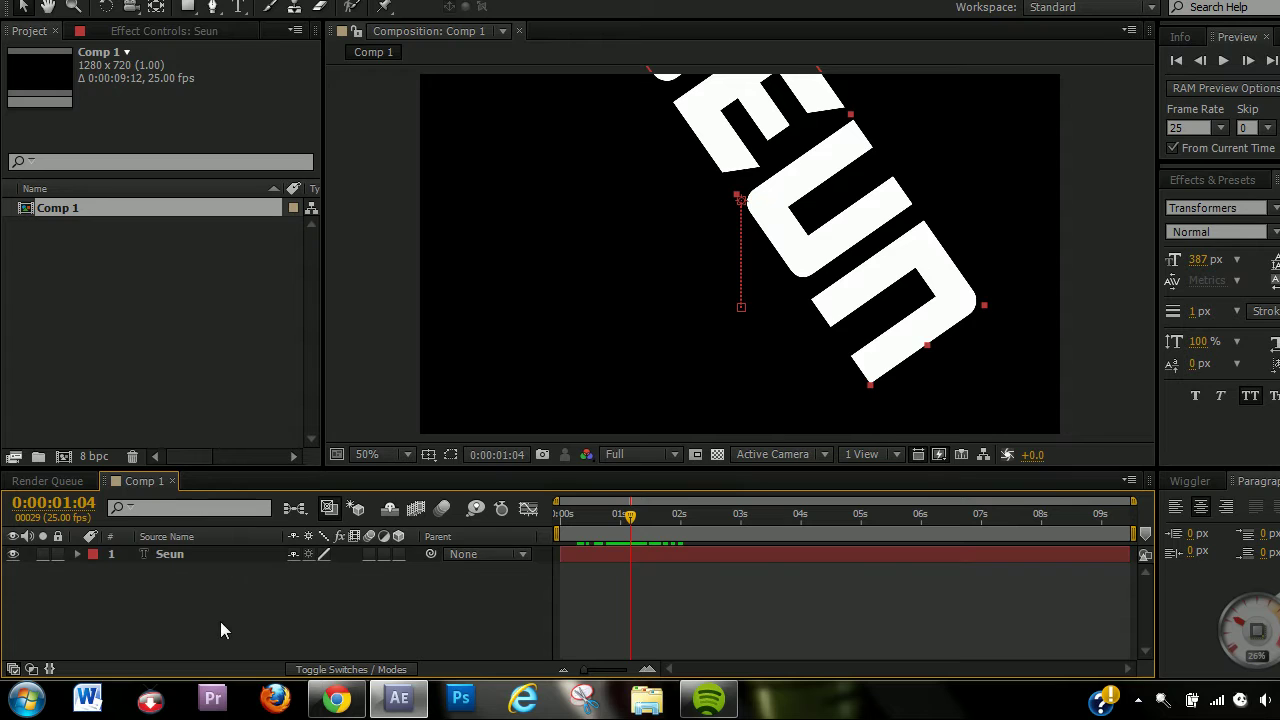
{"action": "left_click", "coordinate": [173, 552]}
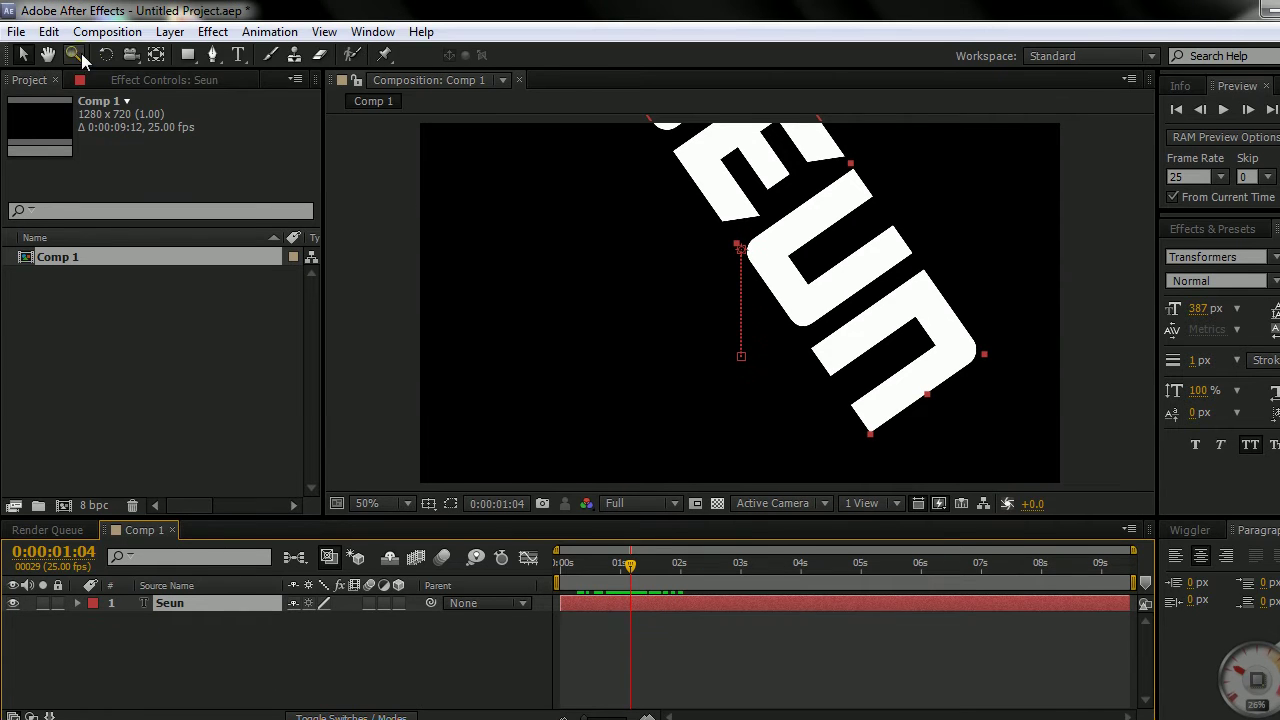
{"action": "left_click", "coordinate": [48, 31]}
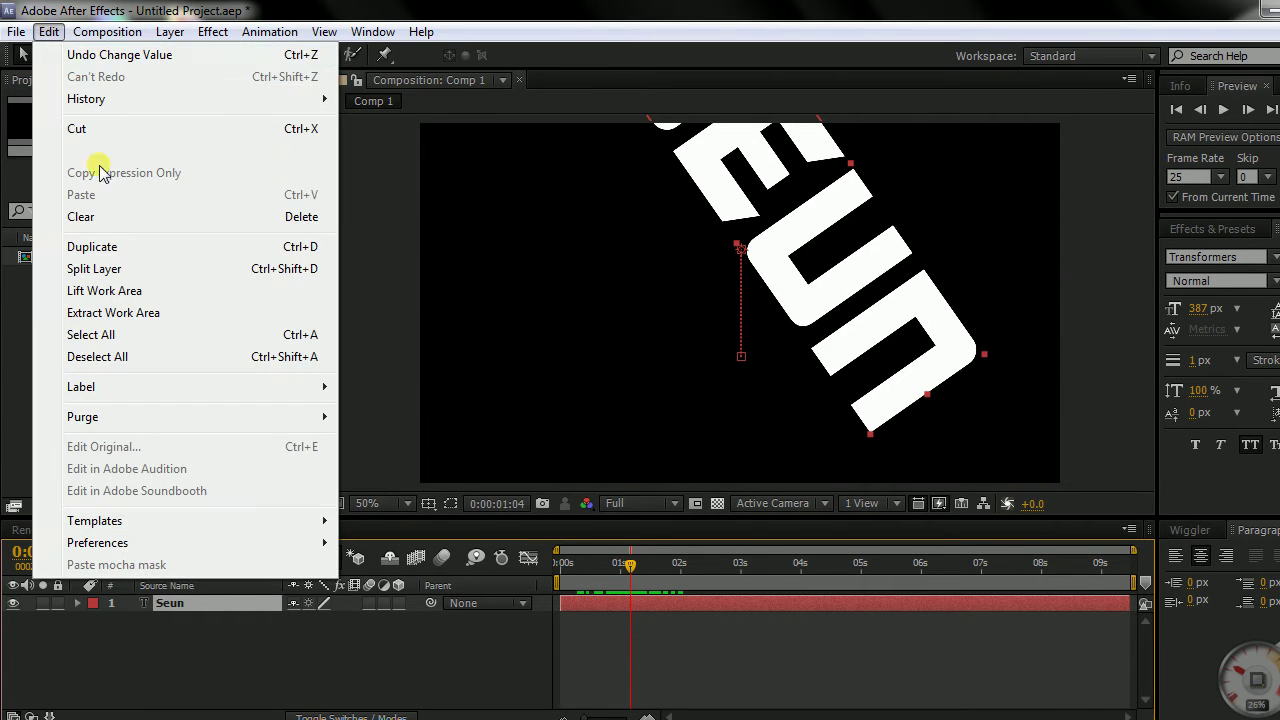
- Duplicate the Seun layer with Ctrl+D, producing Seun 2 and then Seun 3
{"action": "left_click", "coordinate": [100, 158]}
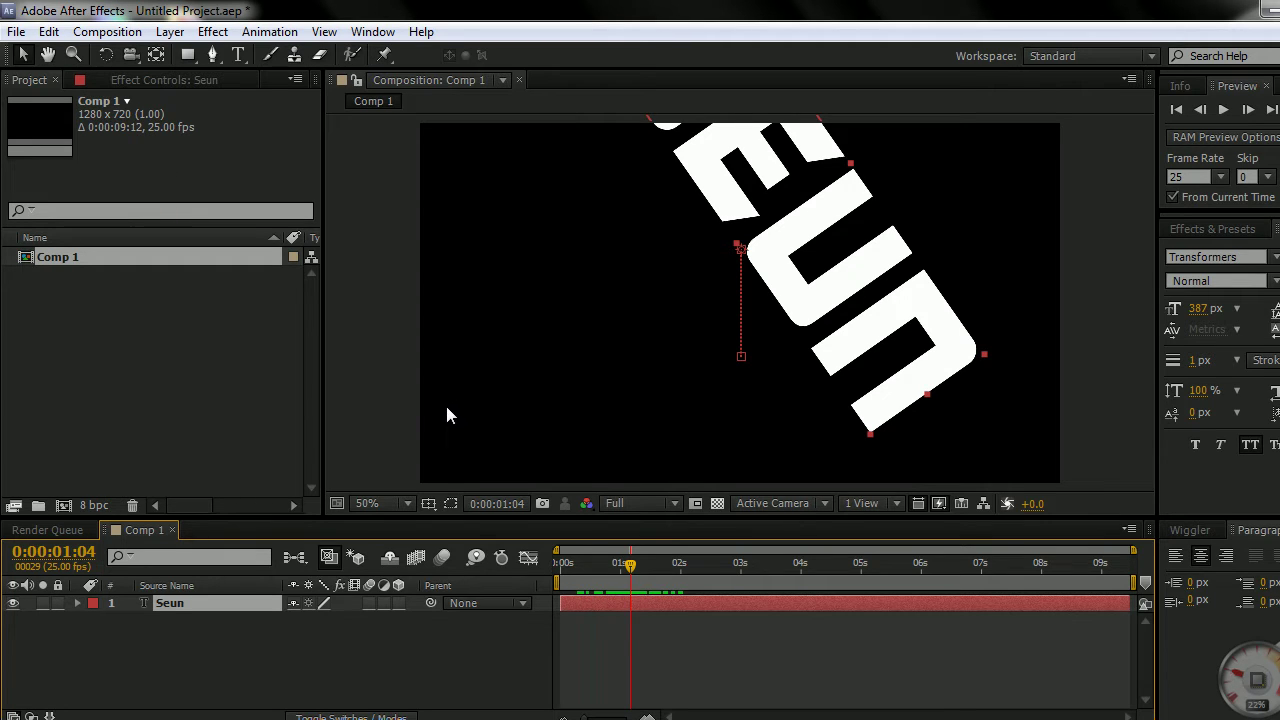
{"action": "key", "text": "ctrl+d"}
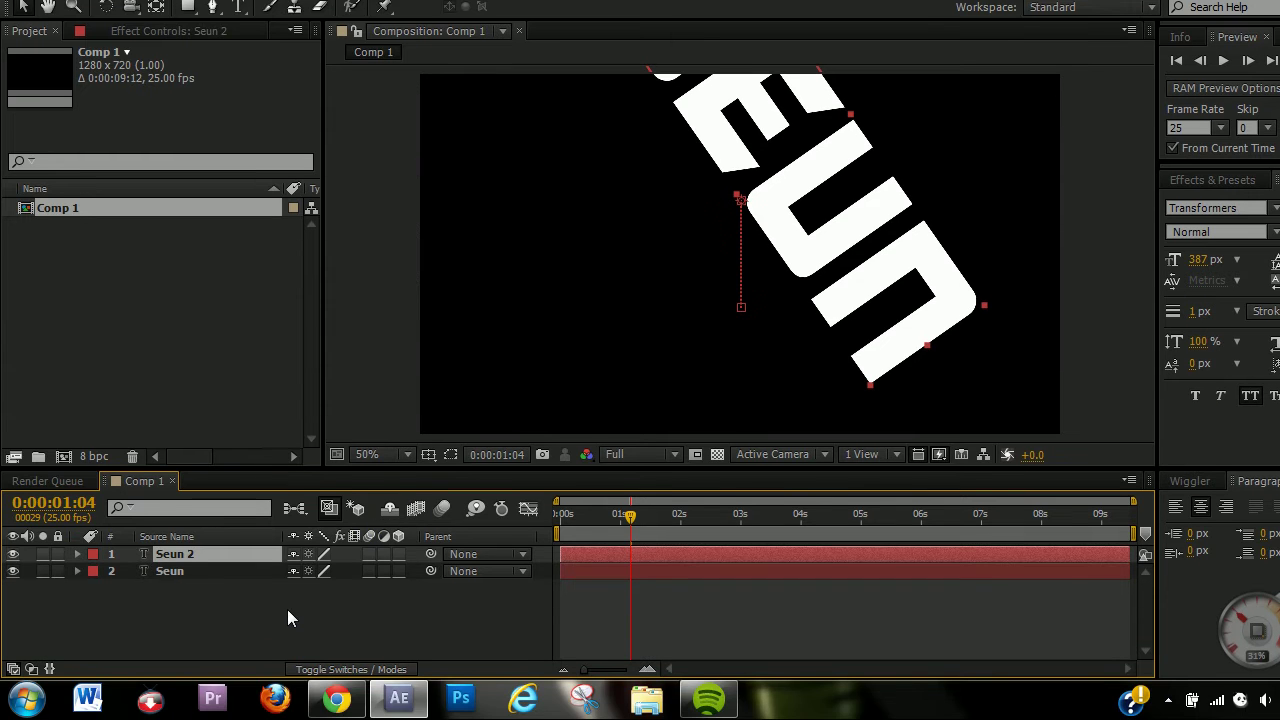
{"action": "left_click", "coordinate": [280, 661]}
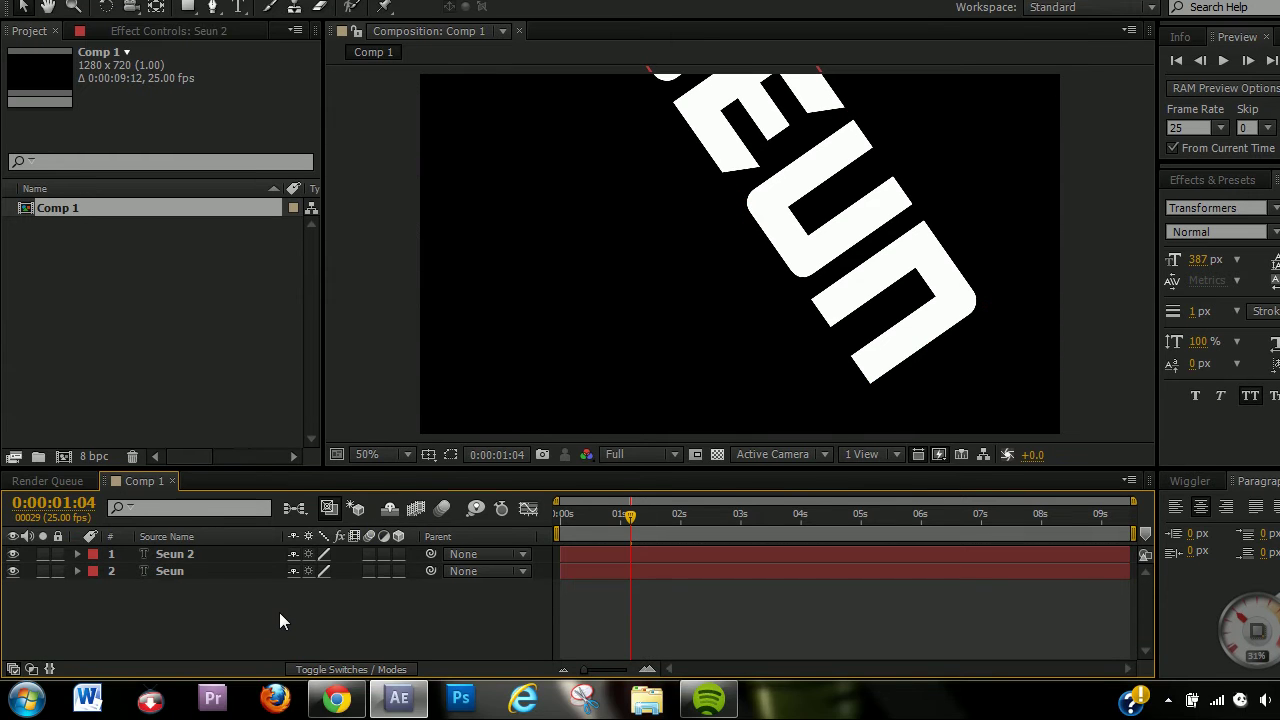
{"action": "left_click", "coordinate": [591, 554]}
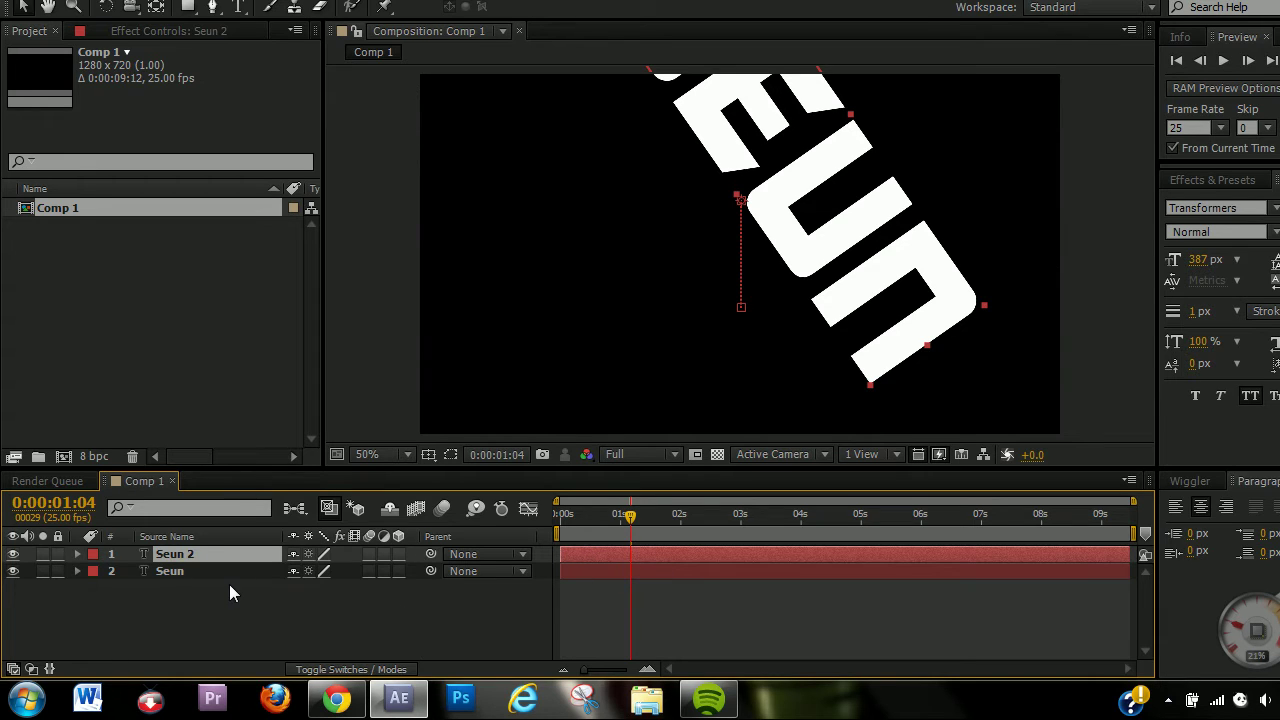
{"action": "left_click", "coordinate": [197, 577]}
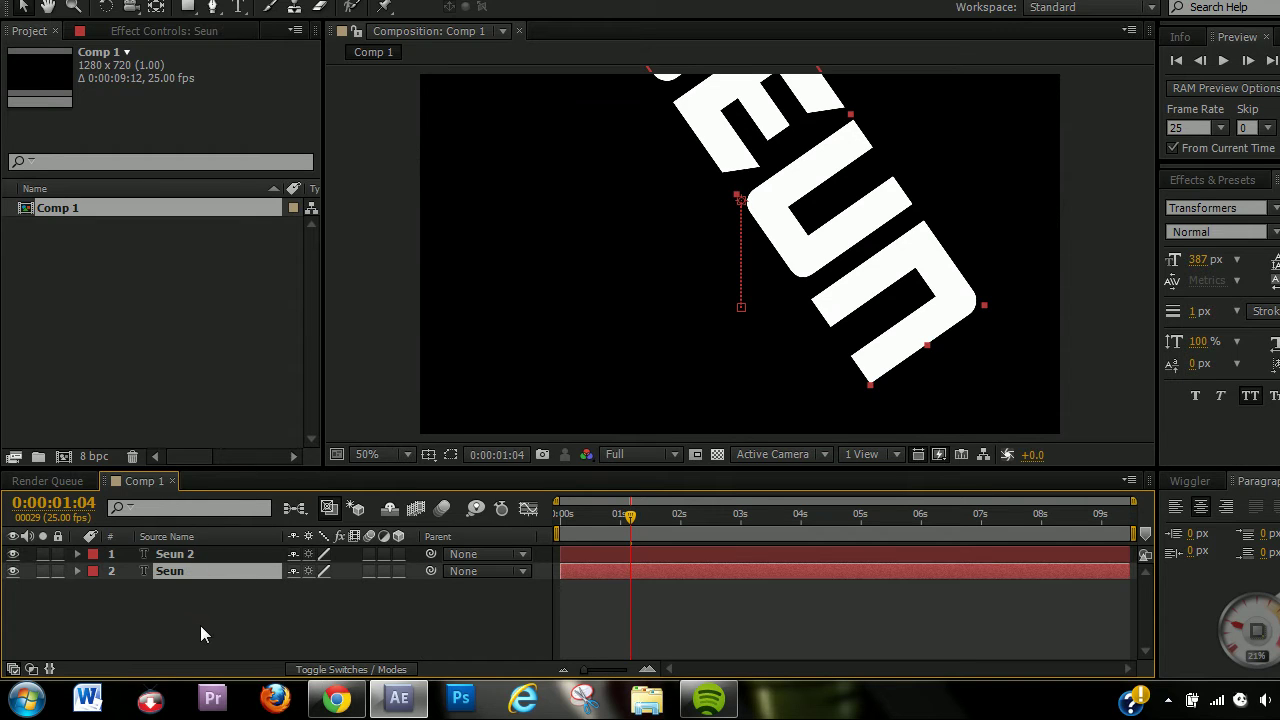
{"action": "key", "text": "ctrl+d"}
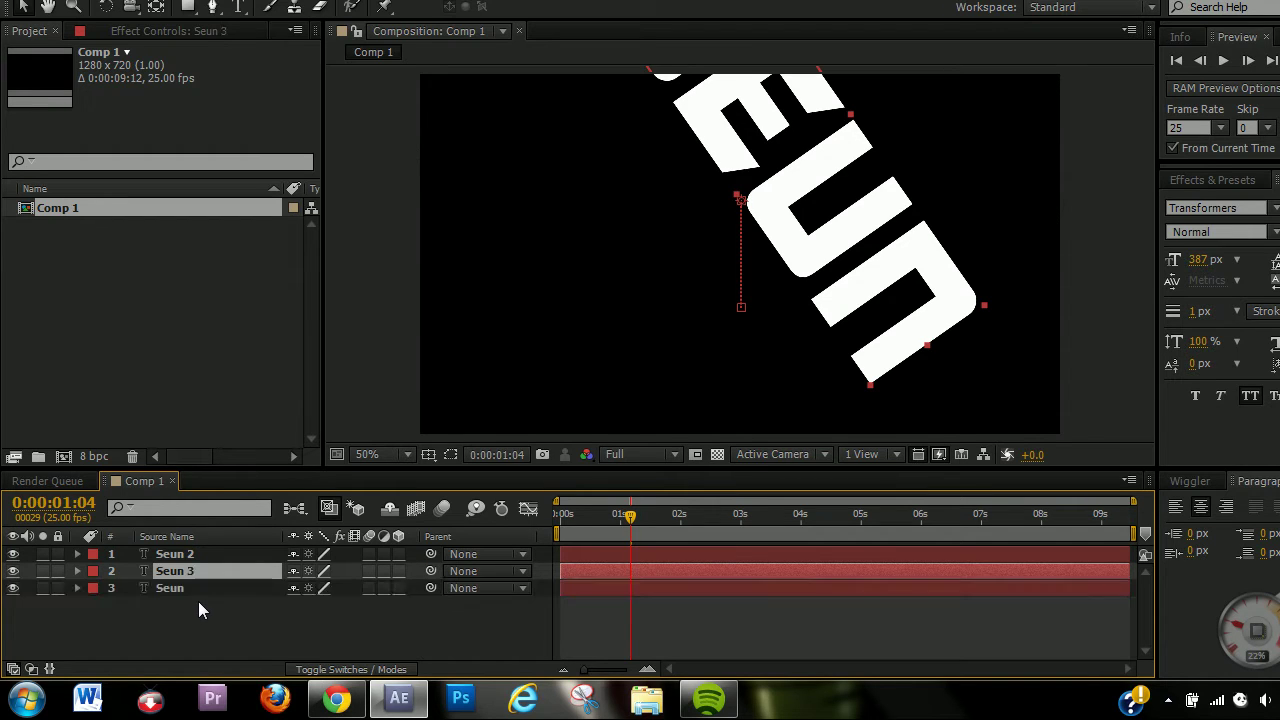
- Select Seun and Seun 2 together and reveal their animated properties with U
{"action": "left_click", "coordinate": [179, 574]}
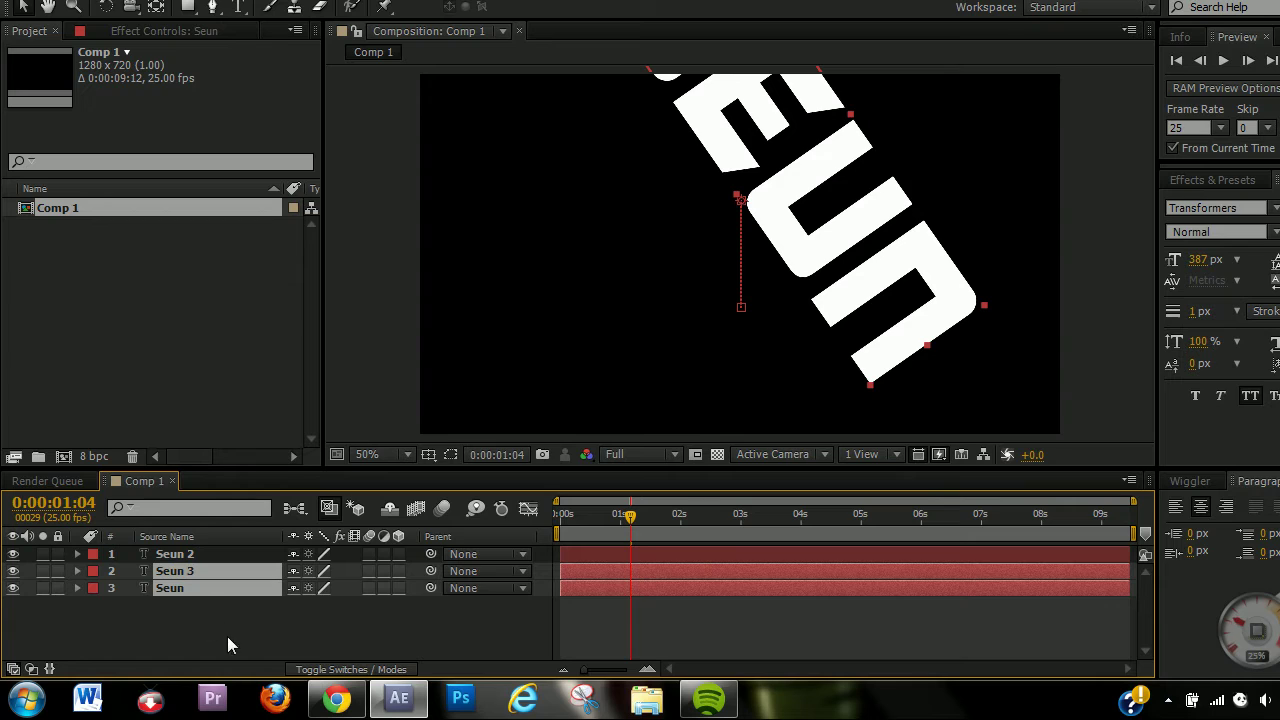
{"action": "left_click", "coordinate": [187, 615]}
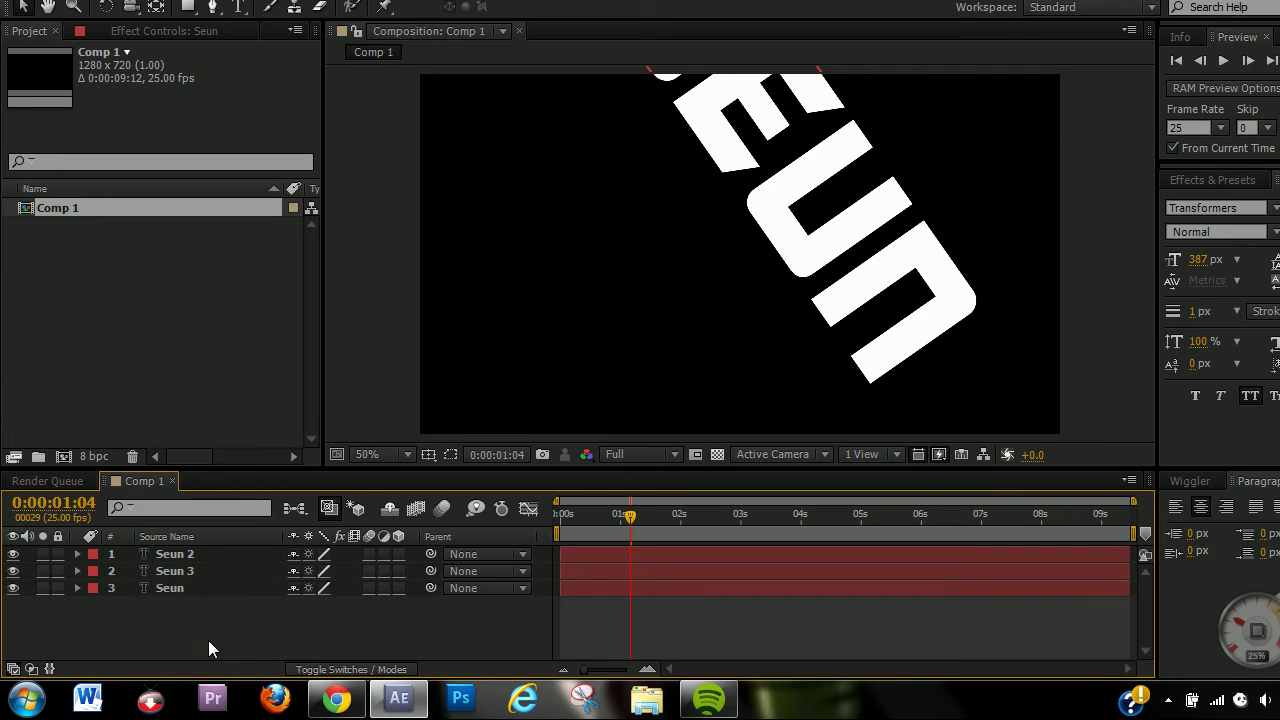
{"action": "left_click", "coordinate": [195, 554]}
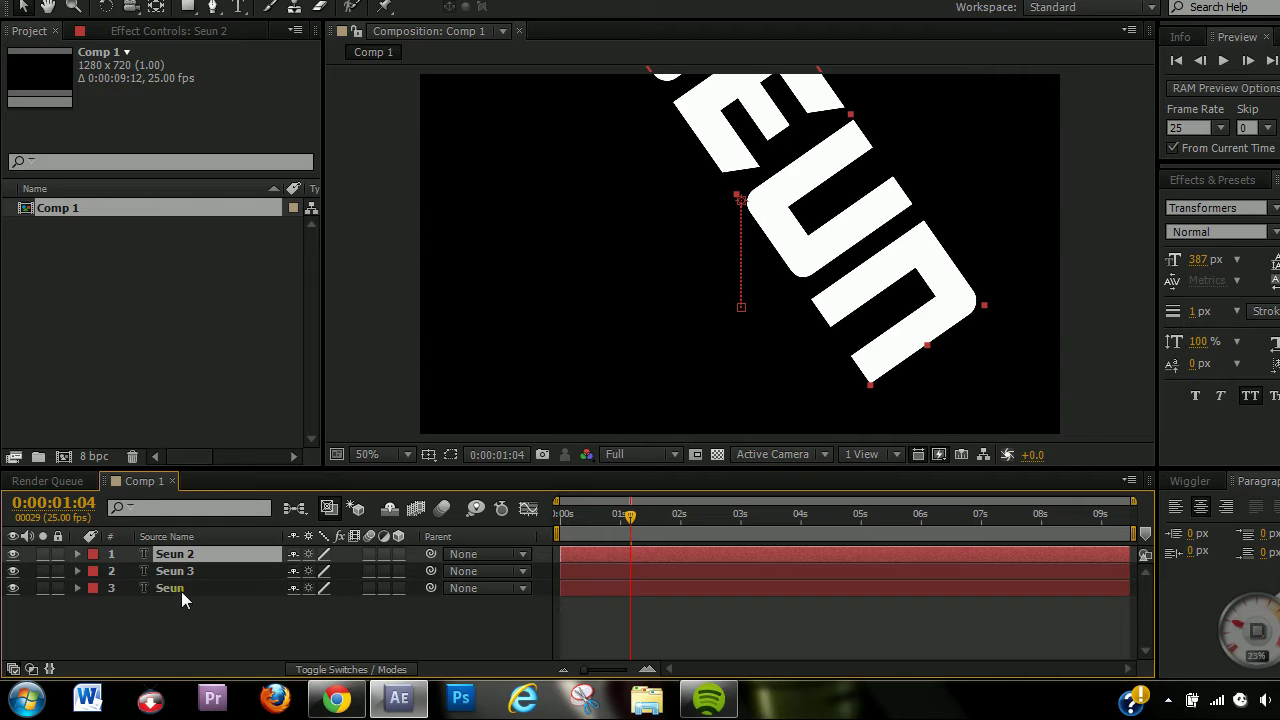
{"action": "left_click", "coordinate": [177, 590]}
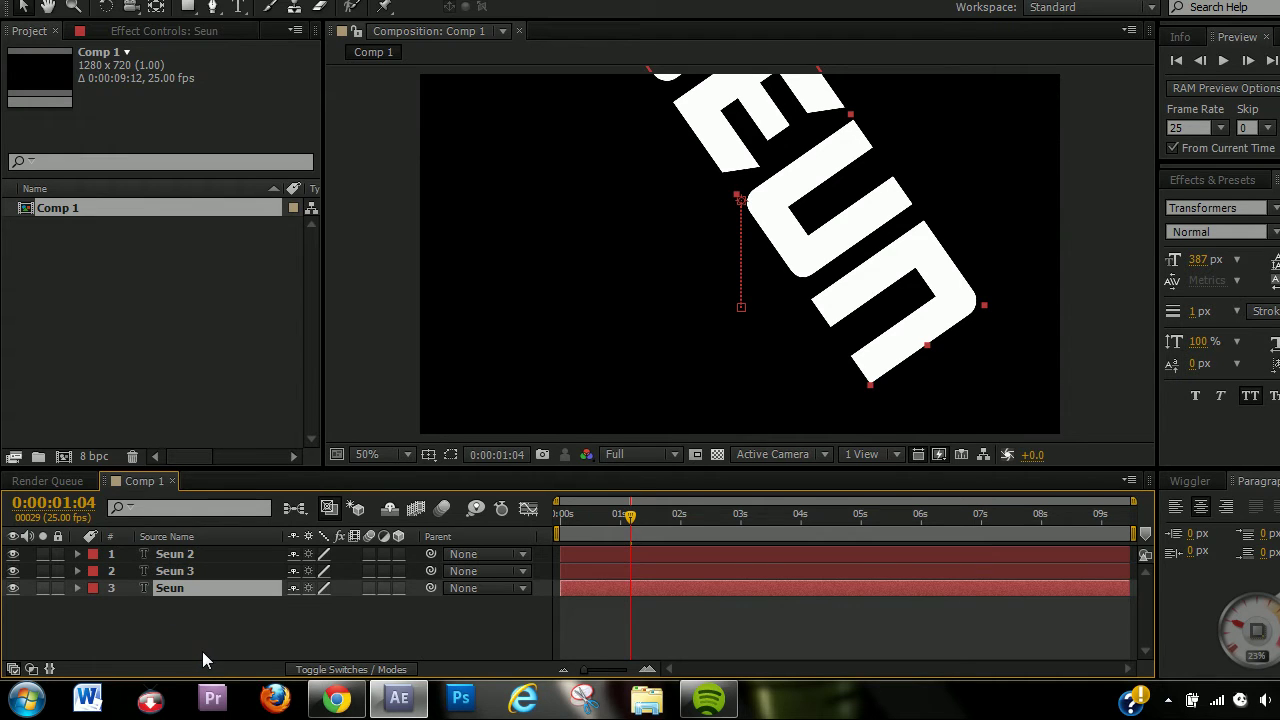
{"action": "key", "text": "ctrl+Up"}
{"action": "key", "text": "ctrl+Up"}
{"action": "left_click", "coordinate": [169, 590], "text": "ctrl"}
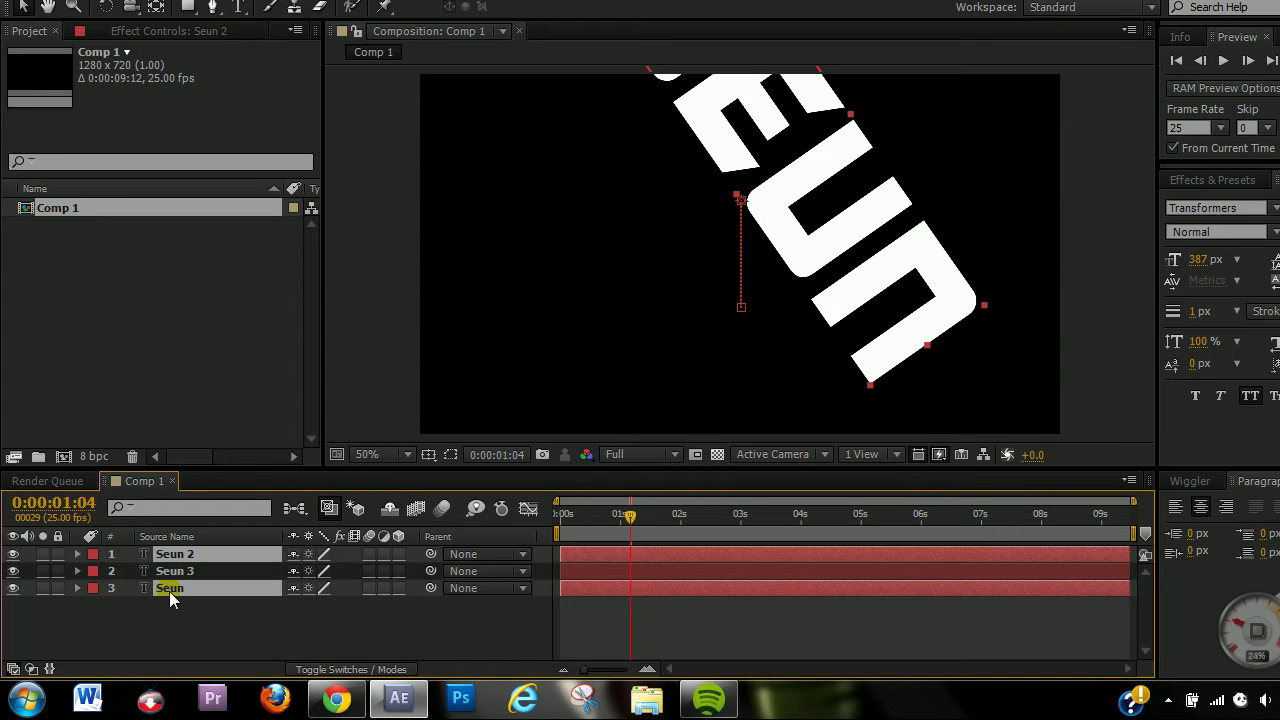
{"action": "left_click", "coordinate": [178, 635]}
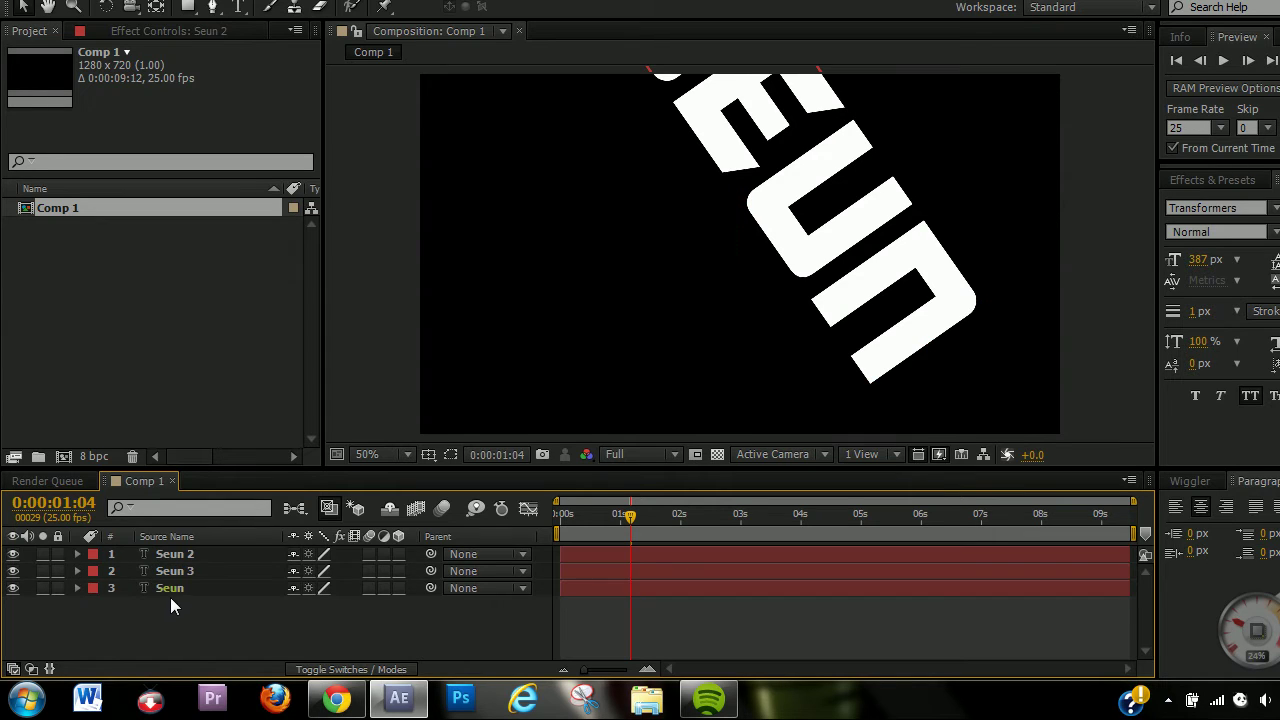
{"action": "left_click", "coordinate": [170, 590]}
{"action": "left_click", "coordinate": [170, 560], "text": "ctrl"}
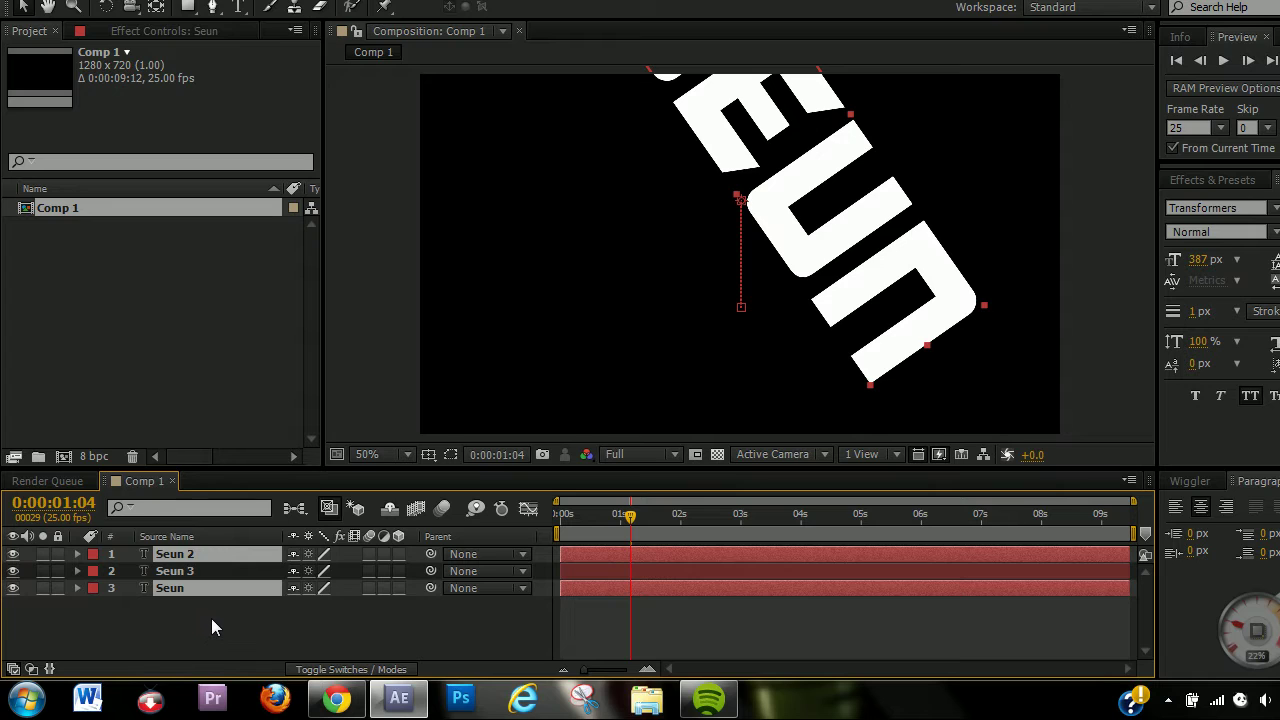
{"action": "key", "text": "u"}
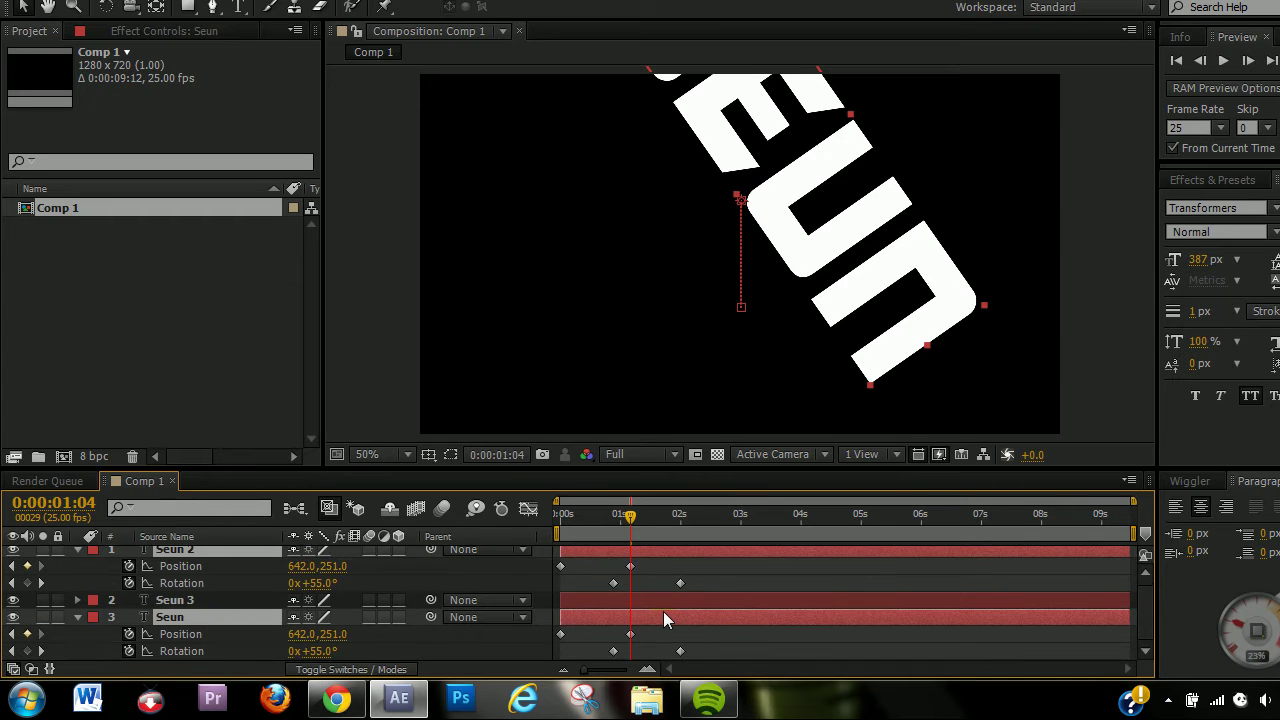
{"action": "scroll", "coordinate": [663, 611], "scroll_direction": "up", "scroll_amount": 1}
- Undo the extra Seun 3 copy and collapse all layer properties
{"action": "left_click", "coordinate": [748, 580]}
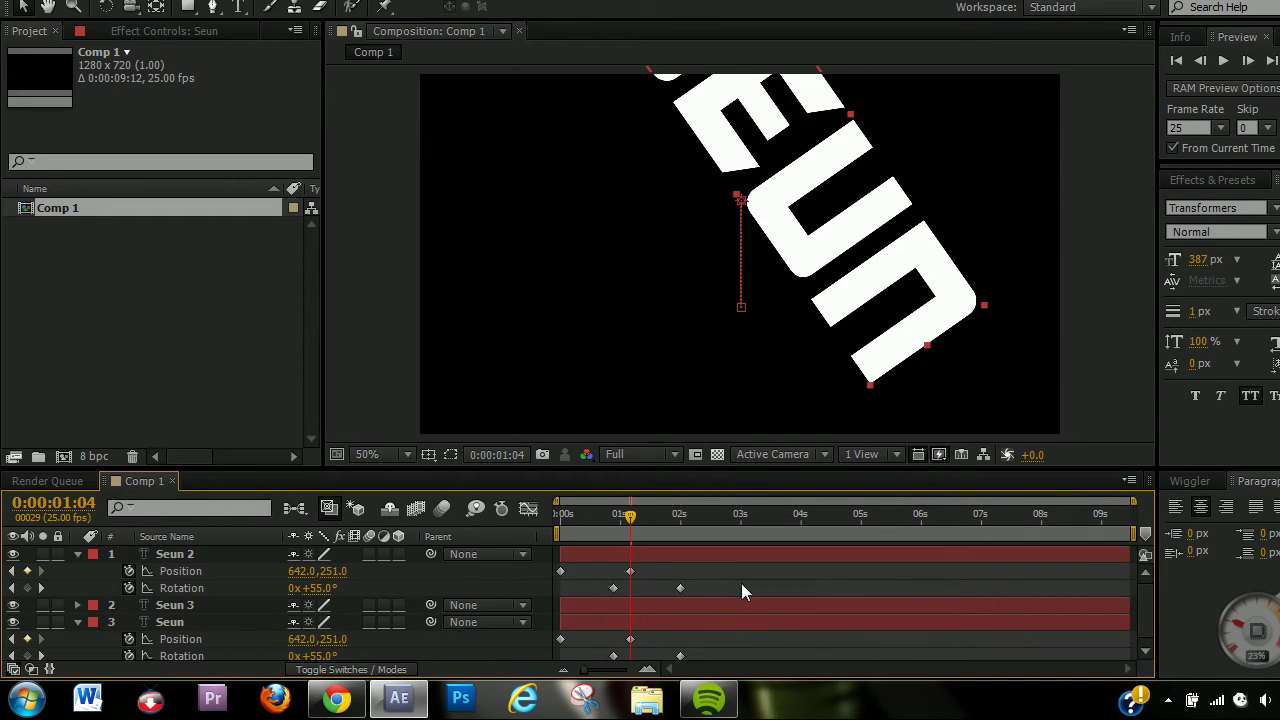
{"action": "key", "text": "ctrl+a"}
{"action": "key", "text": "ctrl+z"}
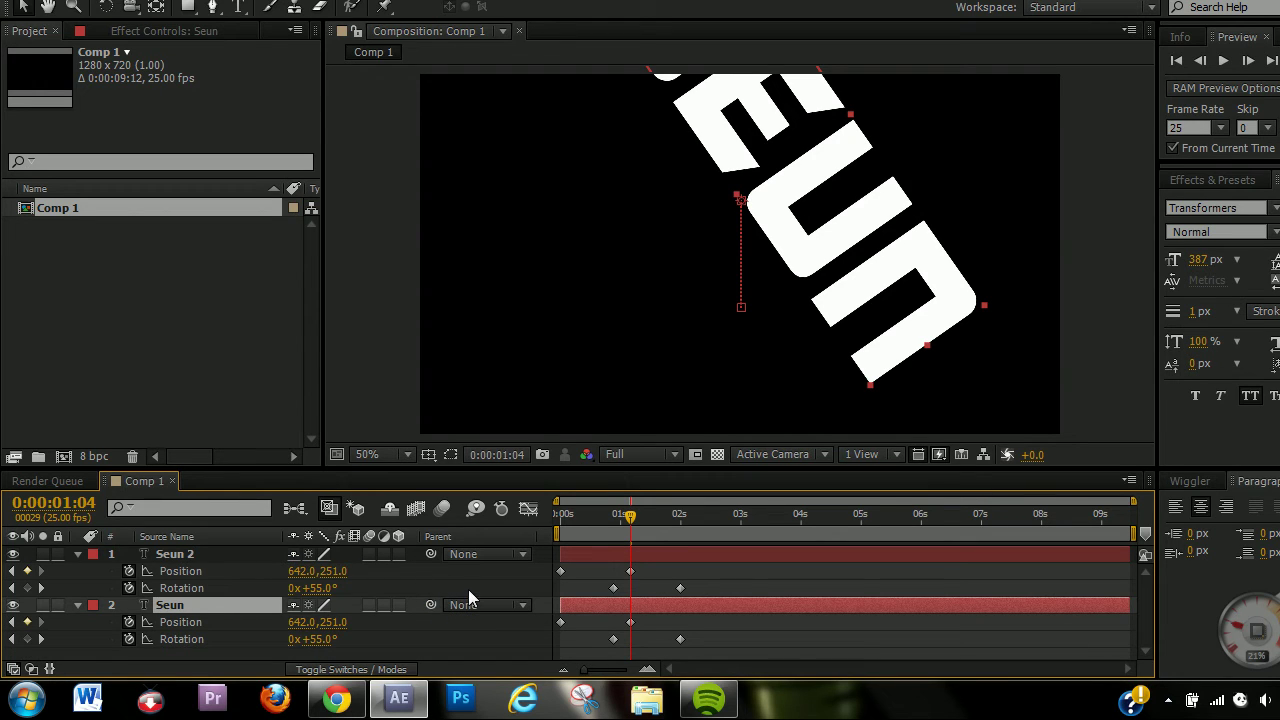
{"action": "key", "text": "u"}
{"action": "key", "text": "u"}
{"action": "key", "text": "u"}
{"action": "key", "text": "F2"}
{"action": "key", "text": "u"}
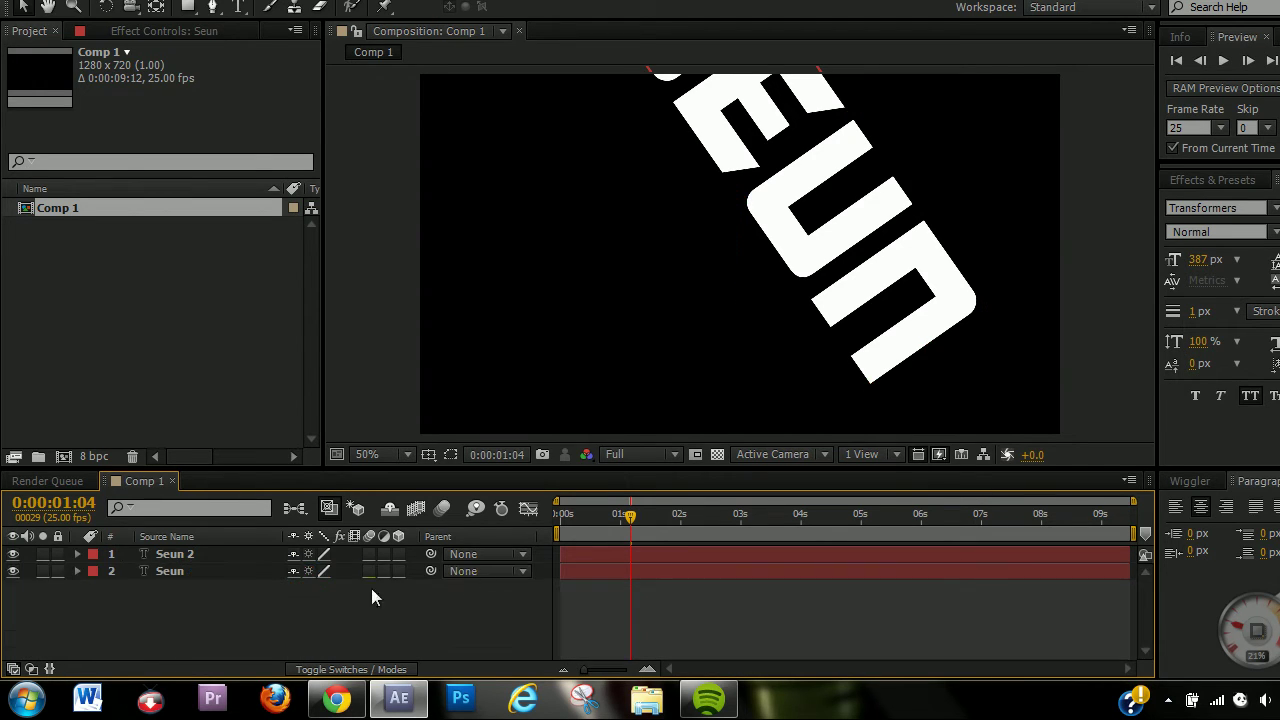
- Duplicate Seun 2 twice to create Seun 3 and Seun 4, then select all four layers
{"action": "left_click", "coordinate": [196, 553]}
{"action": "key", "text": "ctrl+d"}
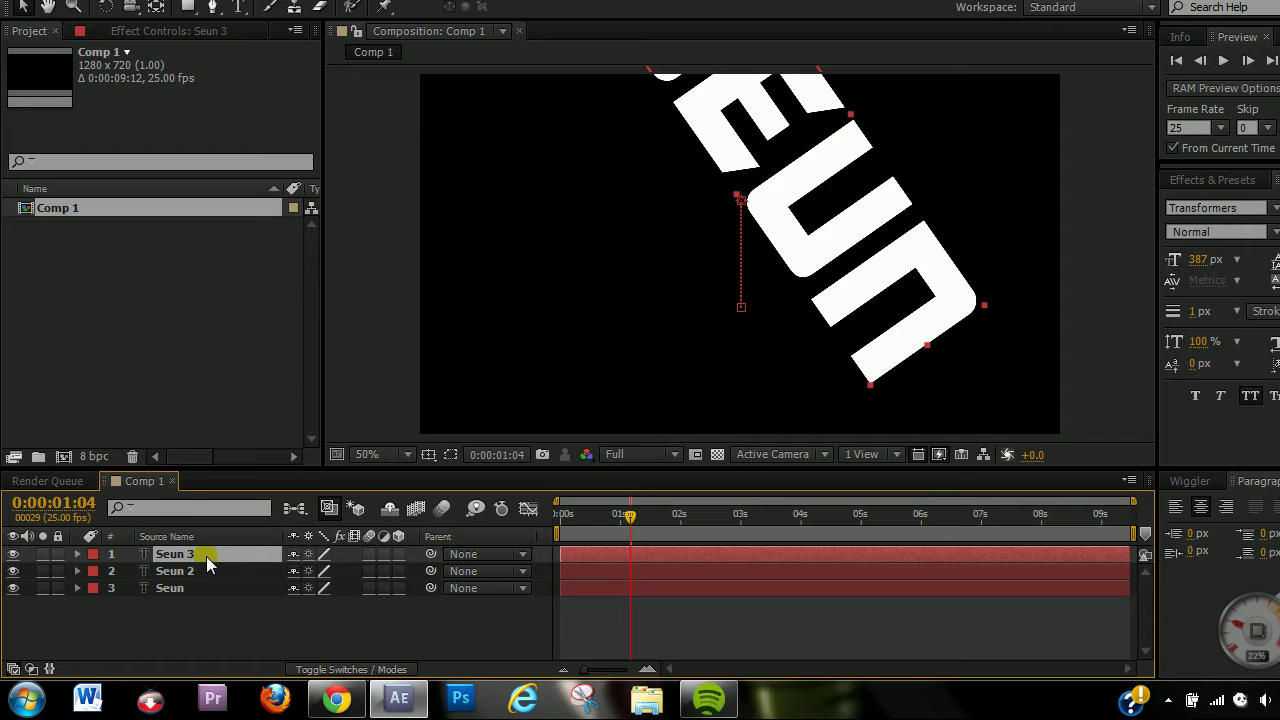
{"action": "left_click", "coordinate": [176, 589], "text": "shift"}
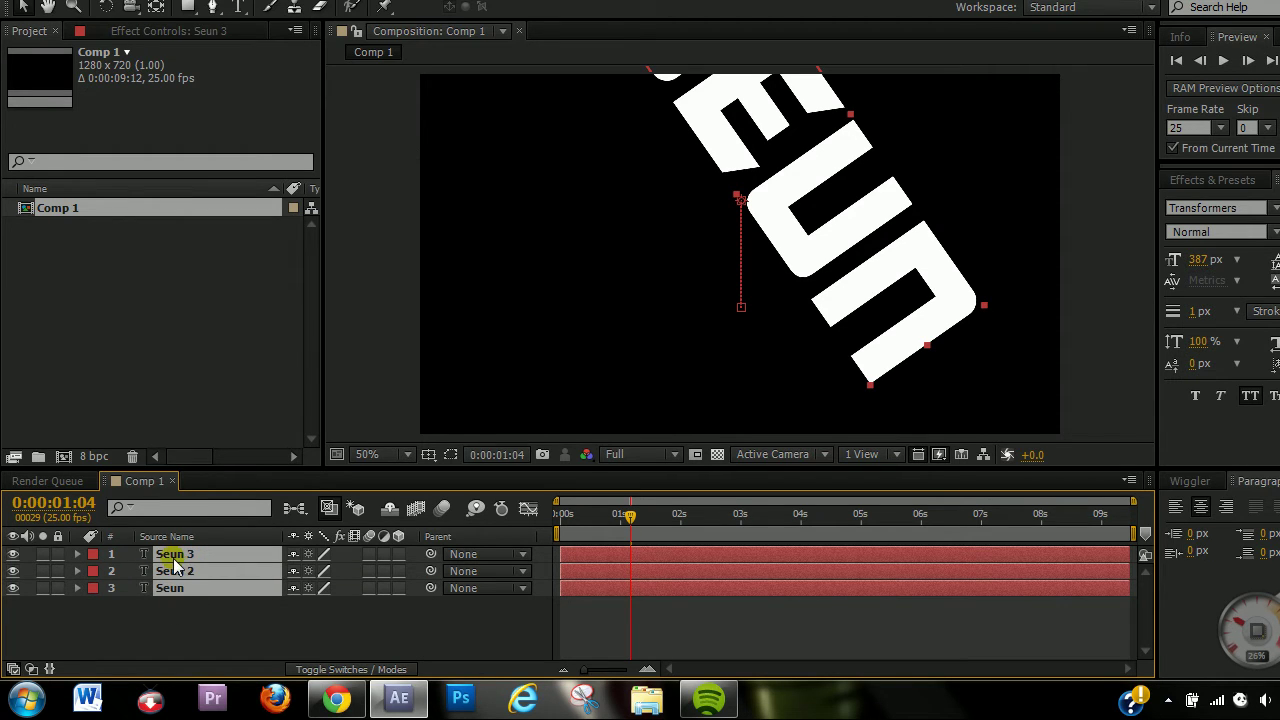
{"action": "key", "text": "Return"}
{"action": "left_click", "coordinate": [185, 578]}
{"action": "key", "text": "Return"}
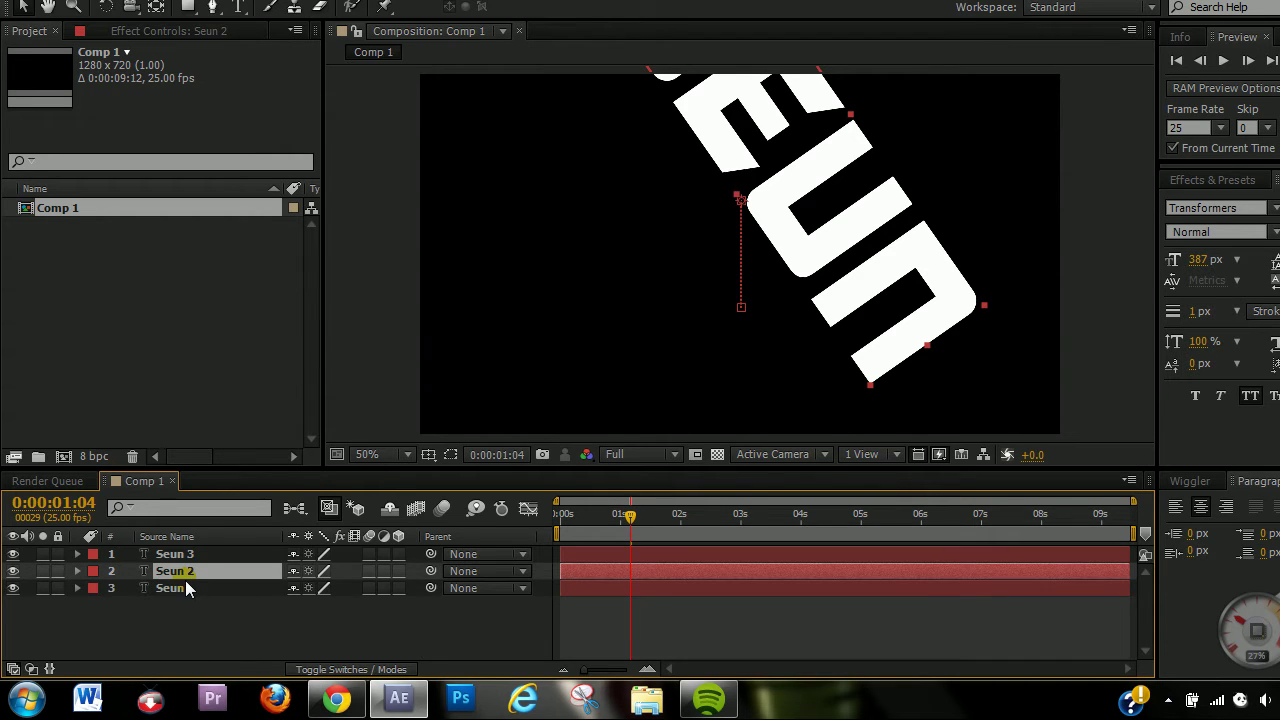
{"action": "key", "text": "ctrl+d"}
{"action": "left_click", "coordinate": [178, 555]}
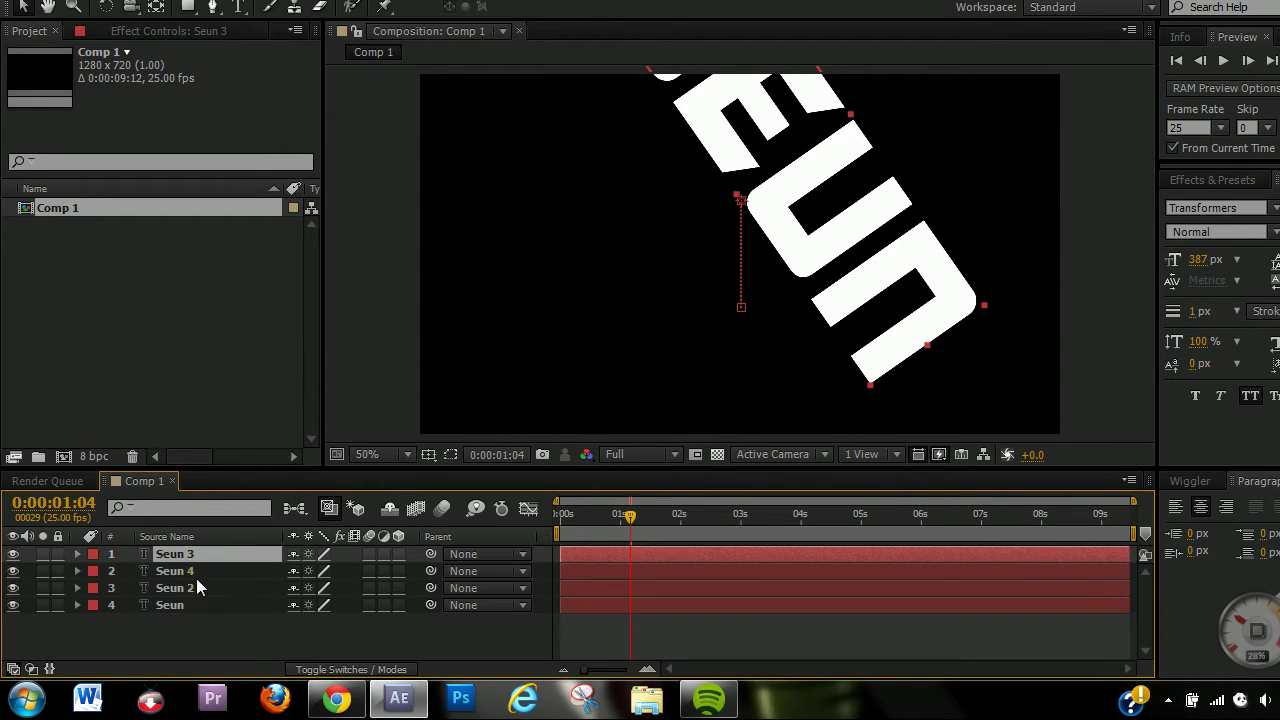
{"action": "left_click", "coordinate": [176, 605], "text": "shift"}
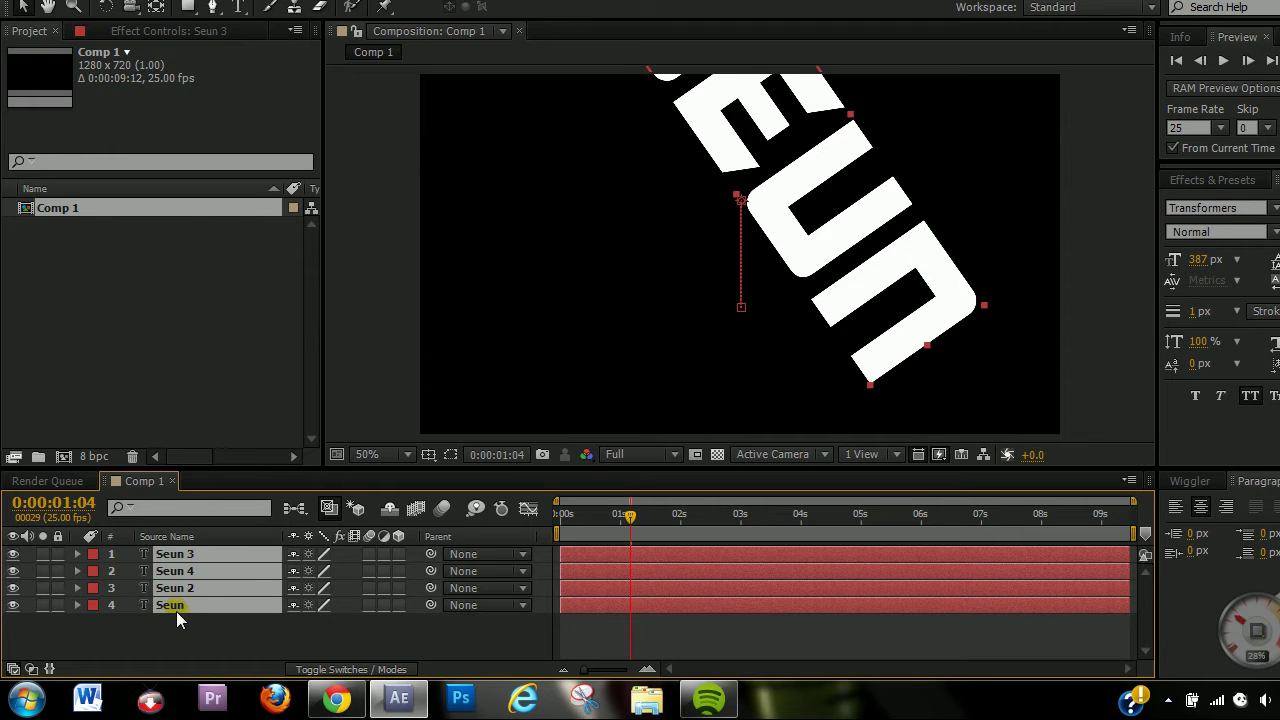
{"action": "left_click", "coordinate": [201, 635]}
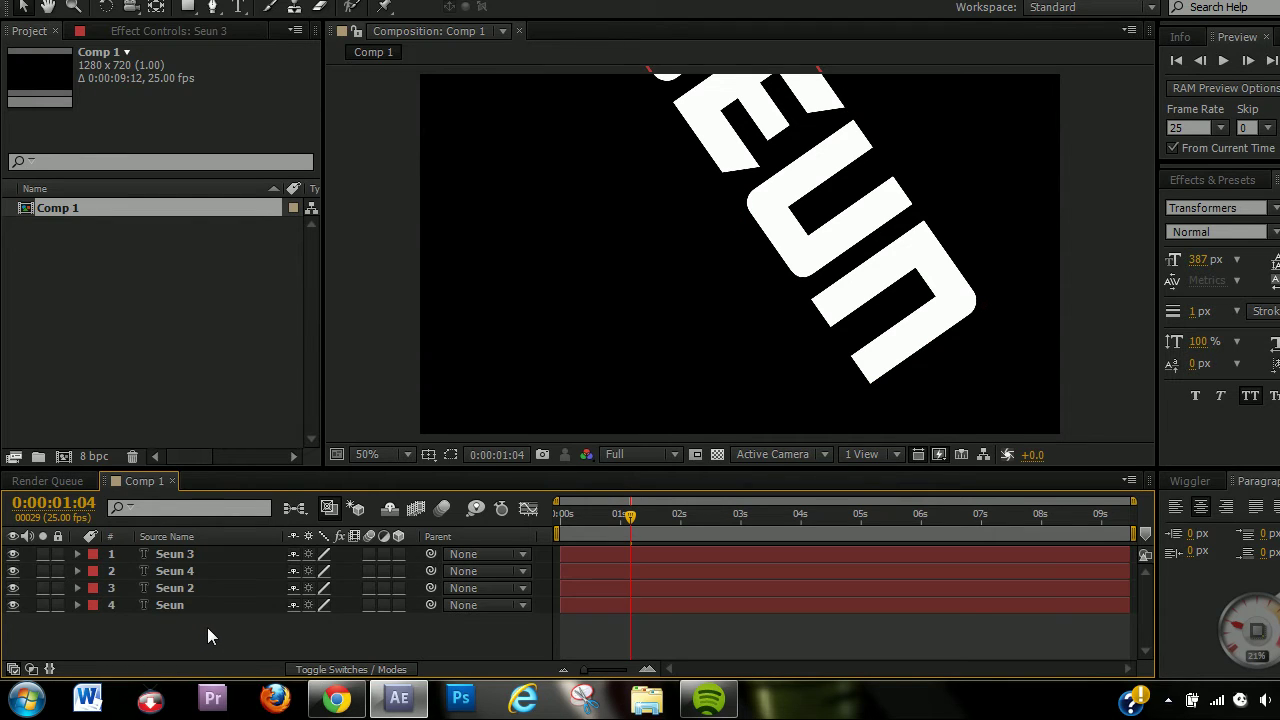
{"action": "key", "text": "ctrl+a"}
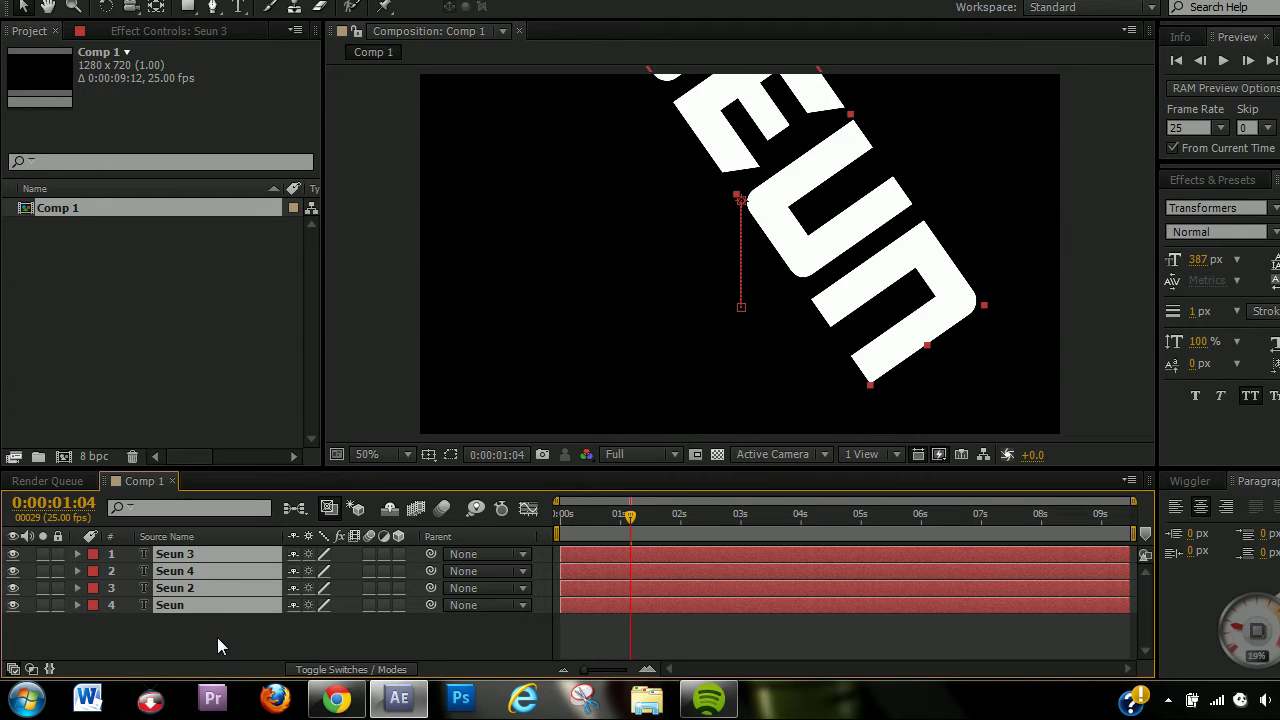
- Drag the Seun 3, Seun 4 and Seun 2 layer bars right to stagger their start times
{"action": "key", "text": "u"}
{"action": "scroll", "coordinate": [668, 643], "scroll_direction": "down", "scroll_amount": 3}
{"action": "scroll", "coordinate": [668, 640], "scroll_direction": "up", "scroll_amount": 3}
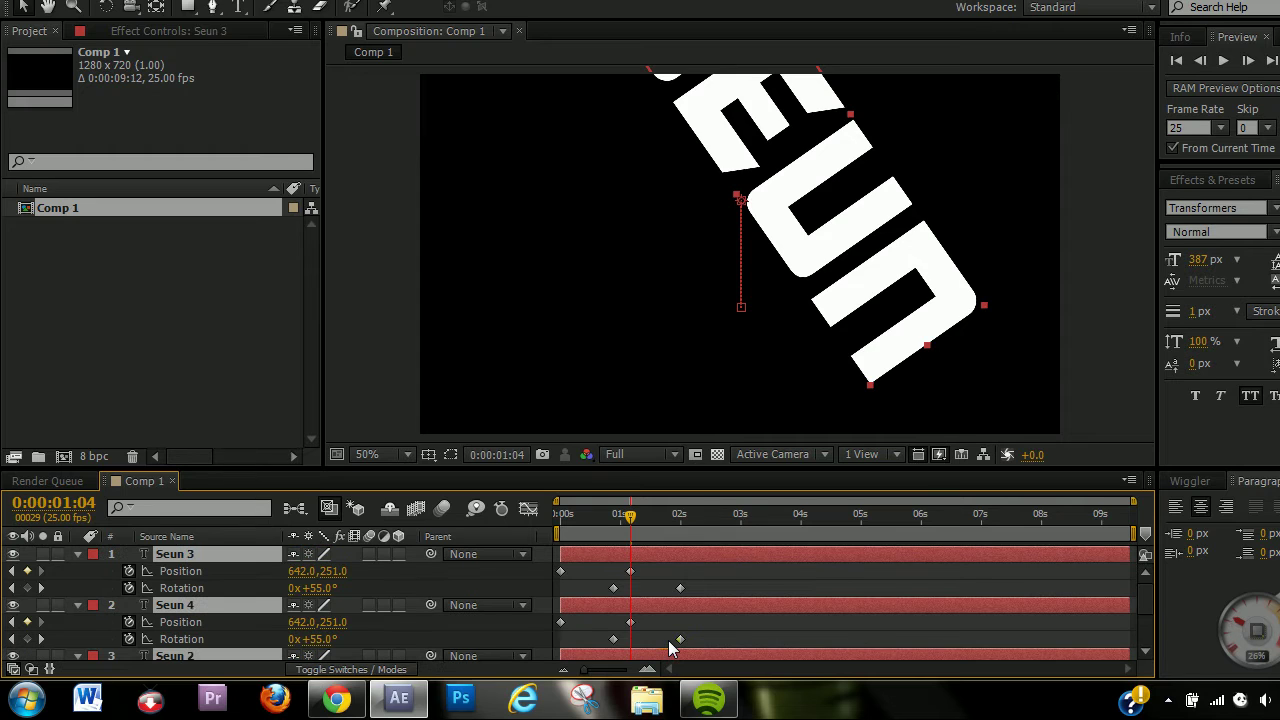
{"action": "scroll", "coordinate": [742, 584], "scroll_direction": "down", "scroll_amount": 3}
{"action": "scroll", "coordinate": [741, 587], "scroll_direction": "up", "scroll_amount": 3}
{"action": "left_click", "coordinate": [592, 572]}
{"action": "left_click_drag", "start_coordinate": [604, 556], "coordinate": [652, 556]}
{"action": "left_click_drag", "start_coordinate": [596, 621], "coordinate": [670, 622]}
{"action": "scroll", "coordinate": [580, 609], "scroll_direction": "down", "scroll_amount": 3}
{"action": "left_click_drag", "start_coordinate": [585, 609], "coordinate": [620, 626]}
{"action": "scroll", "coordinate": [594, 621], "scroll_direction": "down", "scroll_amount": 2}
- Collapse the keyframed properties and scrub from the start to preview the staggered copies
{"action": "left_click", "coordinate": [593, 606]}
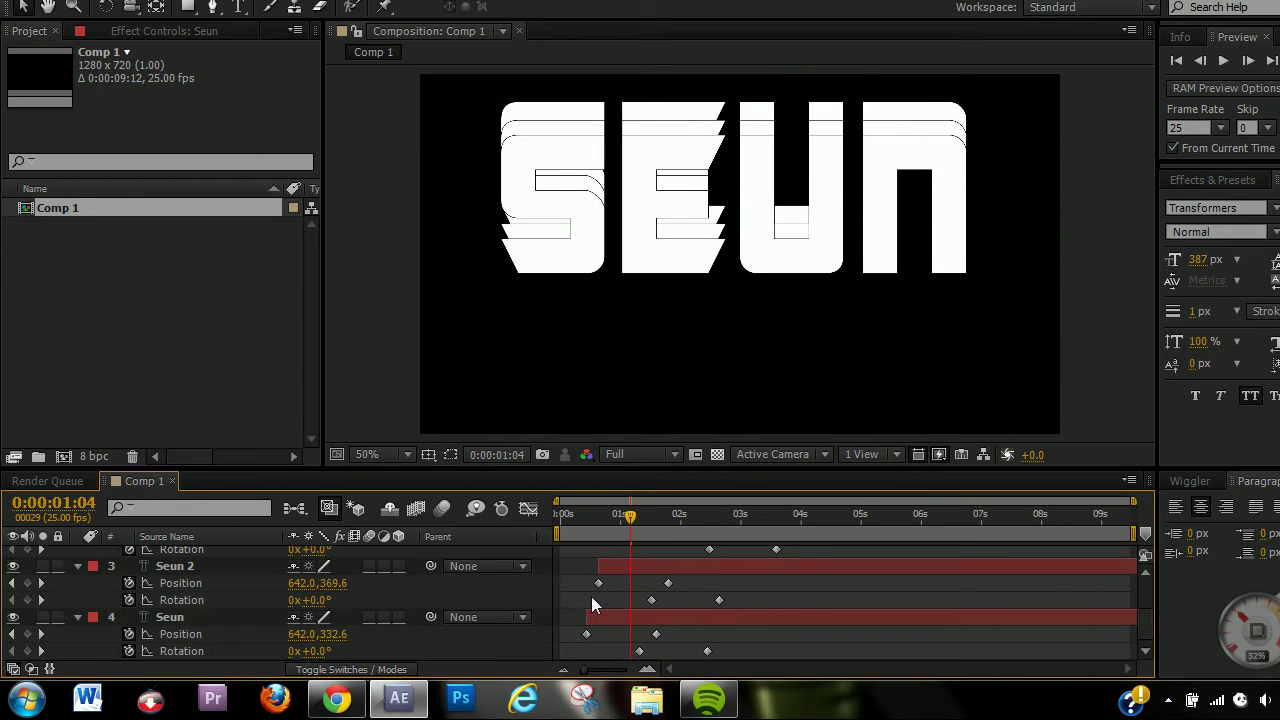
{"action": "key", "text": "u"}
{"action": "left_click_drag", "start_coordinate": [630, 516], "coordinate": [472, 547]}
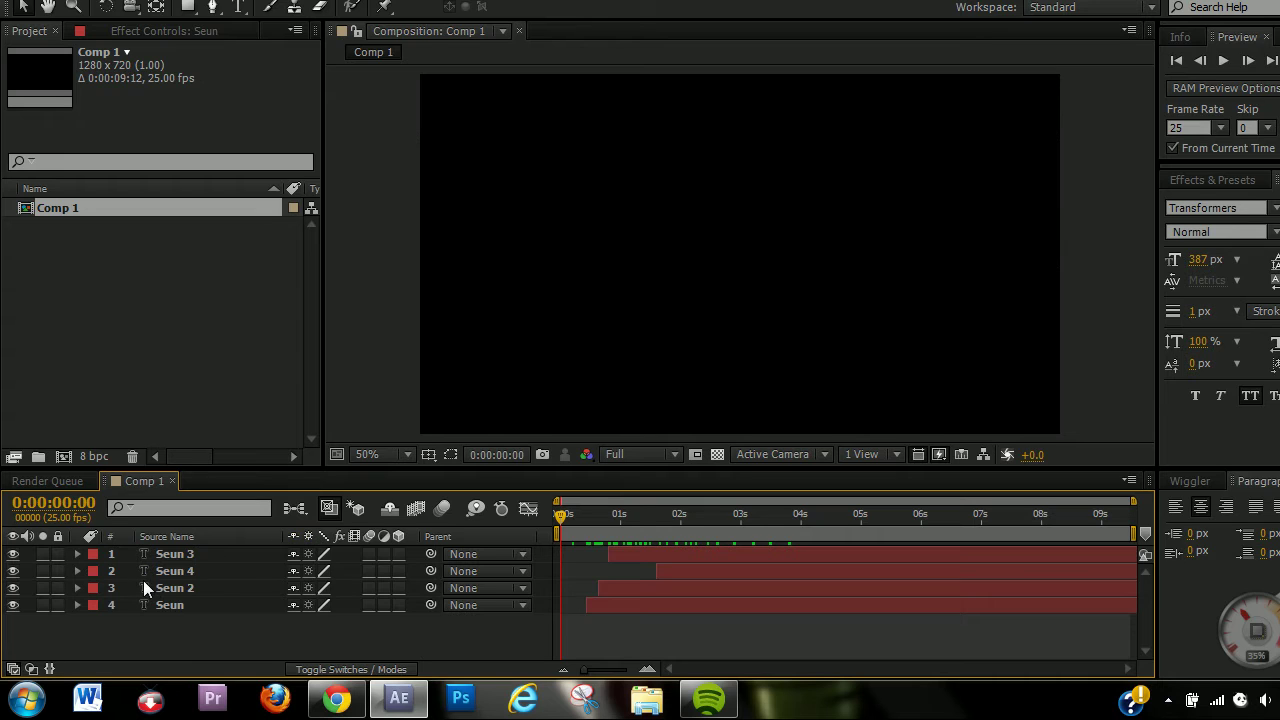
- Delete Seun 3, Seun 4 and Seun 2, then preview the original text's rotation from the start
{"action": "left_click", "coordinate": [203, 560]}
{"action": "left_click", "coordinate": [184, 584], "text": "shift"}
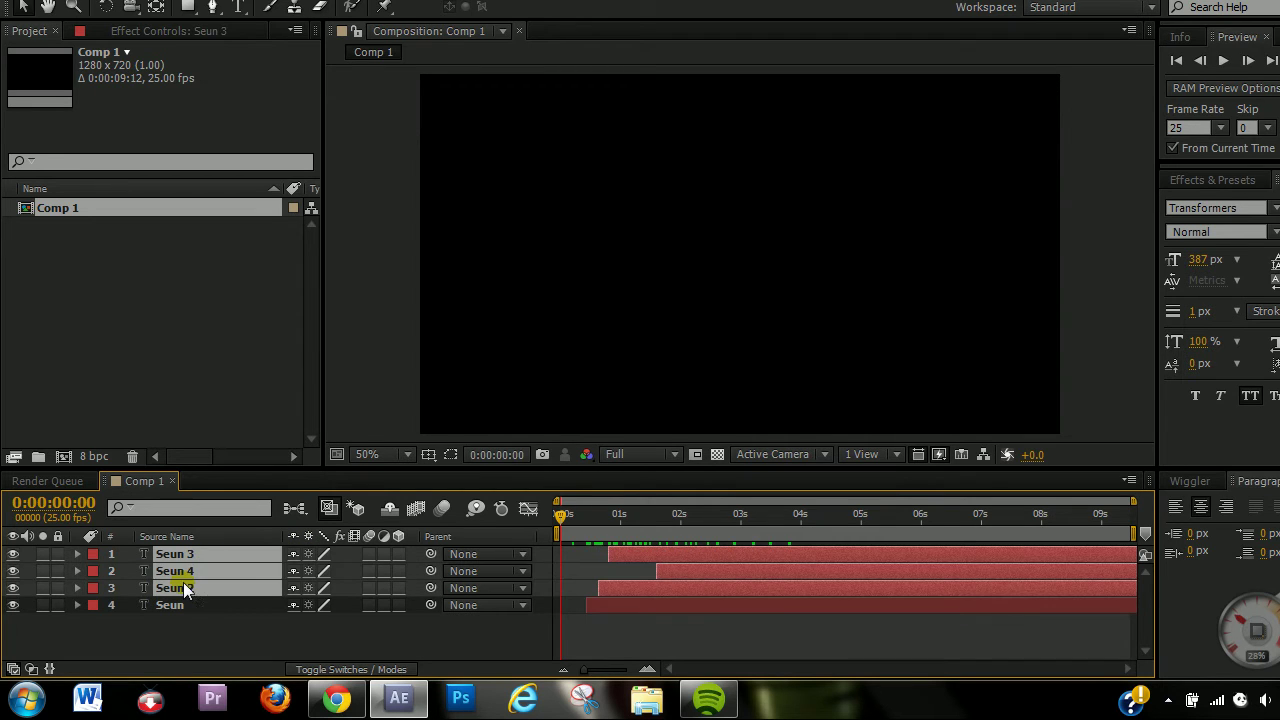
{"action": "left_click", "coordinate": [183, 600]}
{"action": "key", "text": "ctrl+z"}
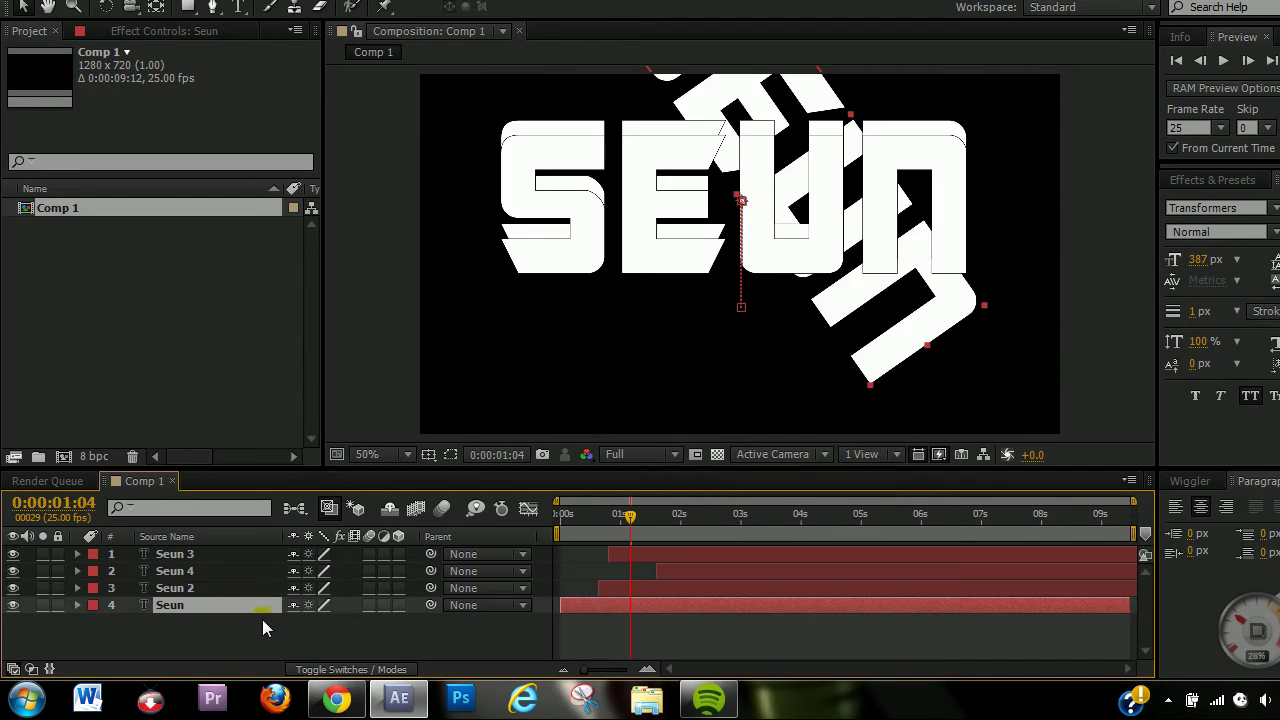
{"action": "left_click", "coordinate": [178, 588]}
{"action": "left_click", "coordinate": [178, 556], "text": "shift"}
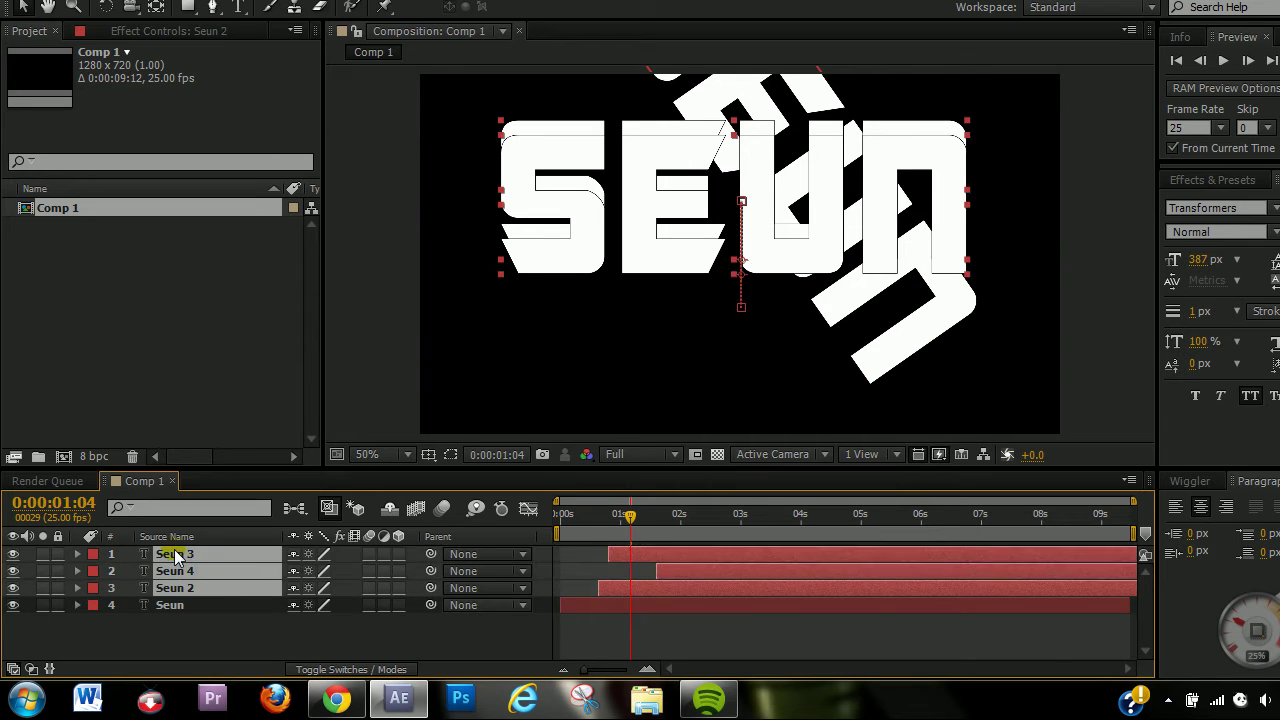
{"action": "key", "text": "Delete"}
{"action": "key", "text": "Home"}
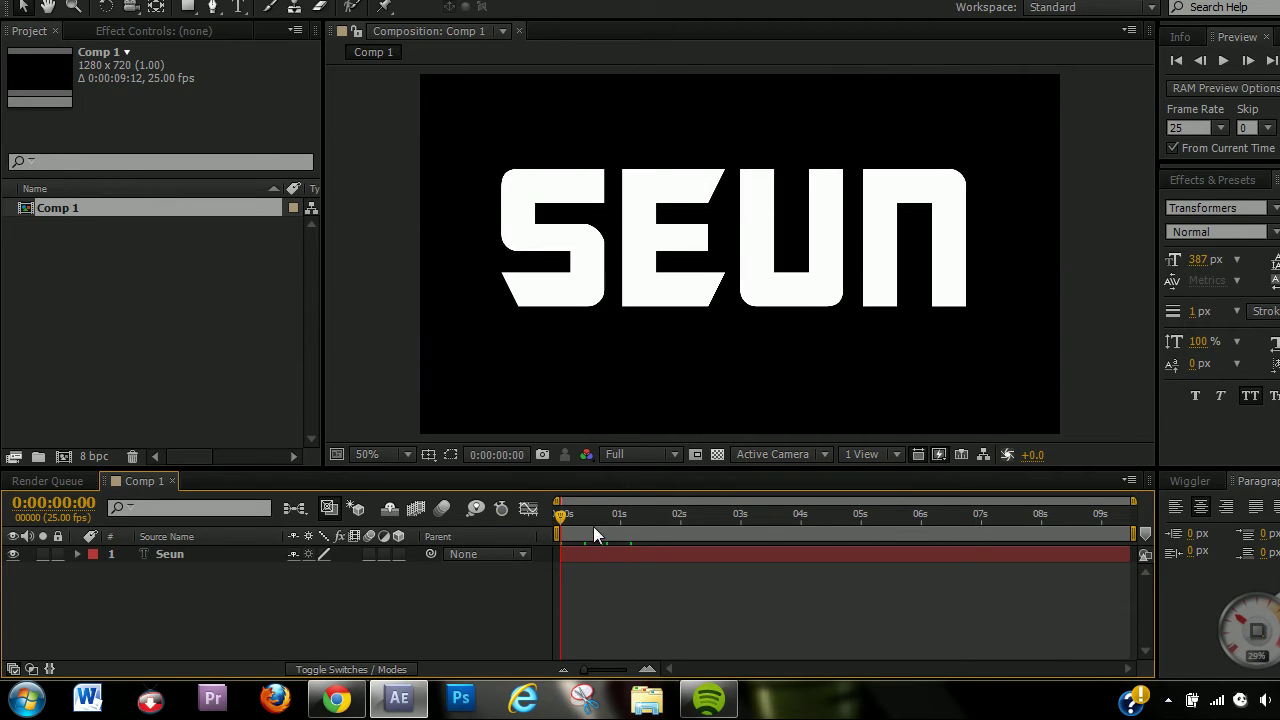
{"action": "mouse_move", "coordinate": [612, 529]}
{"action": "left_mouse_down"}
{"action": "mouse_move", "coordinate": [574, 533]}
{"action": "mouse_move", "coordinate": [600, 539]}
{"action": "left_mouse_up"}
{"action": "left_click", "coordinate": [600, 554]}
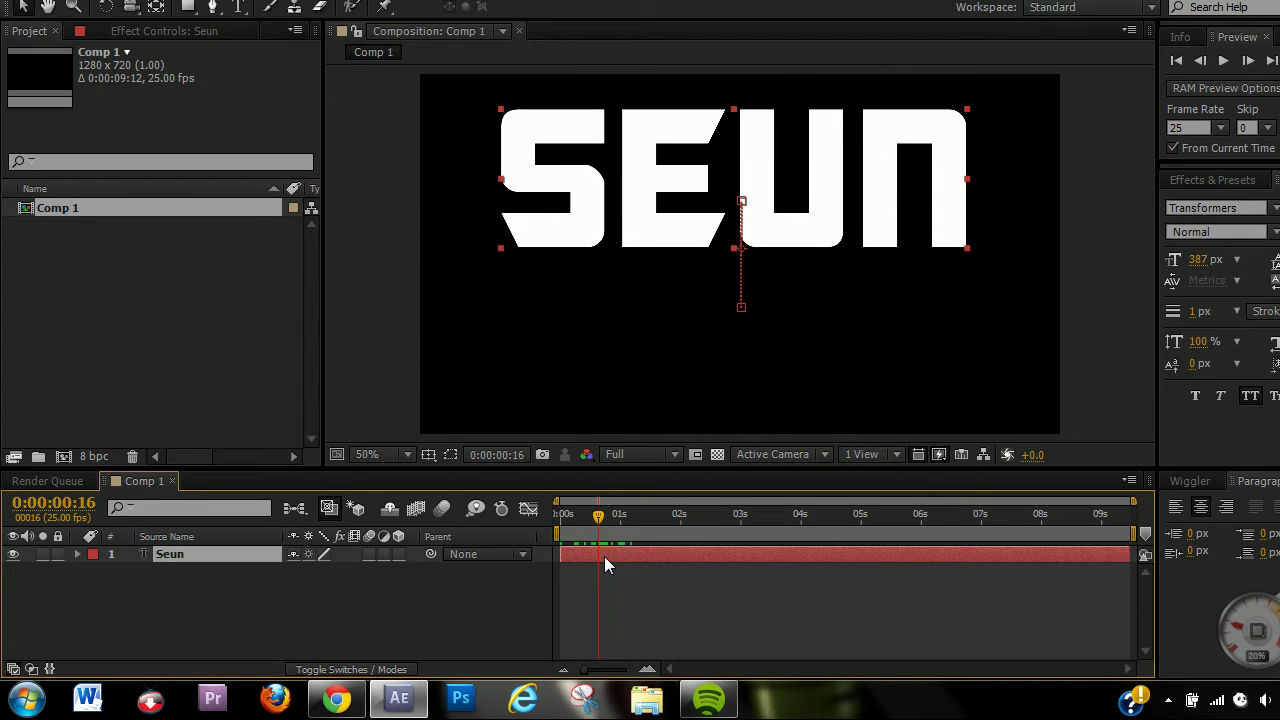
{"action": "key", "text": "ctrl+d"}
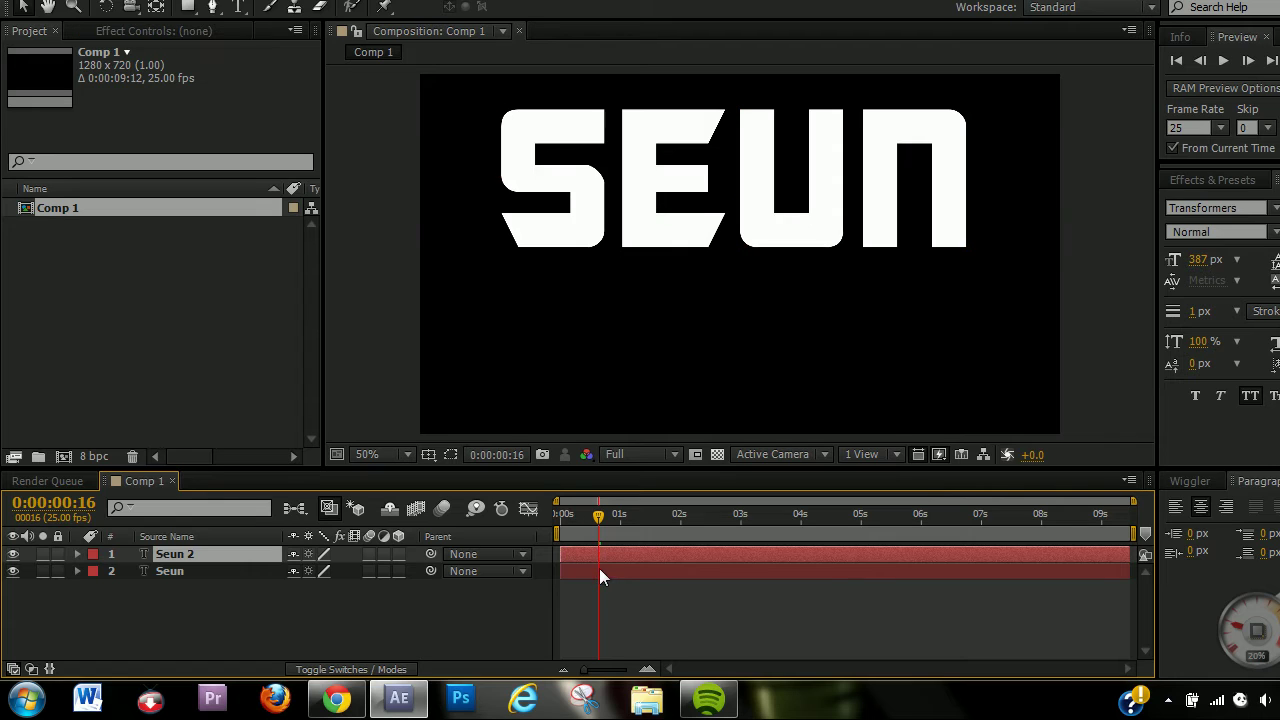
{"action": "key", "text": "Delete"}
{"action": "left_click", "coordinate": [599, 554]}
{"action": "key", "text": "Delete"}
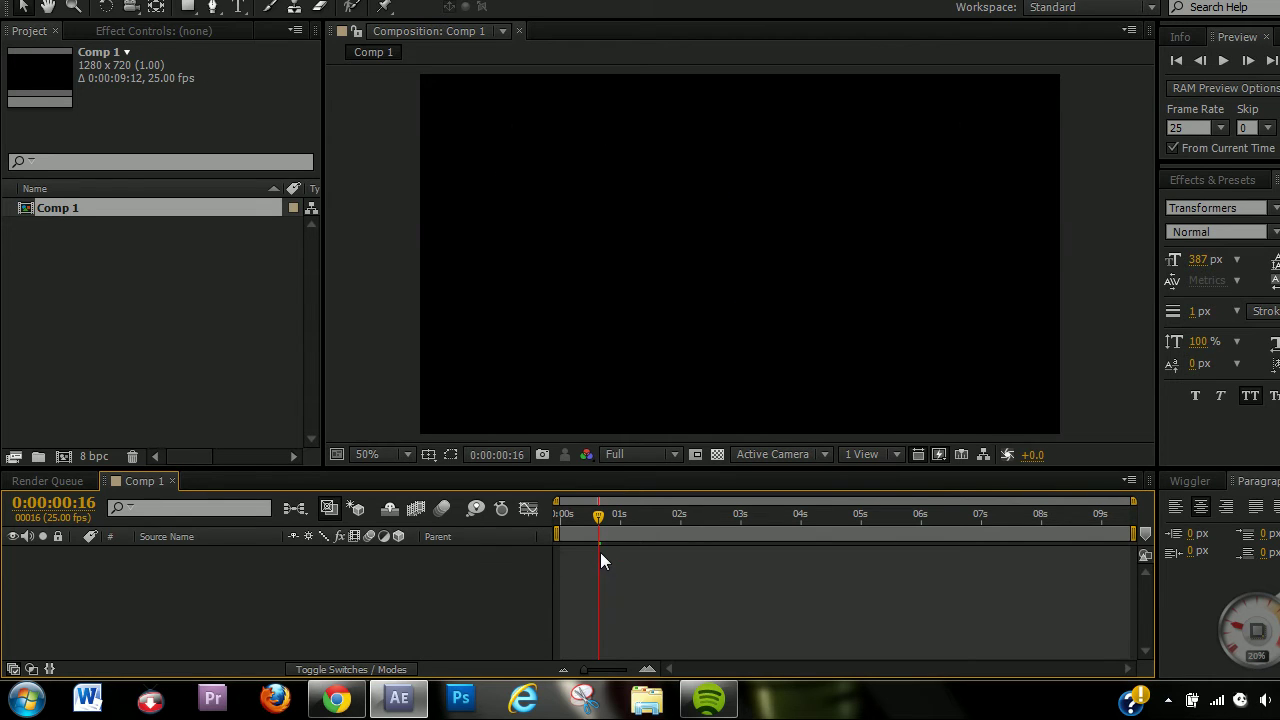
{"action": "key", "text": "ctrl+z"}
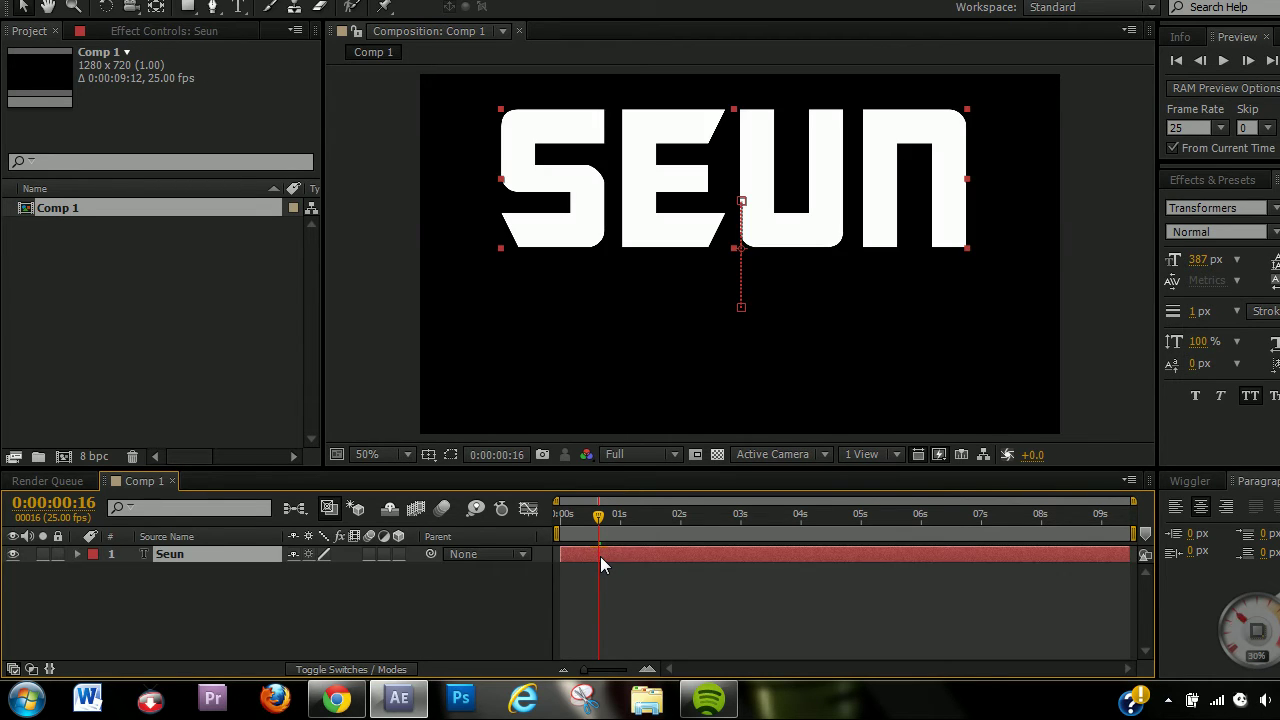
{"action": "key", "text": "ctrl+shift+d"}
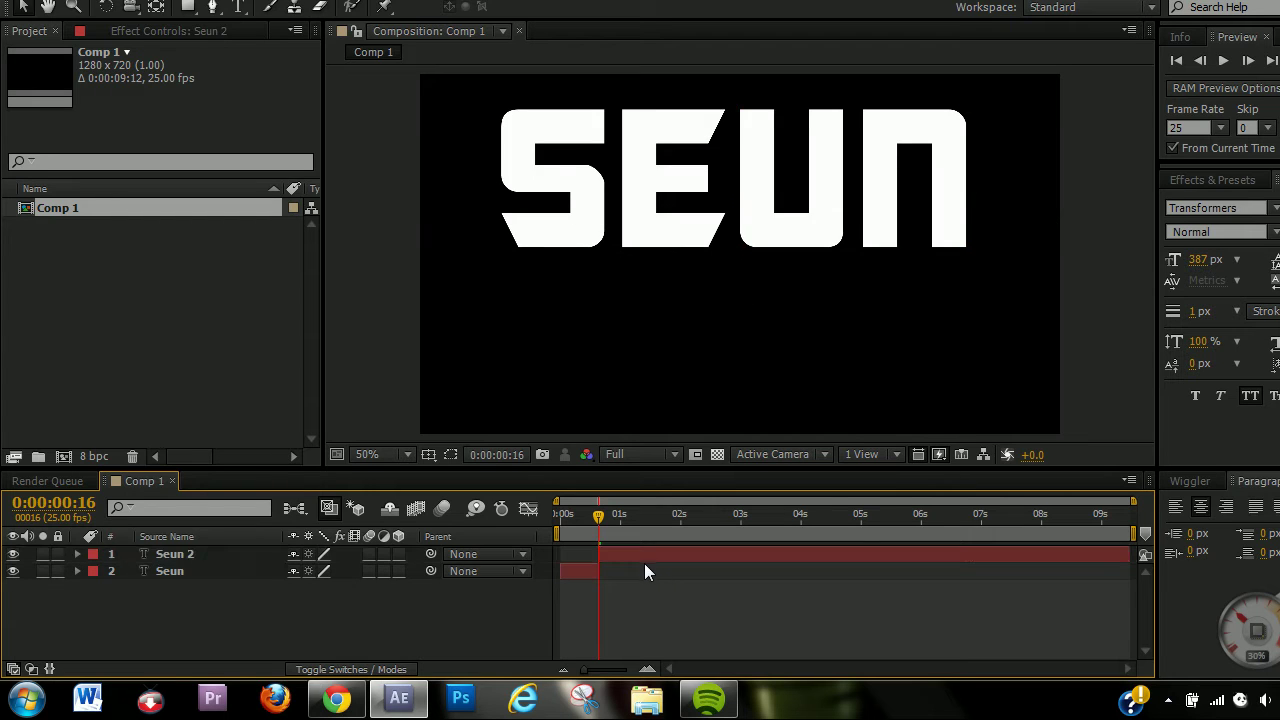
{"action": "left_click", "coordinate": [640, 556]}
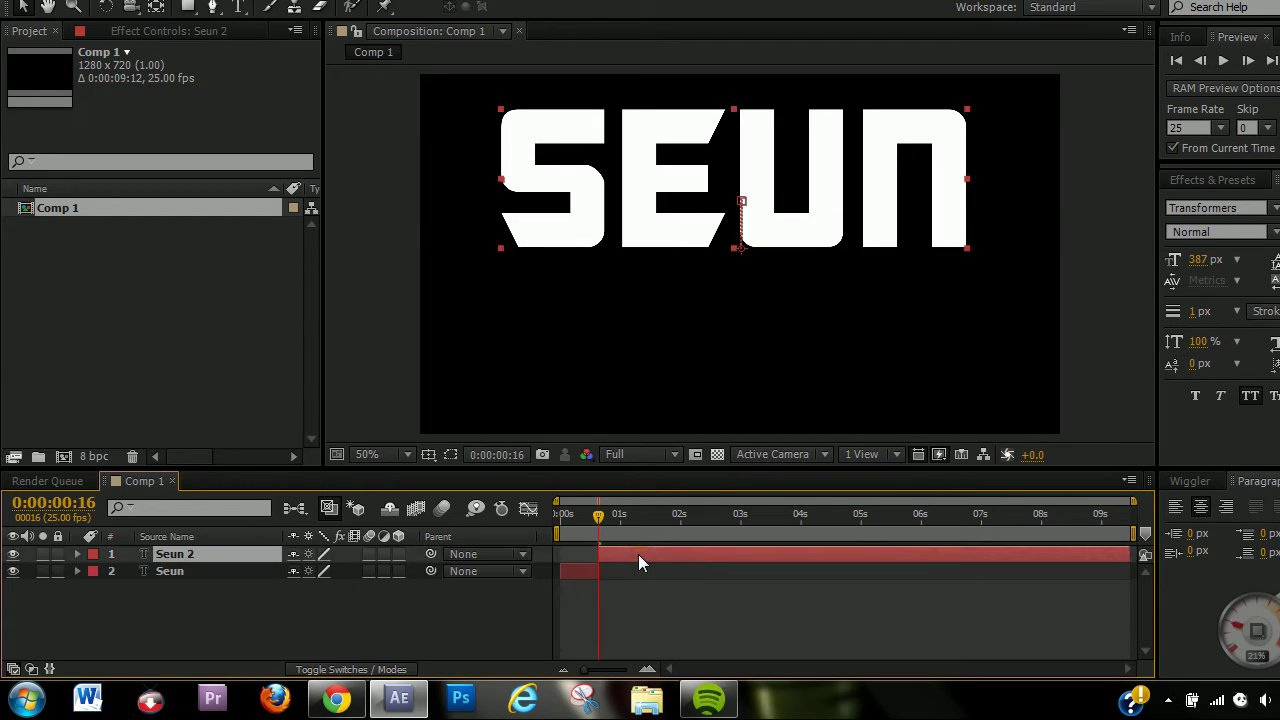
{"action": "key", "text": "ctrl+z"}
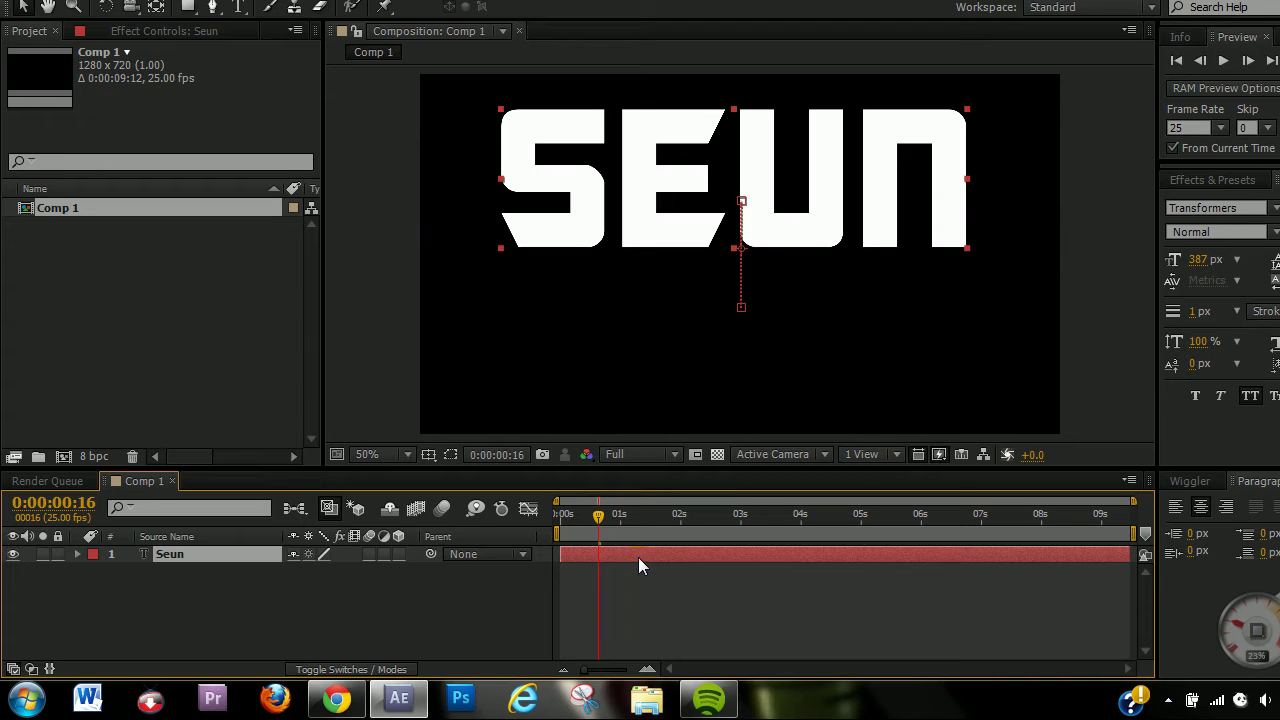
{"action": "left_click", "coordinate": [537, 570]}
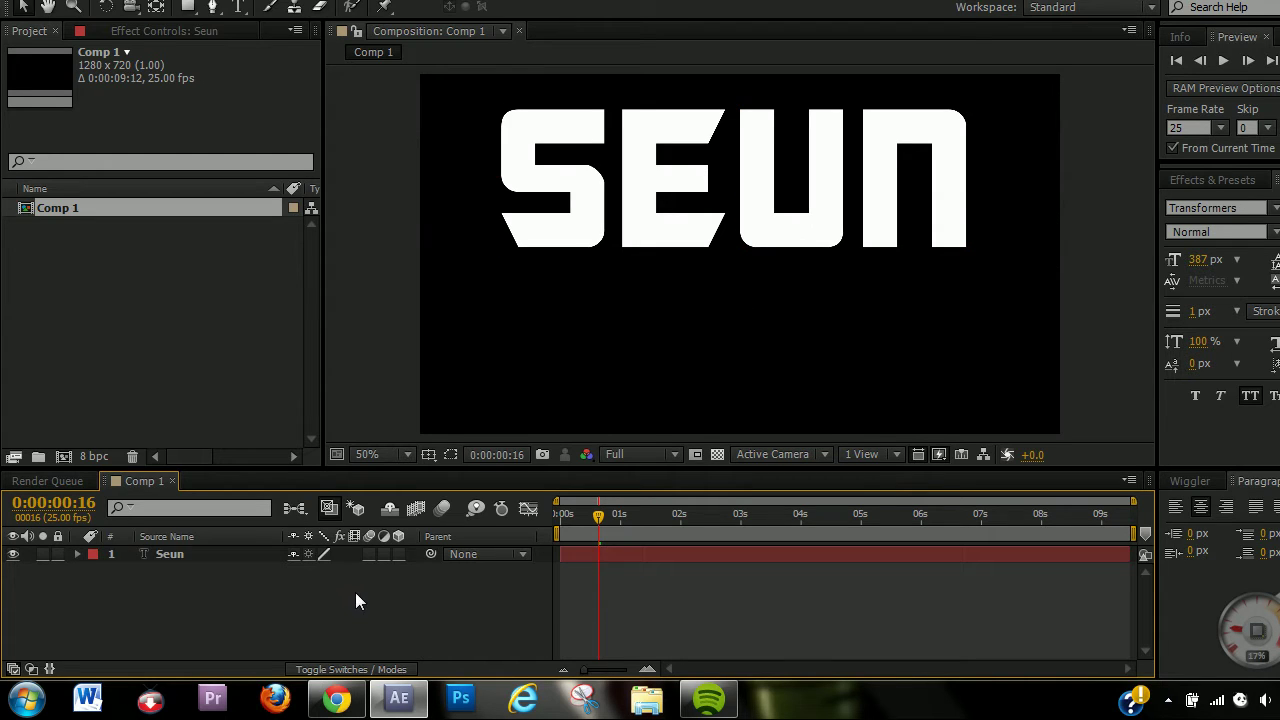
{"action": "key", "text": "ctrl+shift+z"}
{"action": "left_click", "coordinate": [356, 598]}
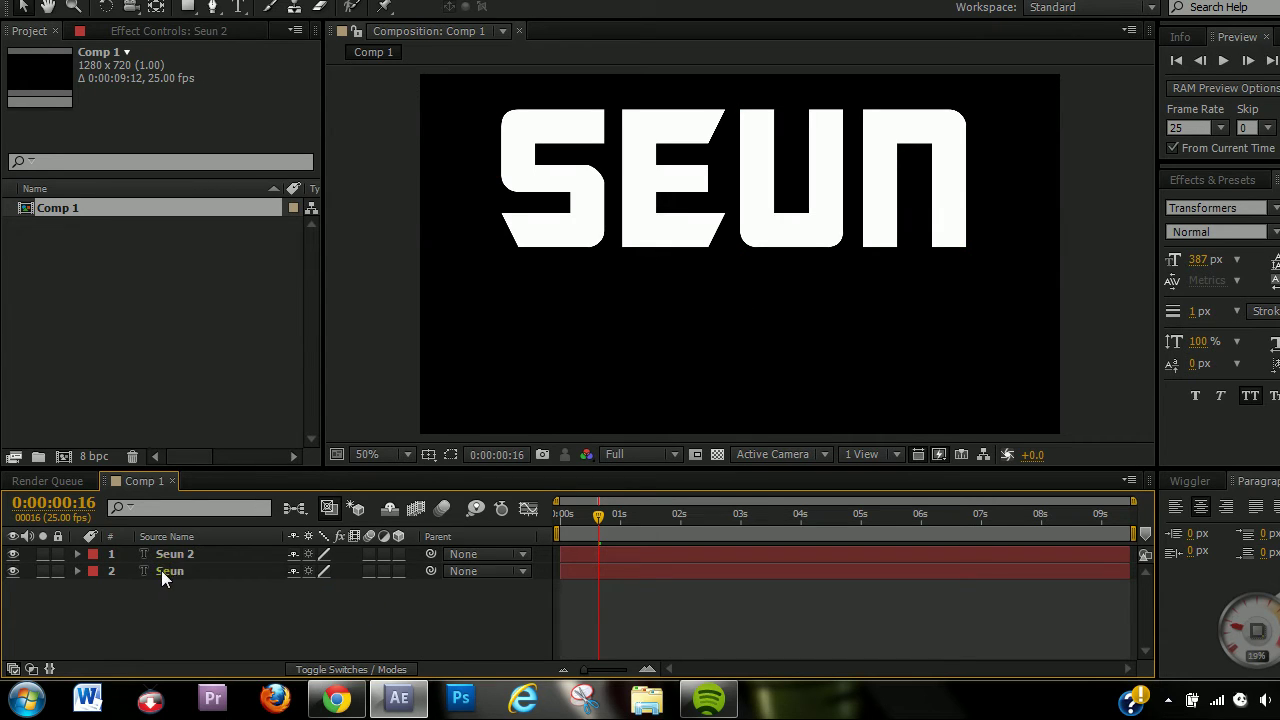
{"action": "left_click", "coordinate": [587, 571]}
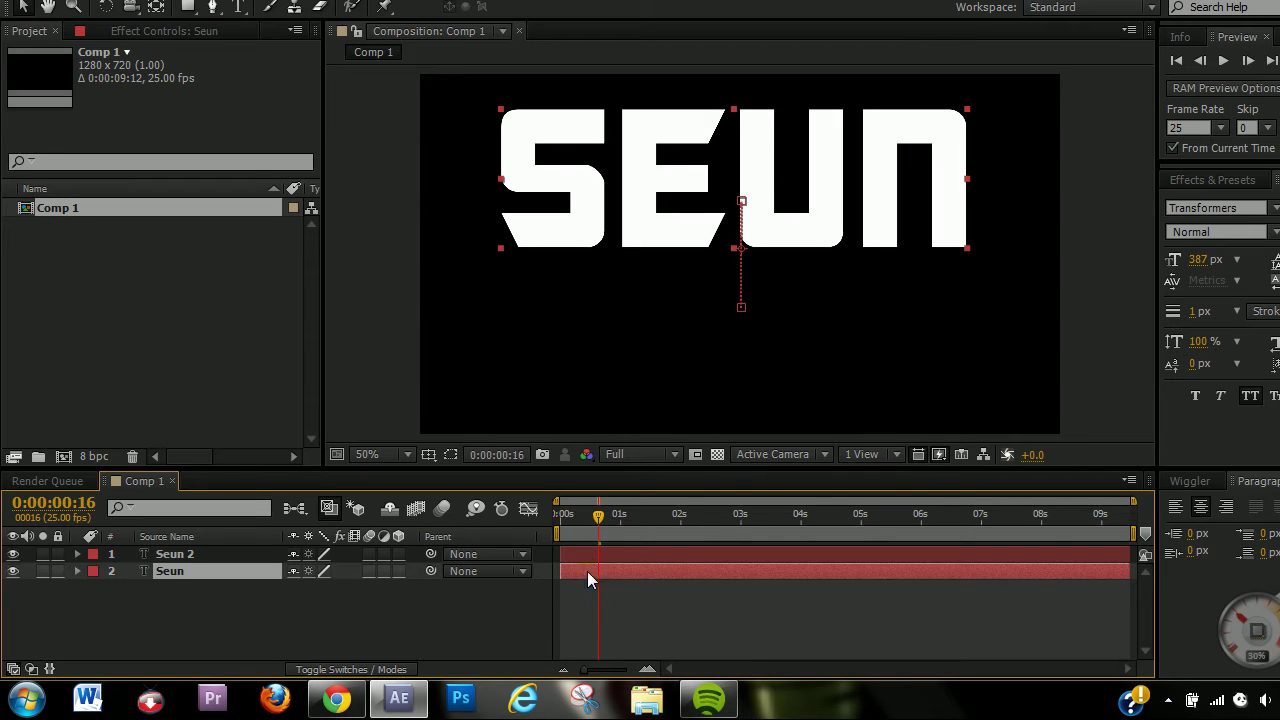
{"action": "left_click", "coordinate": [596, 556]}
{"action": "left_click", "coordinate": [258, 606]}
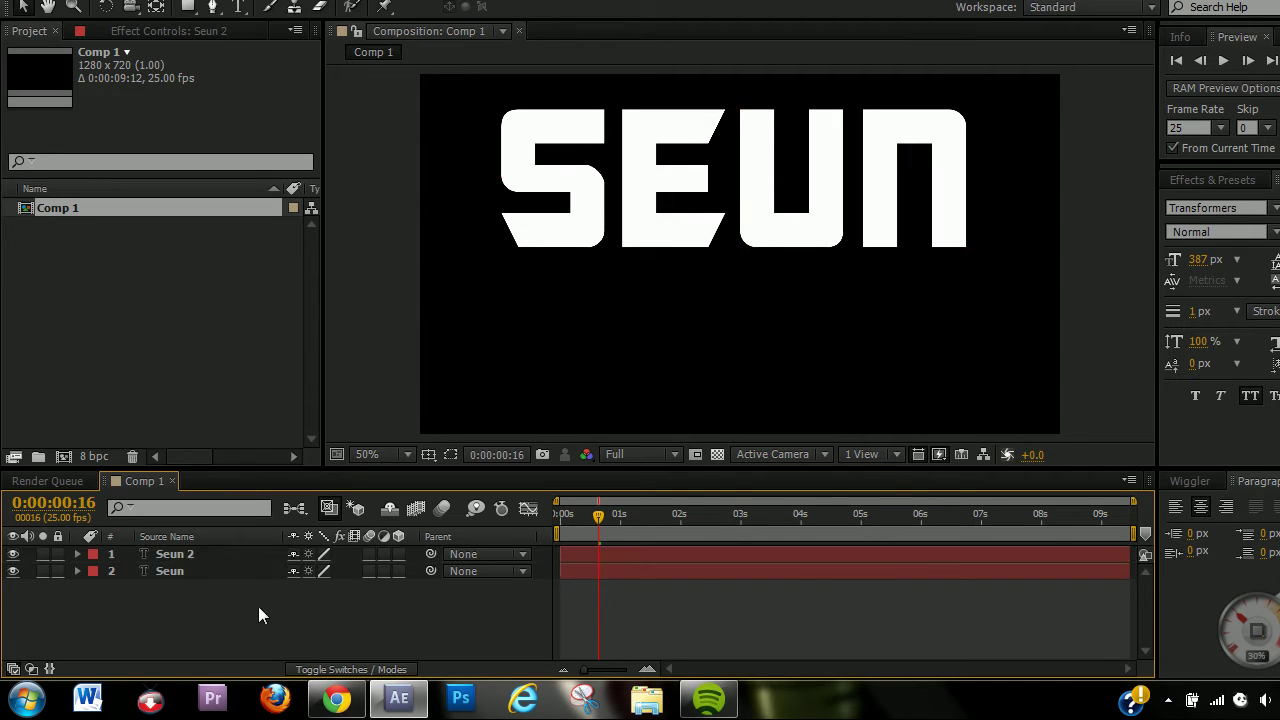
{"action": "left_click_drag", "start_coordinate": [663, 229], "coordinate": [654, 314]}
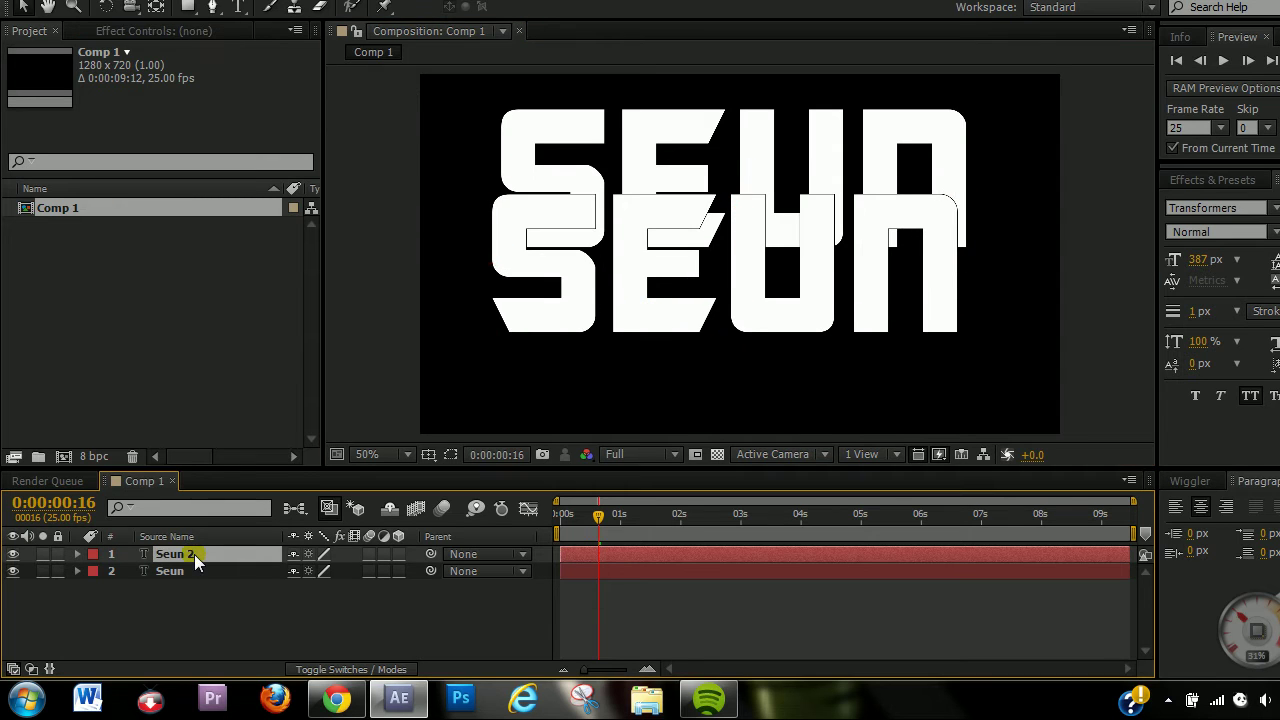
{"action": "key", "text": "Delete"}
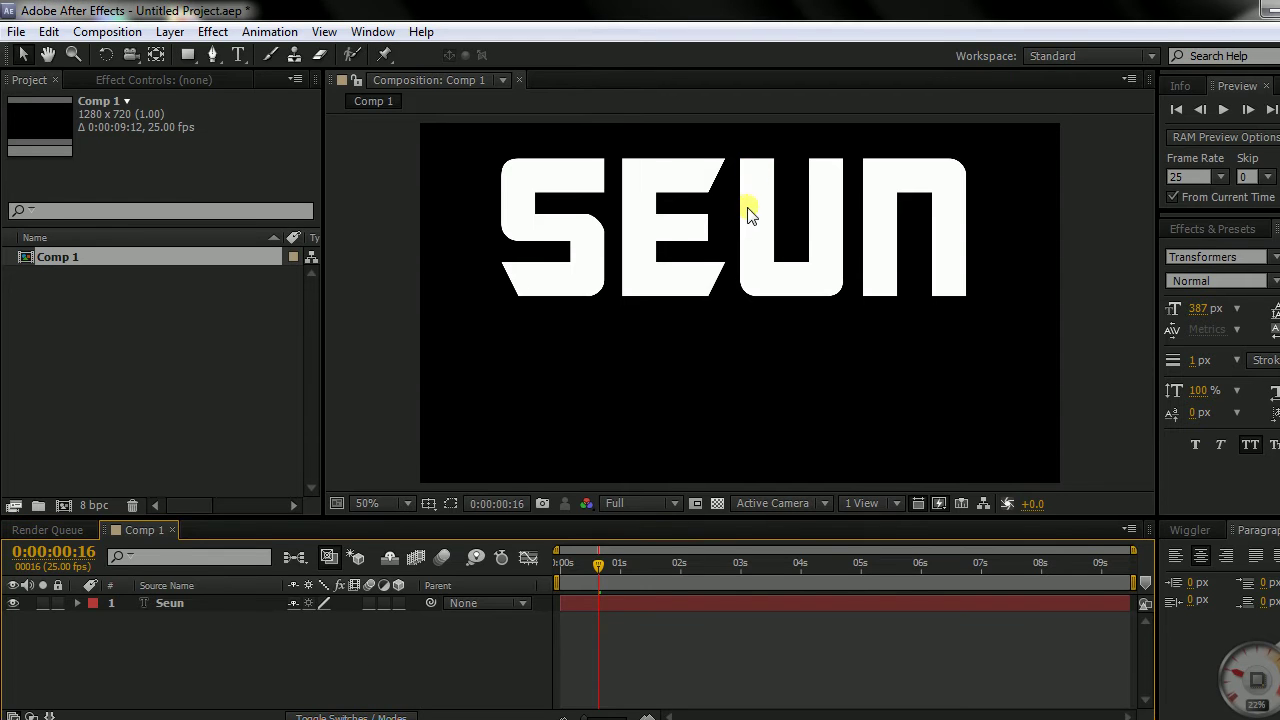
- Lower the SEUN text, delete all five Position and Rotation keyframes, and return to the start
{"action": "left_click_drag", "start_coordinate": [749, 157], "coordinate": [752, 209]}
{"action": "left_click_drag", "start_coordinate": [752, 257], "coordinate": [741, 264]}
{"action": "key", "text": "u"}
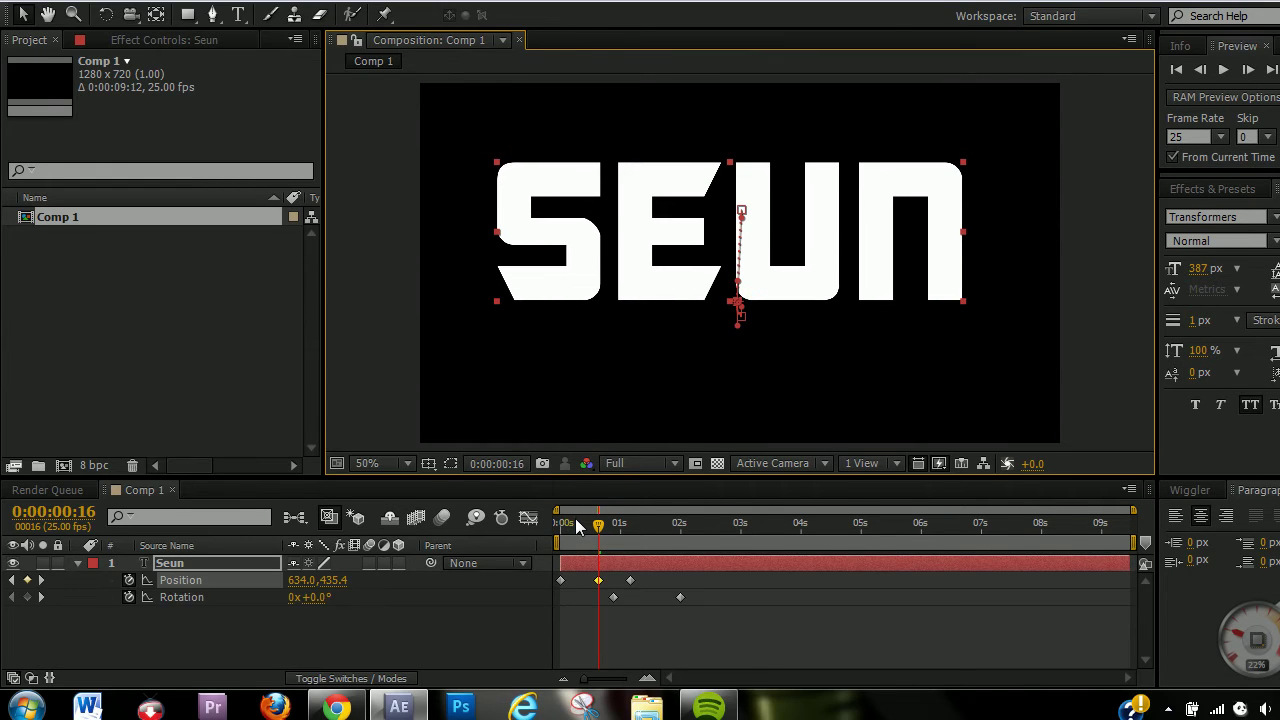
{"action": "left_click_drag", "start_coordinate": [758, 580], "coordinate": [543, 600]}
{"action": "key", "text": "Delete"}
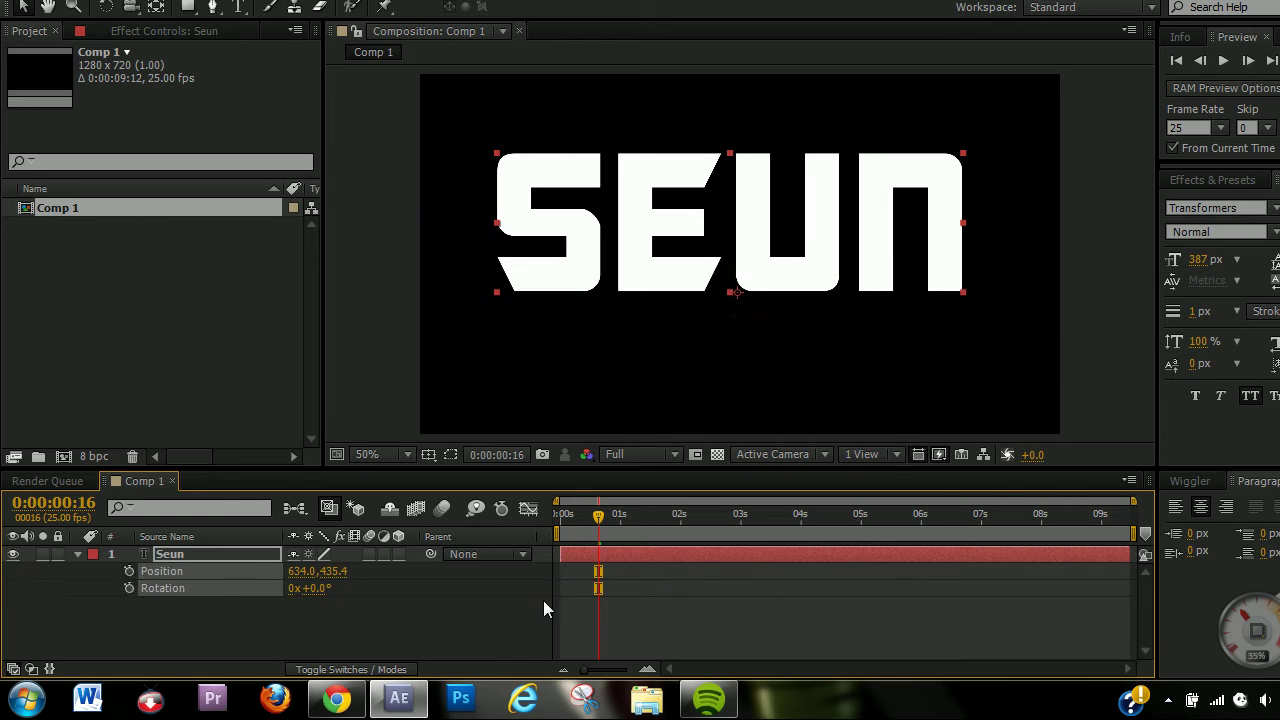
{"action": "left_click", "coordinate": [437, 631]}
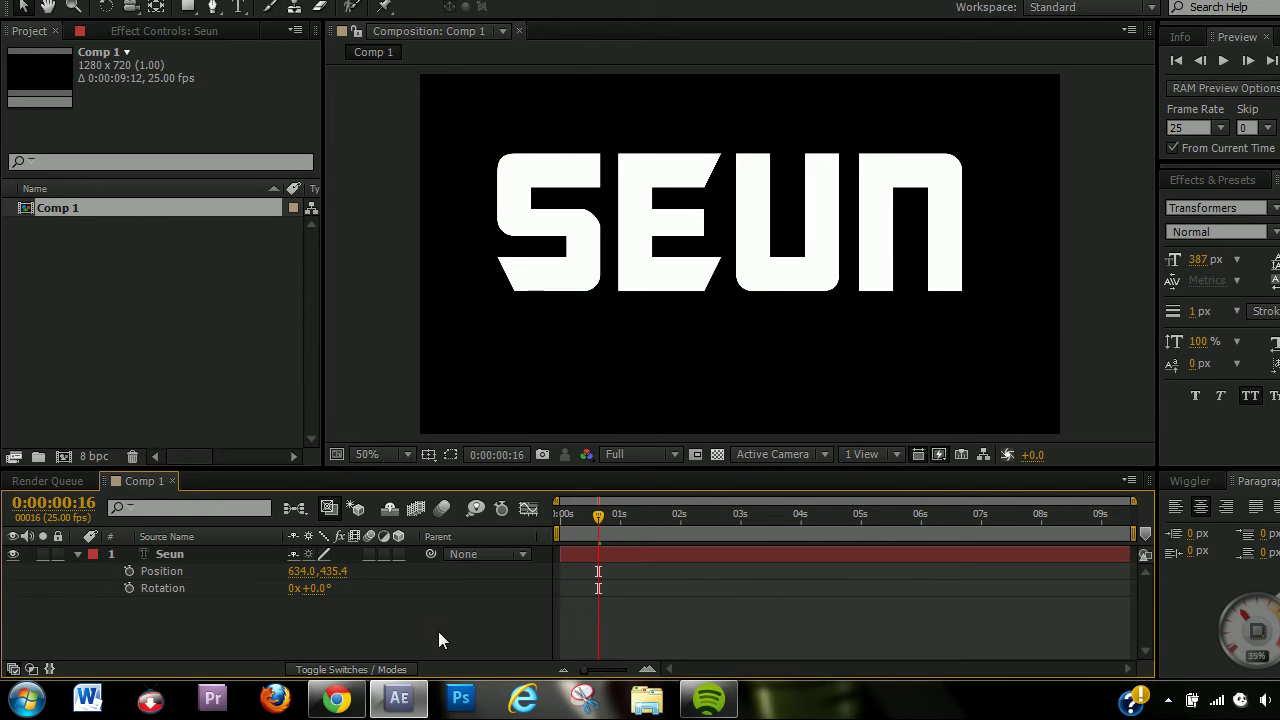
{"action": "left_click_drag", "start_coordinate": [597, 514], "coordinate": [541, 534]}
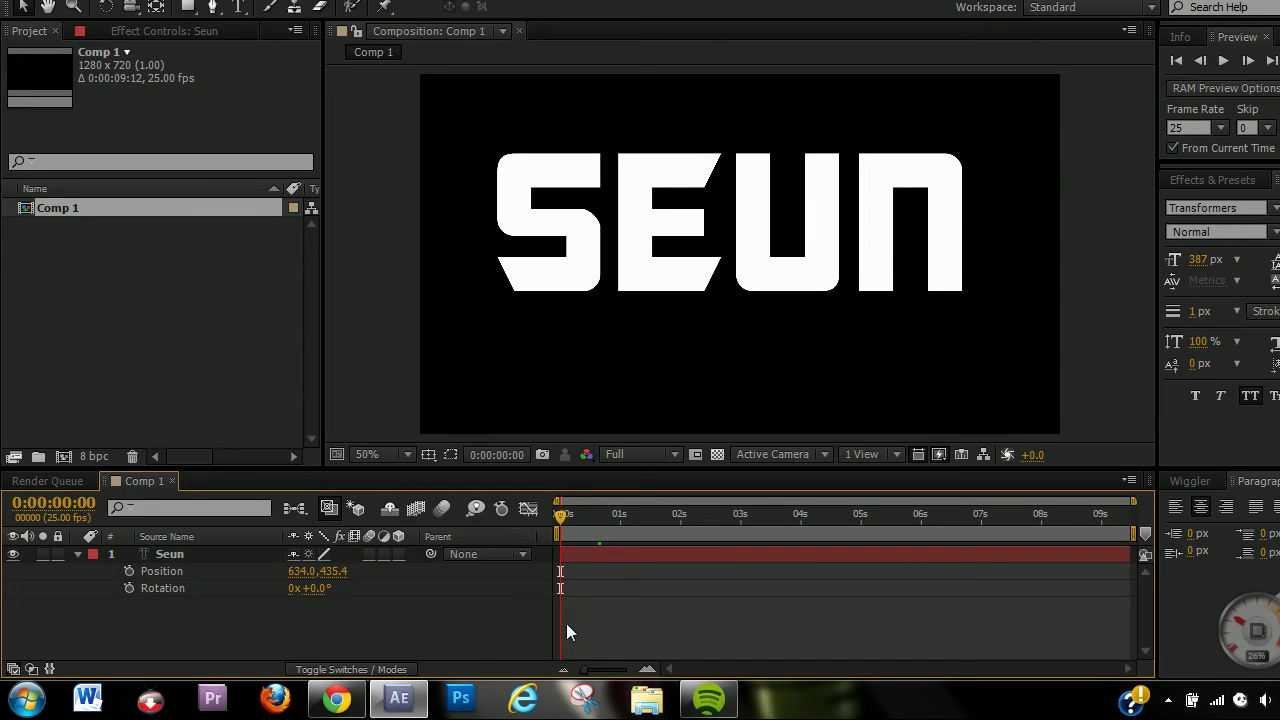
- Enable composition motion blur and move the SEUN text to 656.0, 461.4
{"action": "left_click", "coordinate": [357, 669]}
{"action": "left_click", "coordinate": [357, 669]}
{"action": "left_click", "coordinate": [357, 669]}
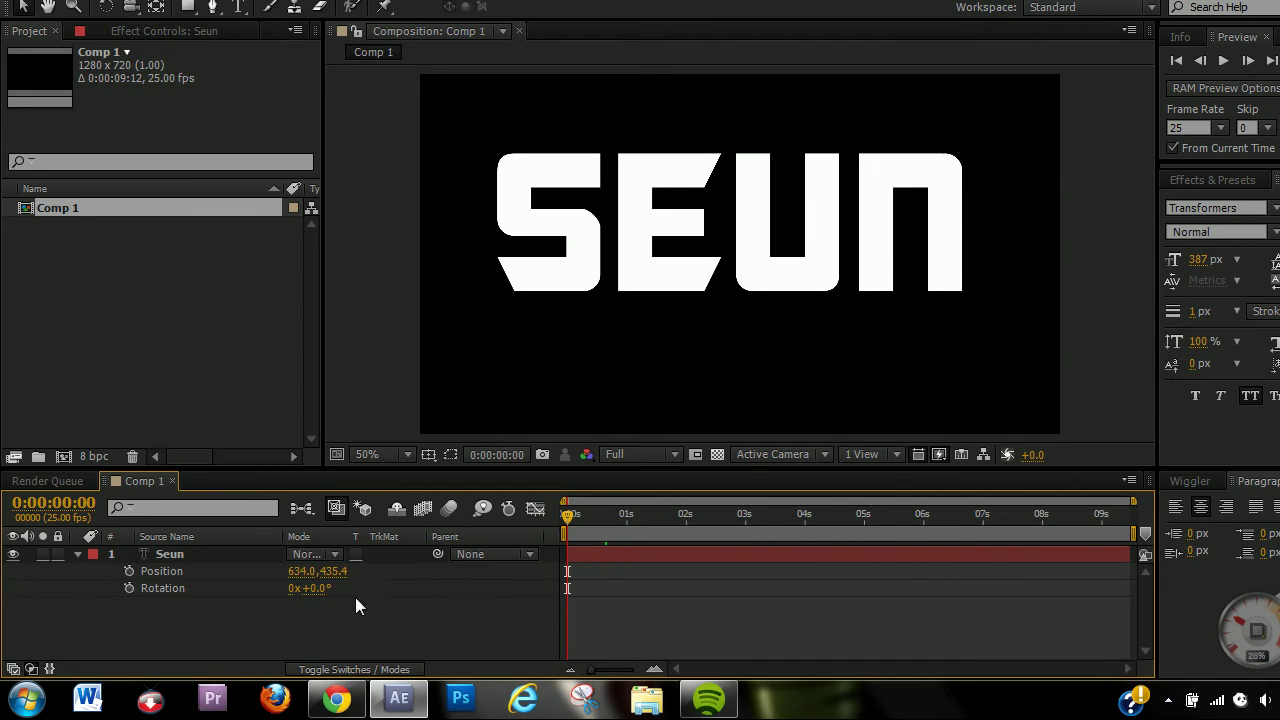
{"action": "left_click", "coordinate": [343, 669]}
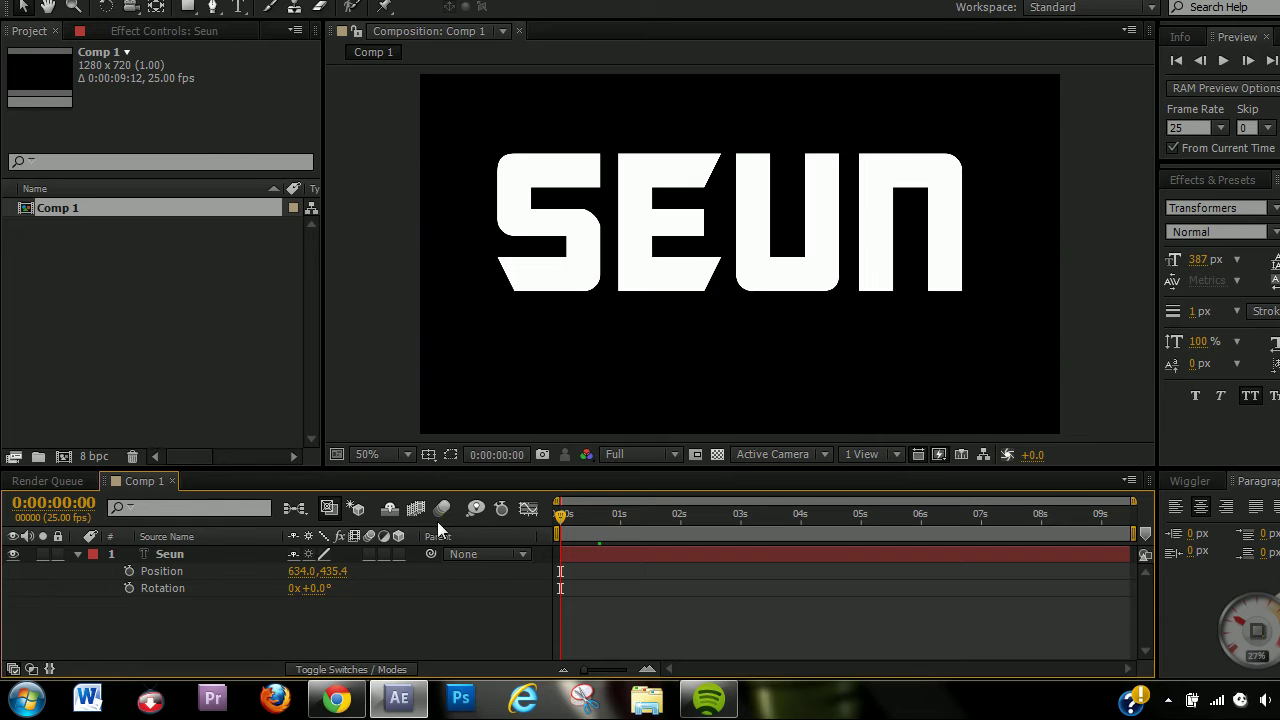
{"action": "left_click", "coordinate": [334, 671]}
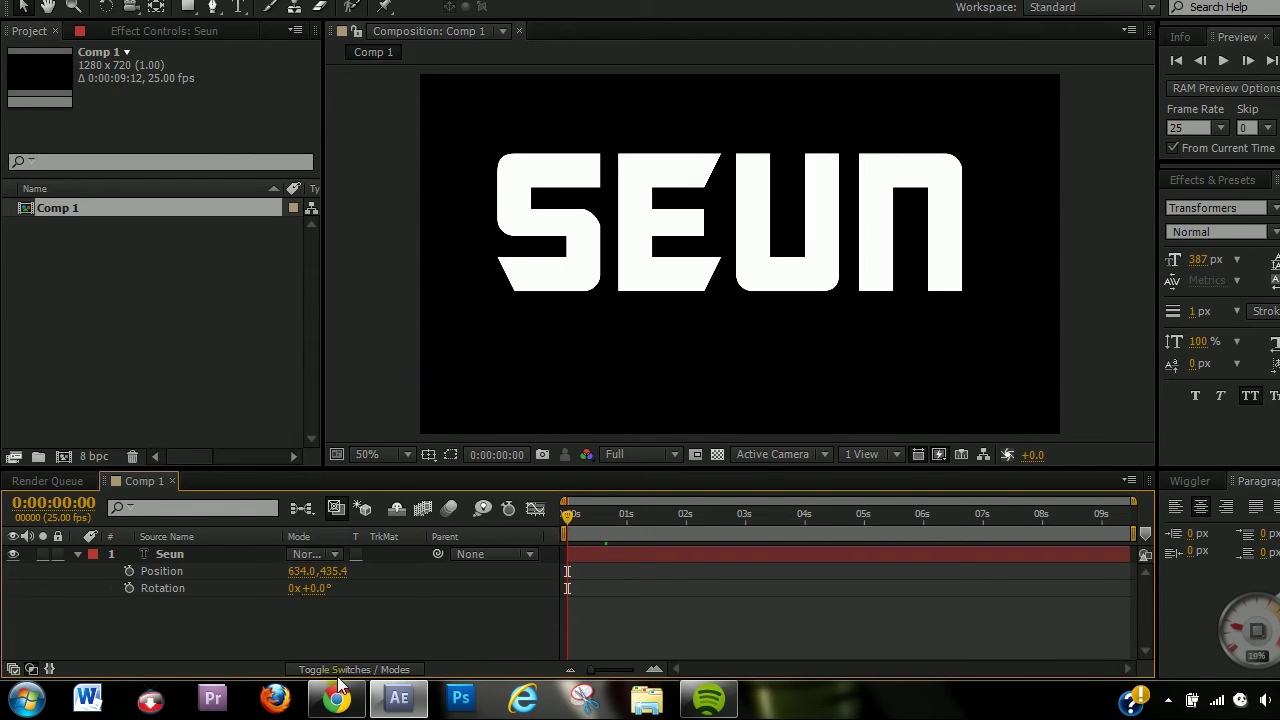
{"action": "left_click", "coordinate": [334, 671]}
{"action": "left_click", "coordinate": [350, 669]}
{"action": "left_click", "coordinate": [350, 669]}
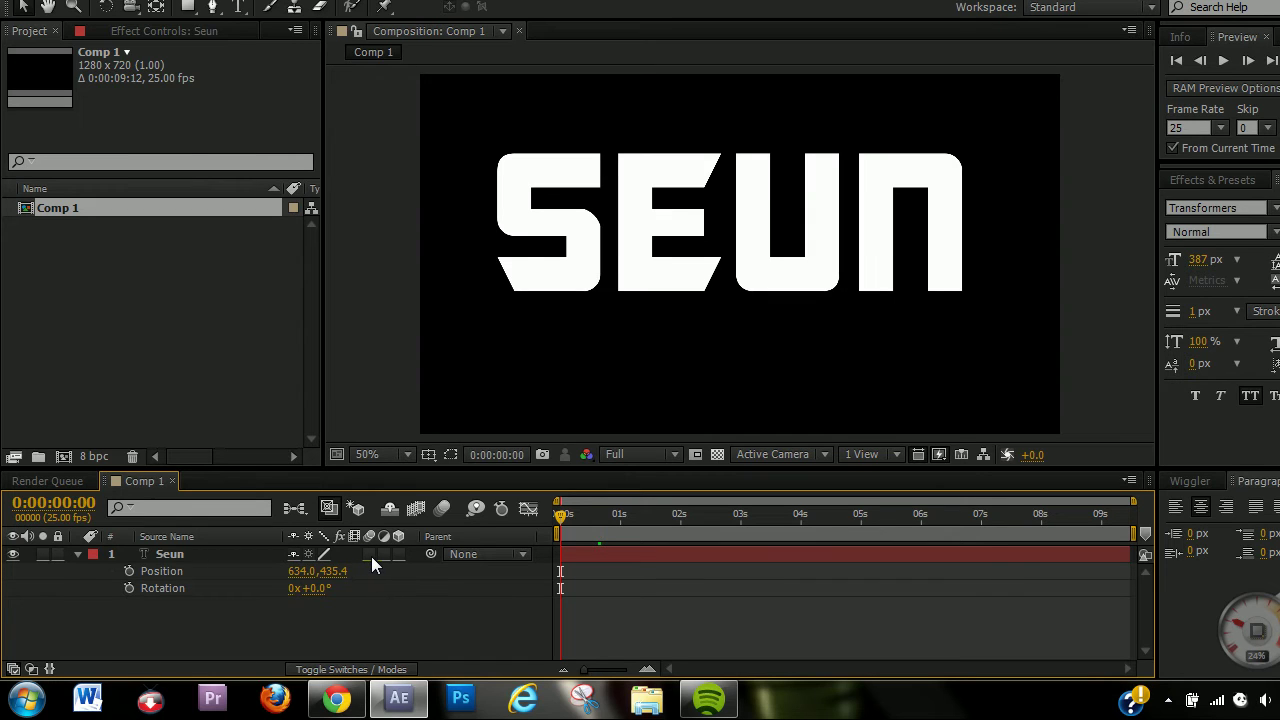
{"action": "left_click", "coordinate": [441, 513]}
{"action": "left_click_drag", "start_coordinate": [663, 277], "coordinate": [682, 291]}
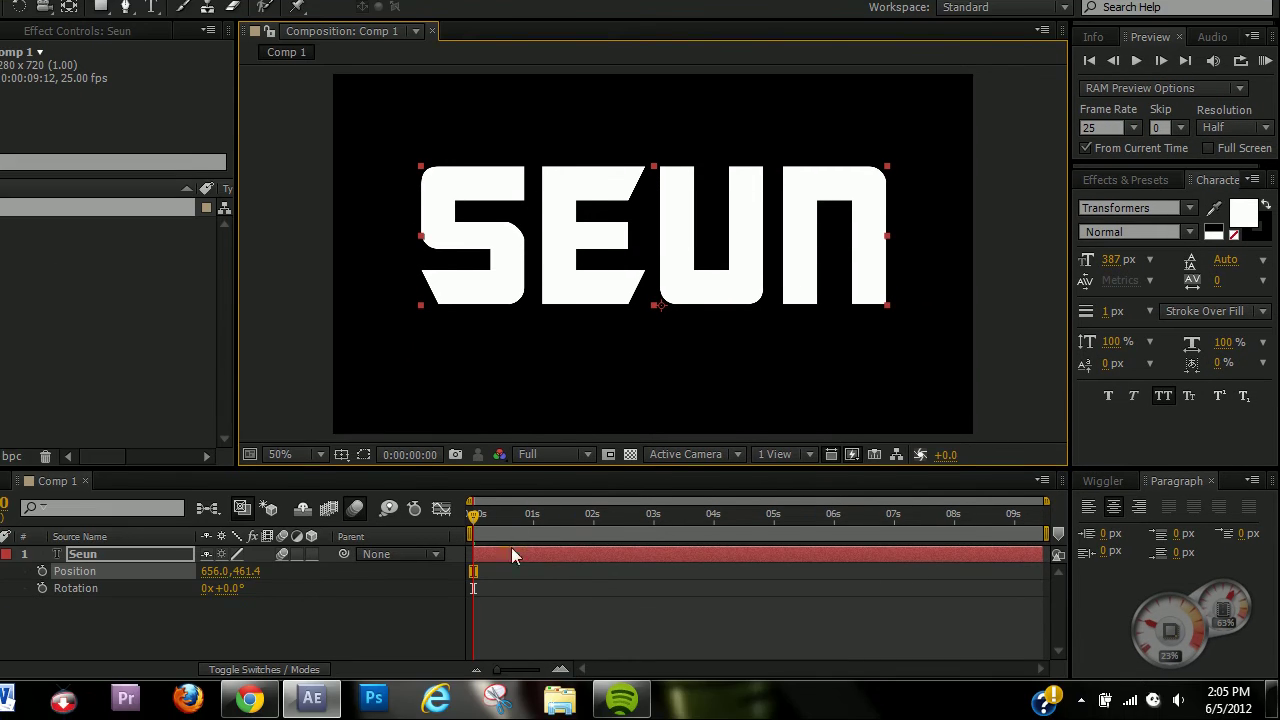
{"action": "left_click", "coordinate": [500, 646]}
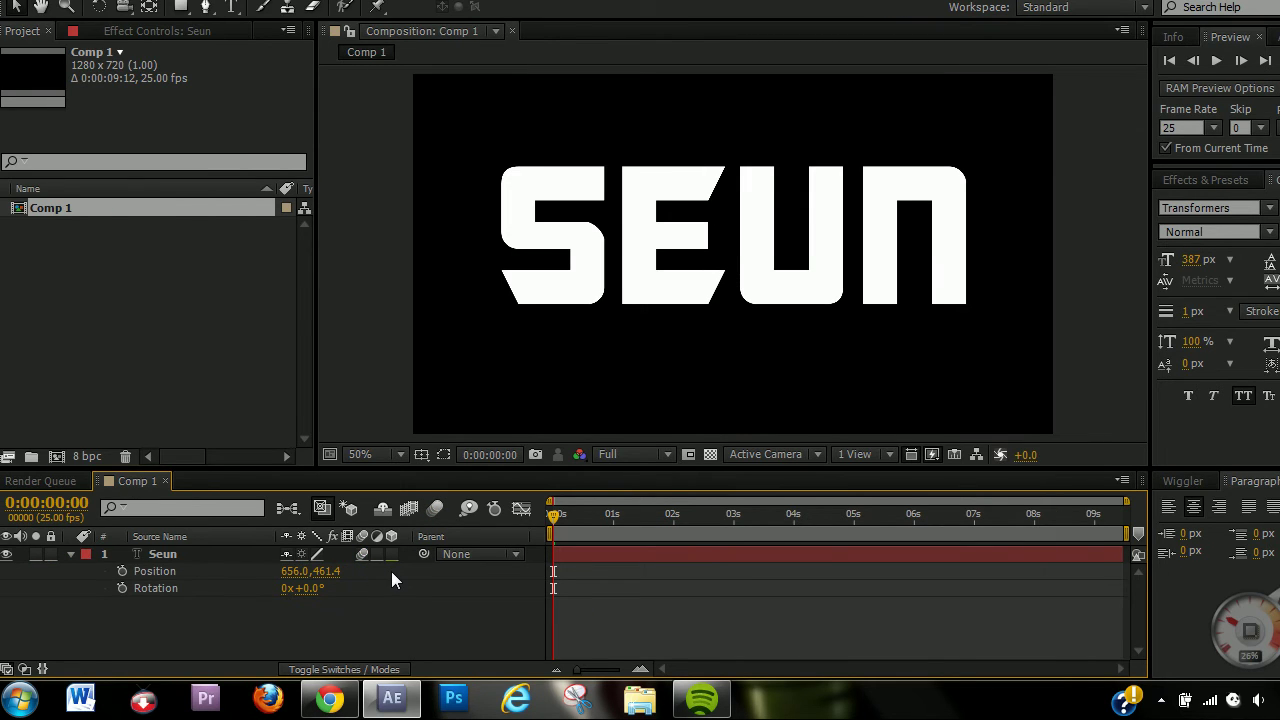
- Turn on motion blur and shift the SEUN text slightly right
{"action": "left_click", "coordinate": [434, 509]}
{"action": "left_click", "coordinate": [575, 557]}
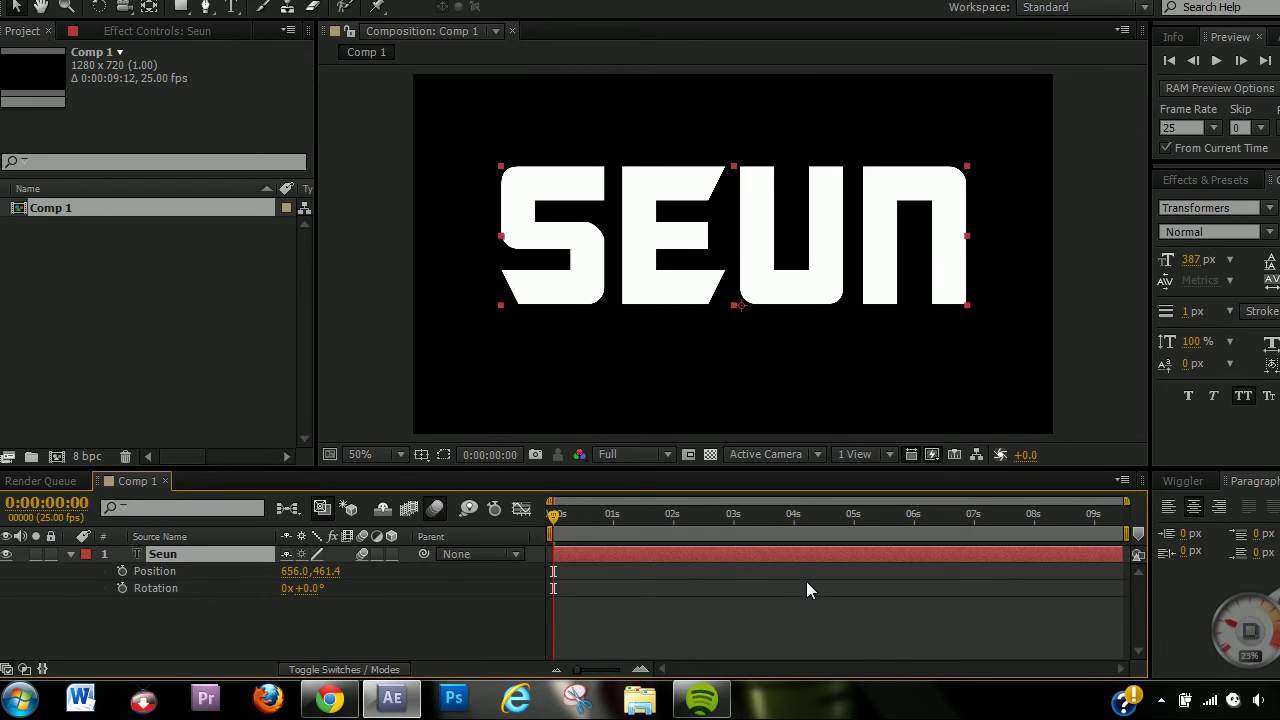
{"action": "left_click_drag", "start_coordinate": [658, 295], "coordinate": [677, 298]}
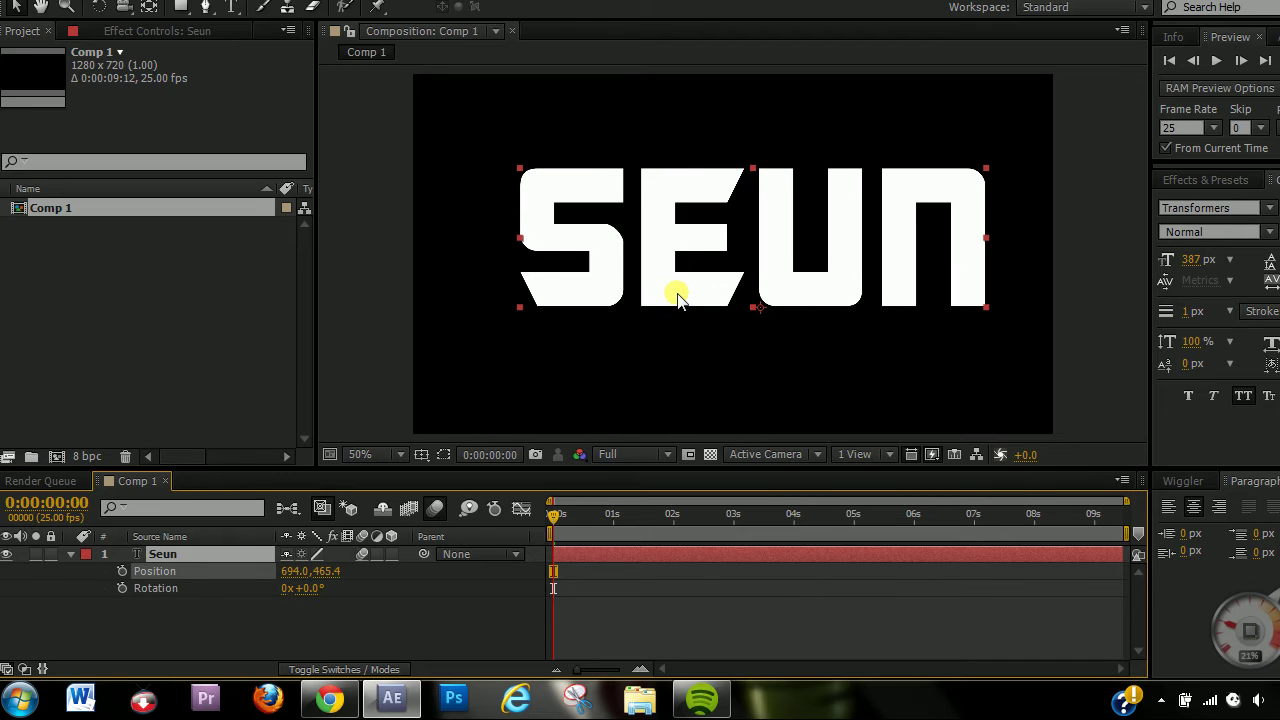
{"action": "left_click", "coordinate": [446, 622]}
- Add a Position keyframe raising the text to the top edge, then move that keyframe to about frame 7
{"action": "left_click", "coordinate": [641, 669]}
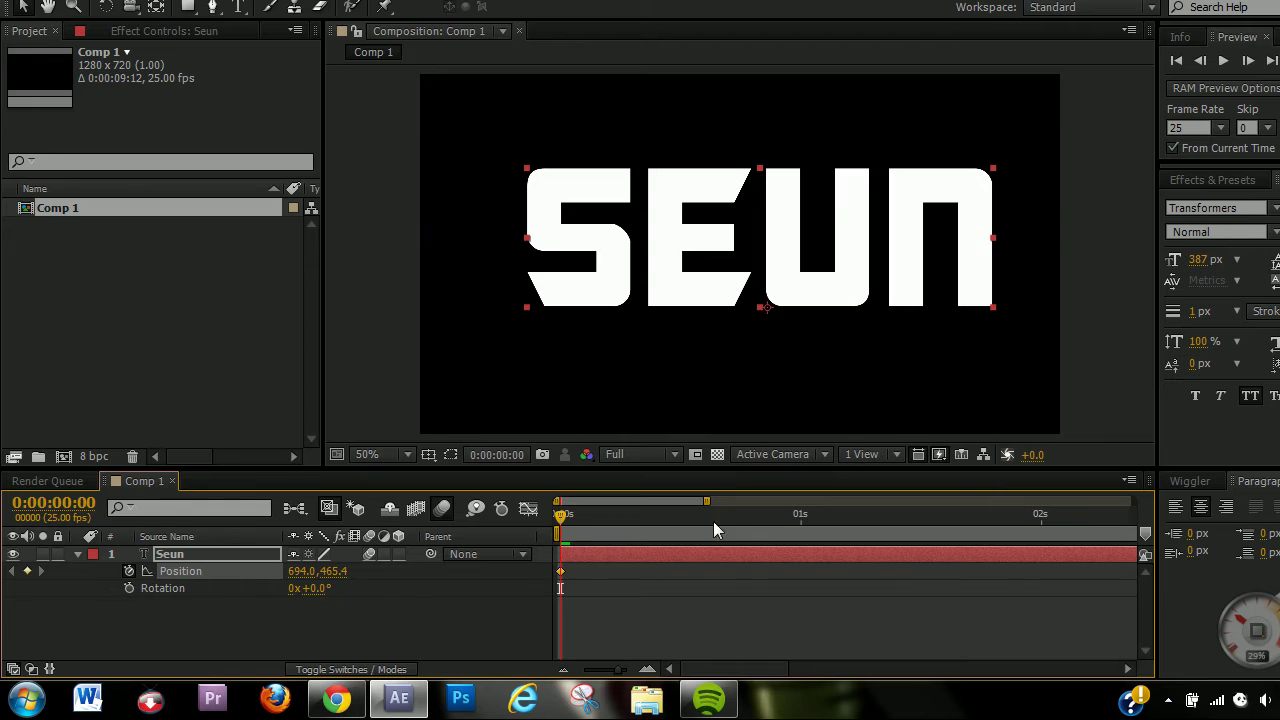
{"action": "left_click", "coordinate": [743, 514]}
{"action": "left_click", "coordinate": [13, 572]}
{"action": "left_click", "coordinate": [714, 515]}
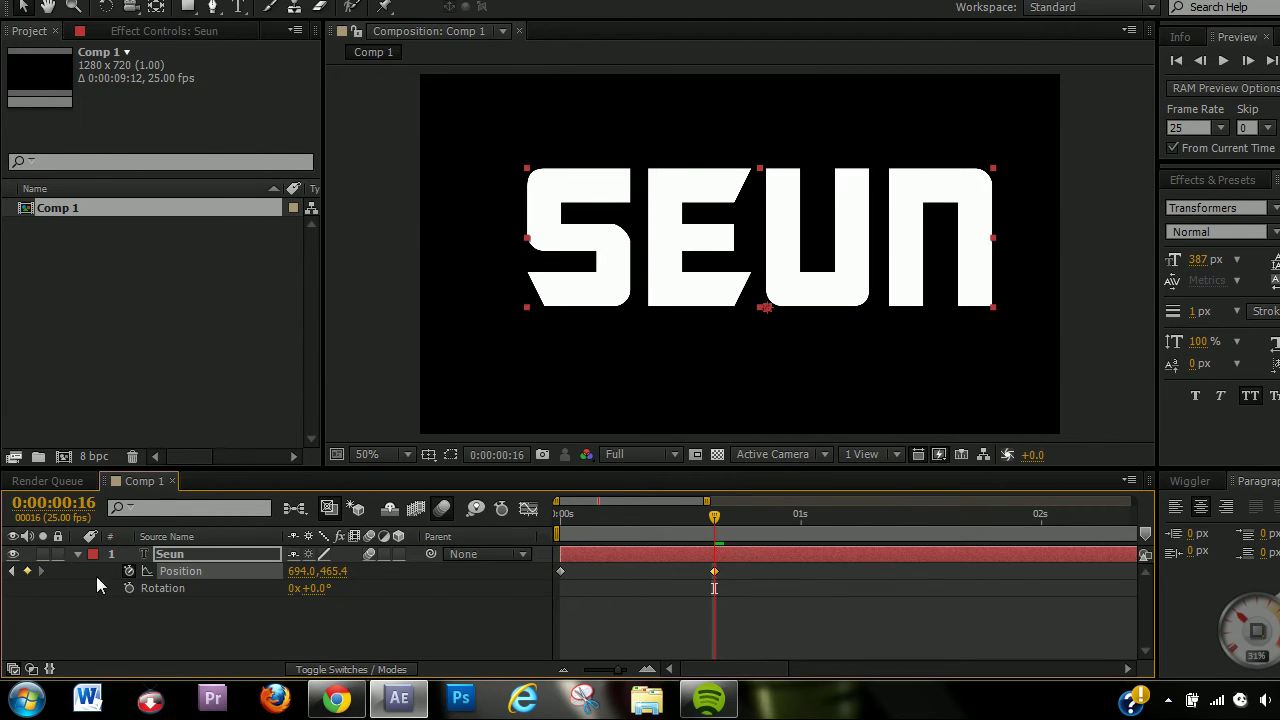
{"action": "left_click_drag", "start_coordinate": [306, 571], "coordinate": [257, 508]}
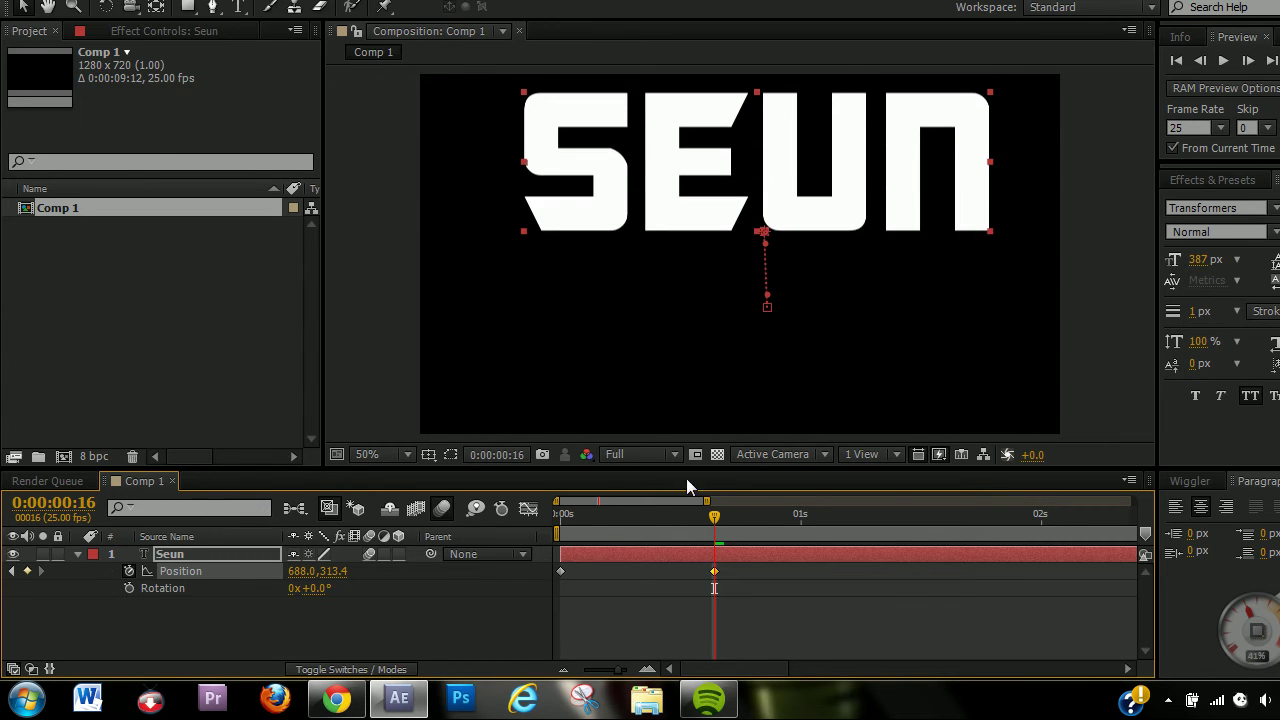
{"action": "left_click_drag", "start_coordinate": [598, 515], "coordinate": [713, 530]}
{"action": "left_click", "coordinate": [715, 573]}
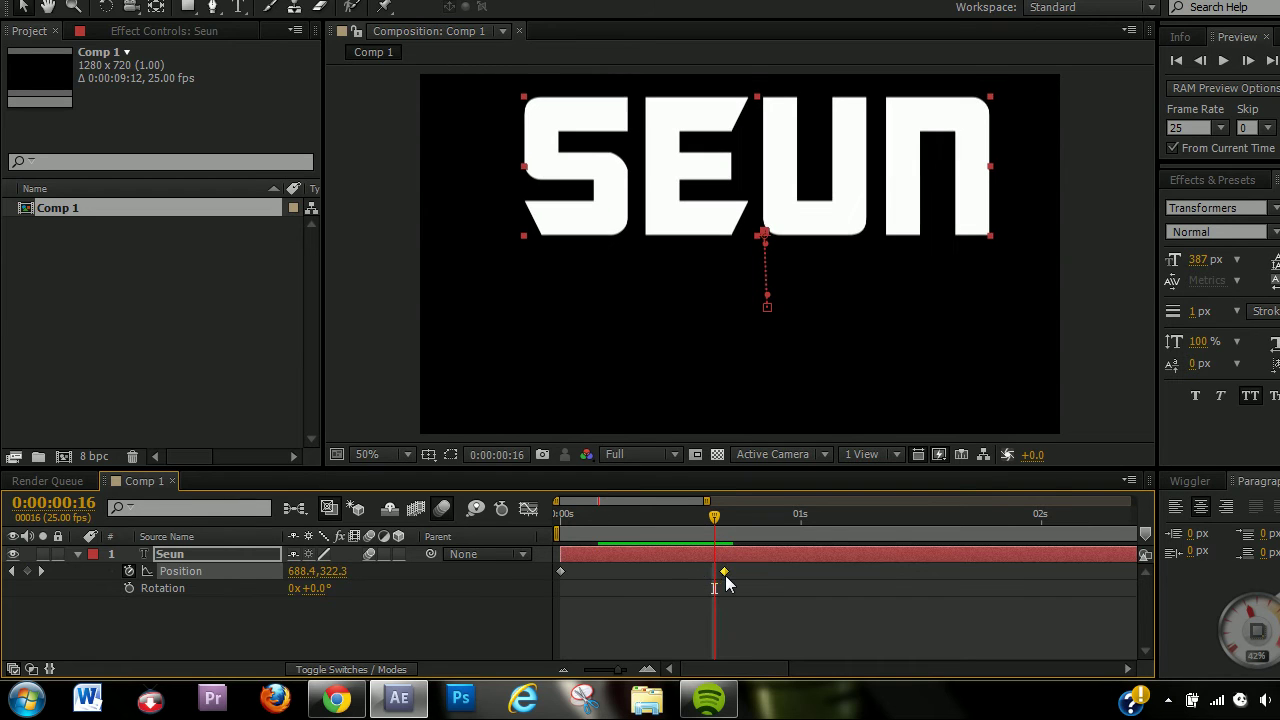
{"action": "left_click_drag", "start_coordinate": [333, 571], "coordinate": [98, 517]}
{"action": "left_click_drag", "start_coordinate": [714, 571], "coordinate": [594, 527]}
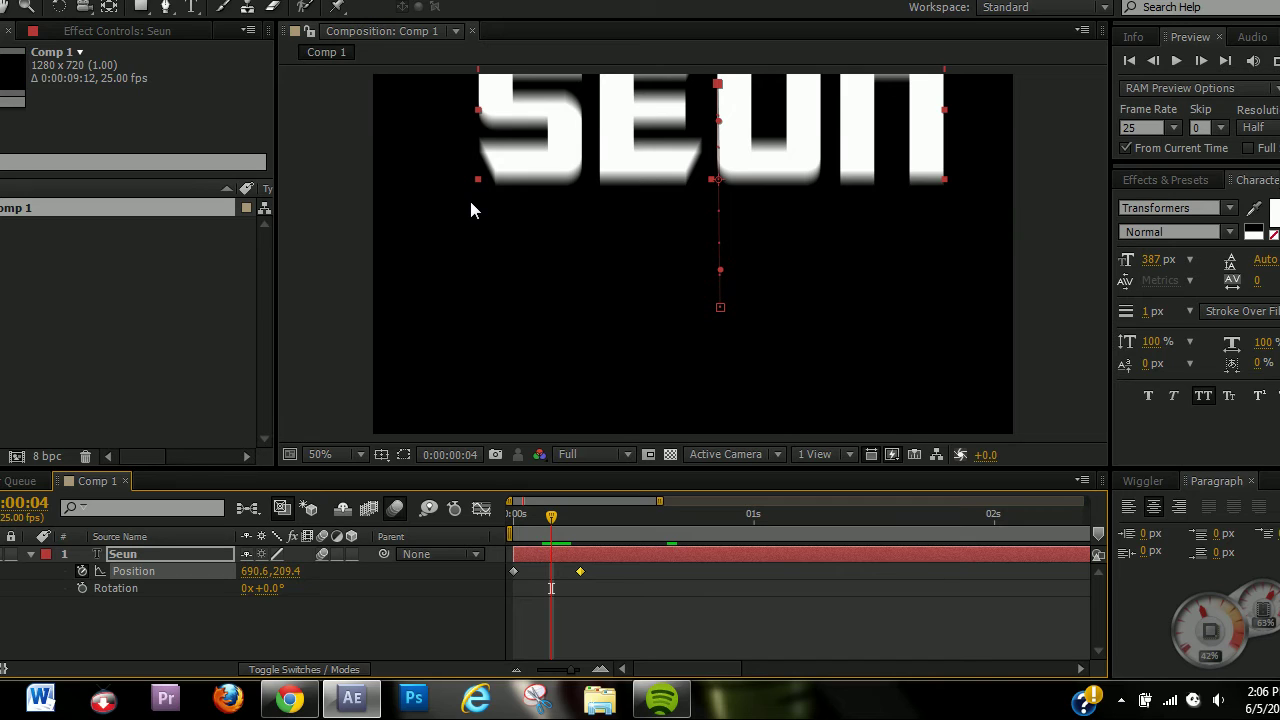
{"action": "left_click_drag", "start_coordinate": [556, 522], "coordinate": [535, 532]}
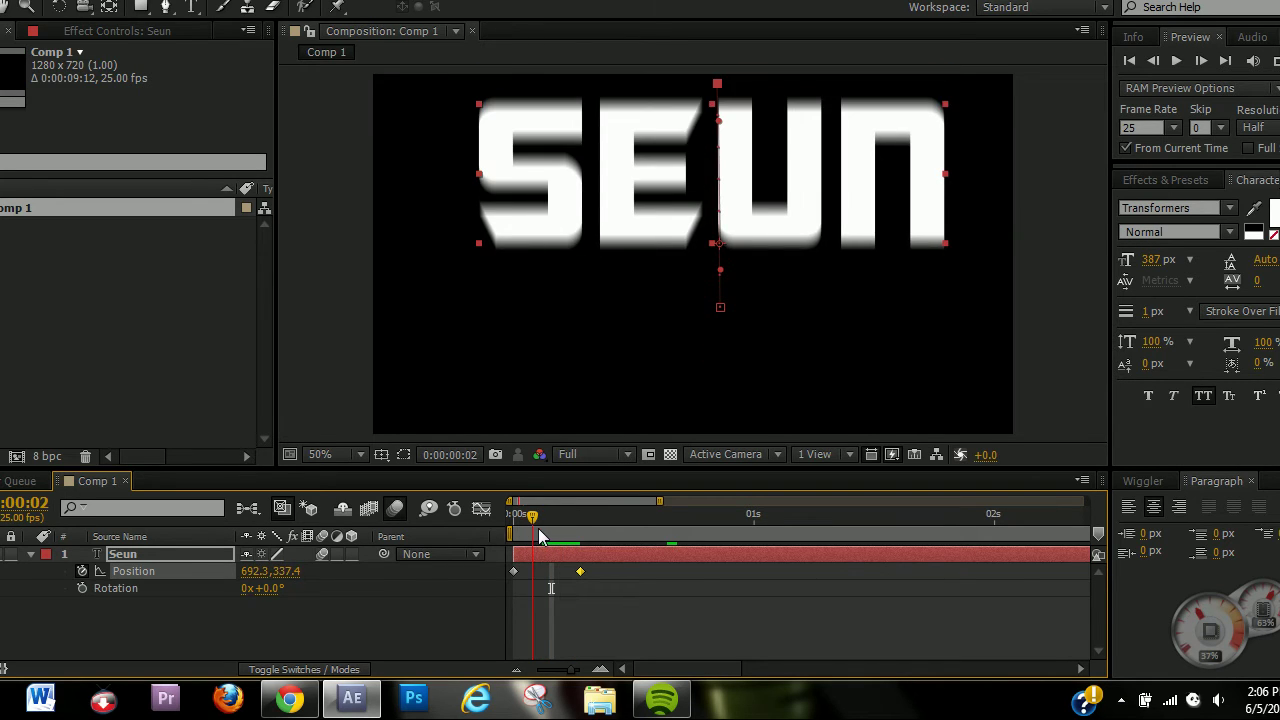
{"action": "left_click", "coordinate": [396, 510]}
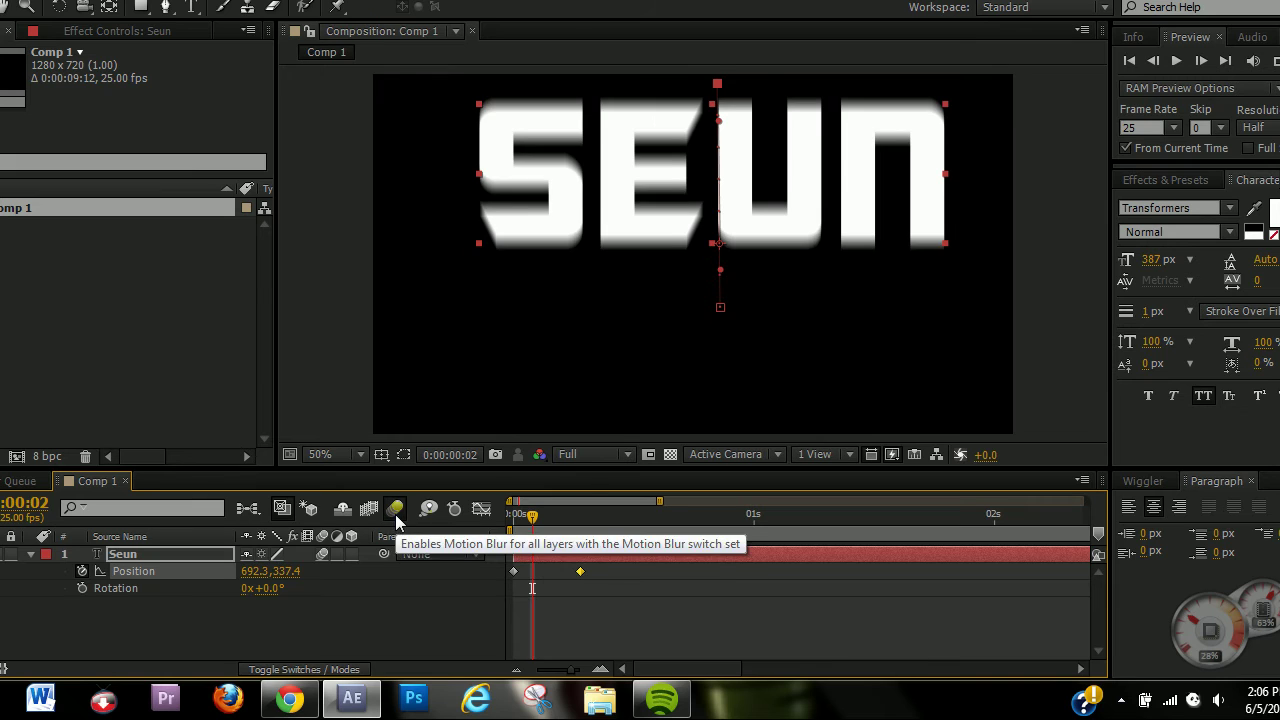
{"action": "mouse_move", "coordinate": [530, 541]}
{"action": "left_mouse_down"}
{"action": "mouse_move", "coordinate": [560, 533]}
{"action": "mouse_move", "coordinate": [537, 548]}
{"action": "left_mouse_up"}
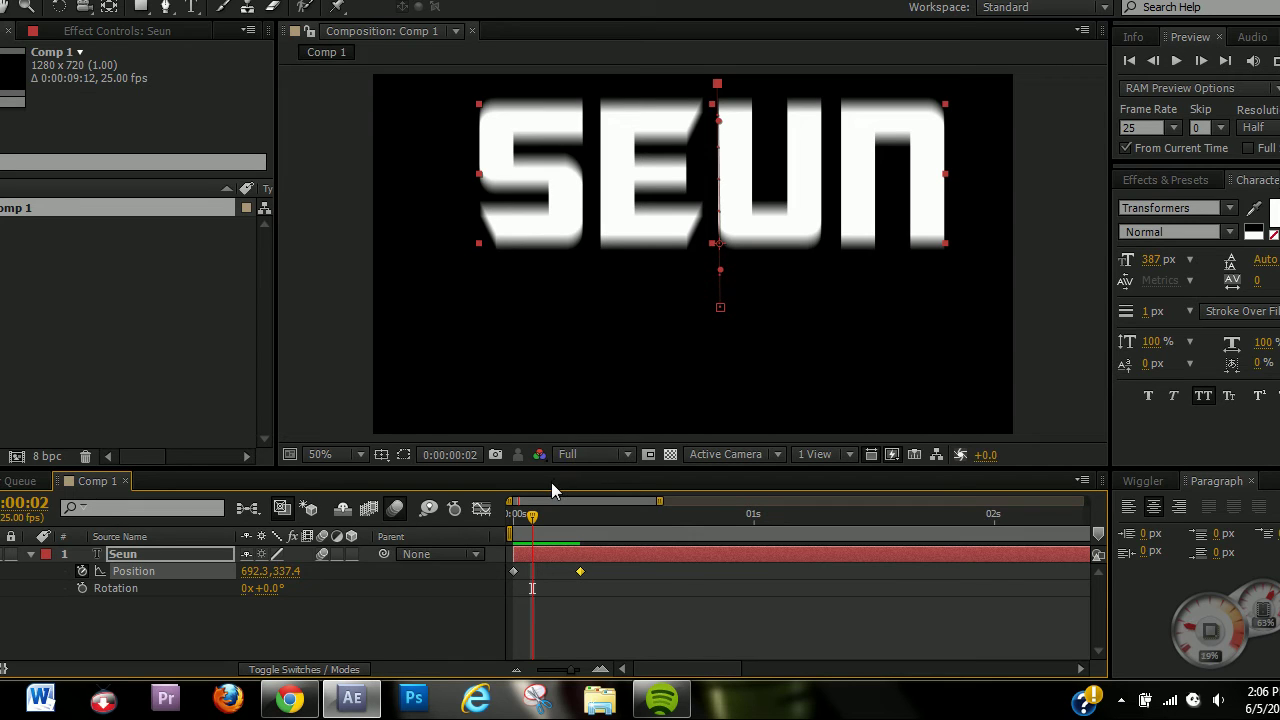
{"action": "left_click", "coordinate": [414, 604]}
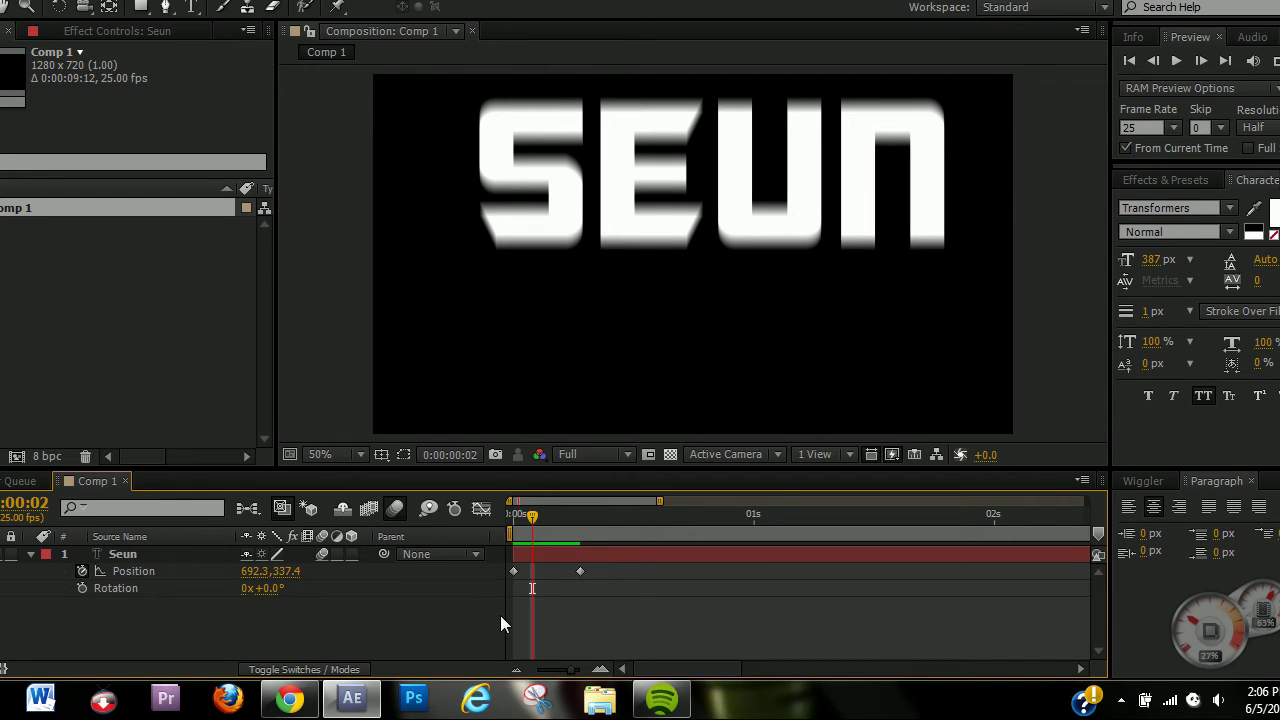
{"action": "left_click", "coordinate": [125, 555]}
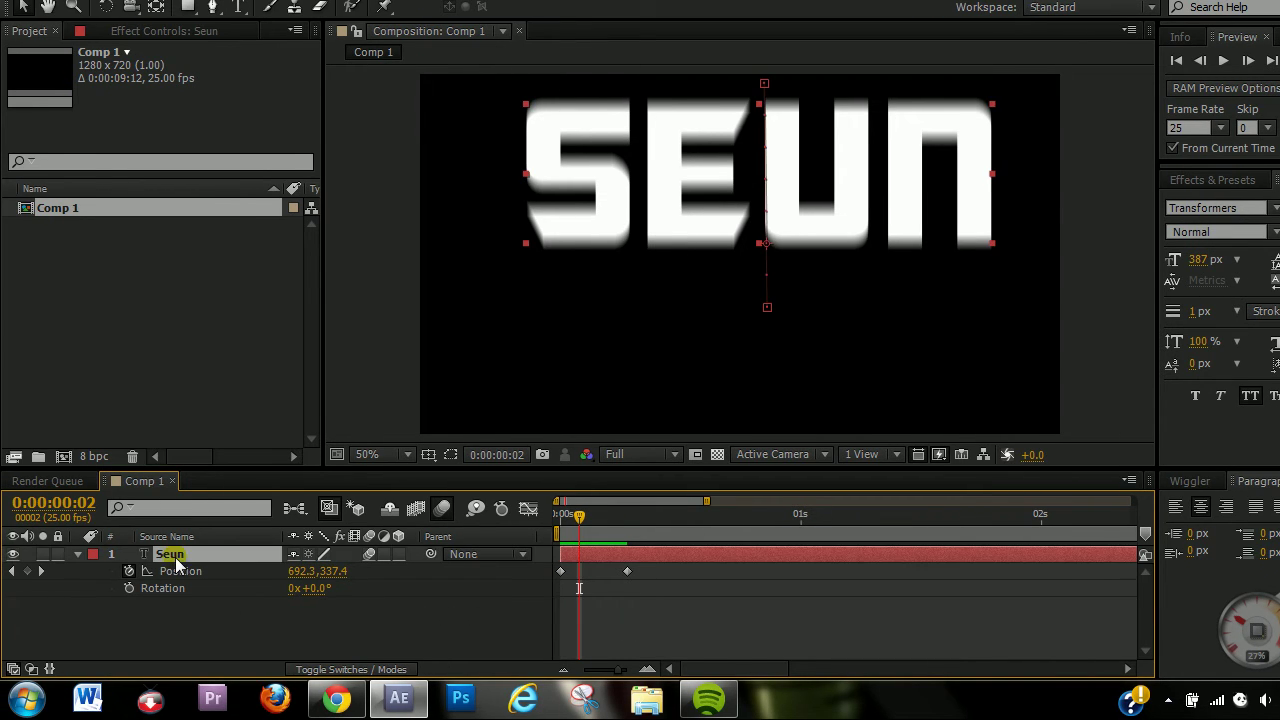
{"action": "left_click", "coordinate": [383, 616]}
- Import the yellow sticky-note PNG and drag it into Comp 1 above the SEUN text
{"action": "left_click", "coordinate": [16, 31]}
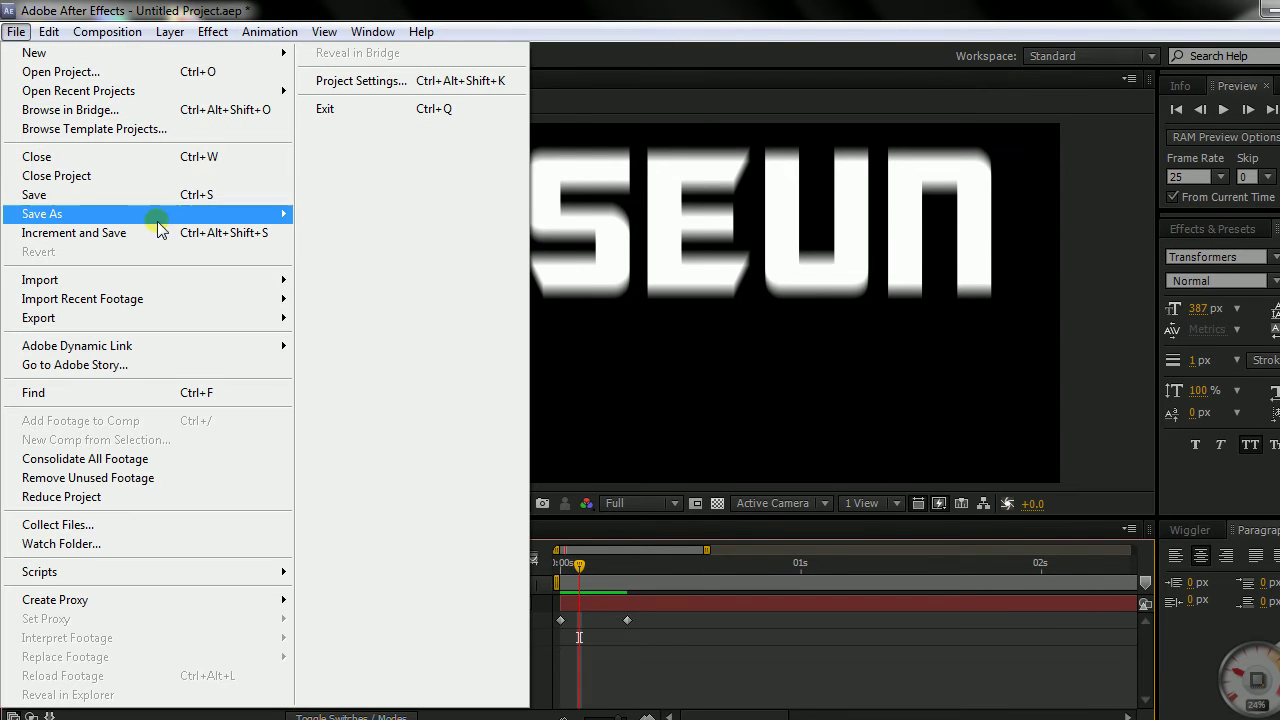
{"action": "mouse_move", "coordinate": [150, 279]}
{"action": "left_click", "coordinate": [336, 283]}
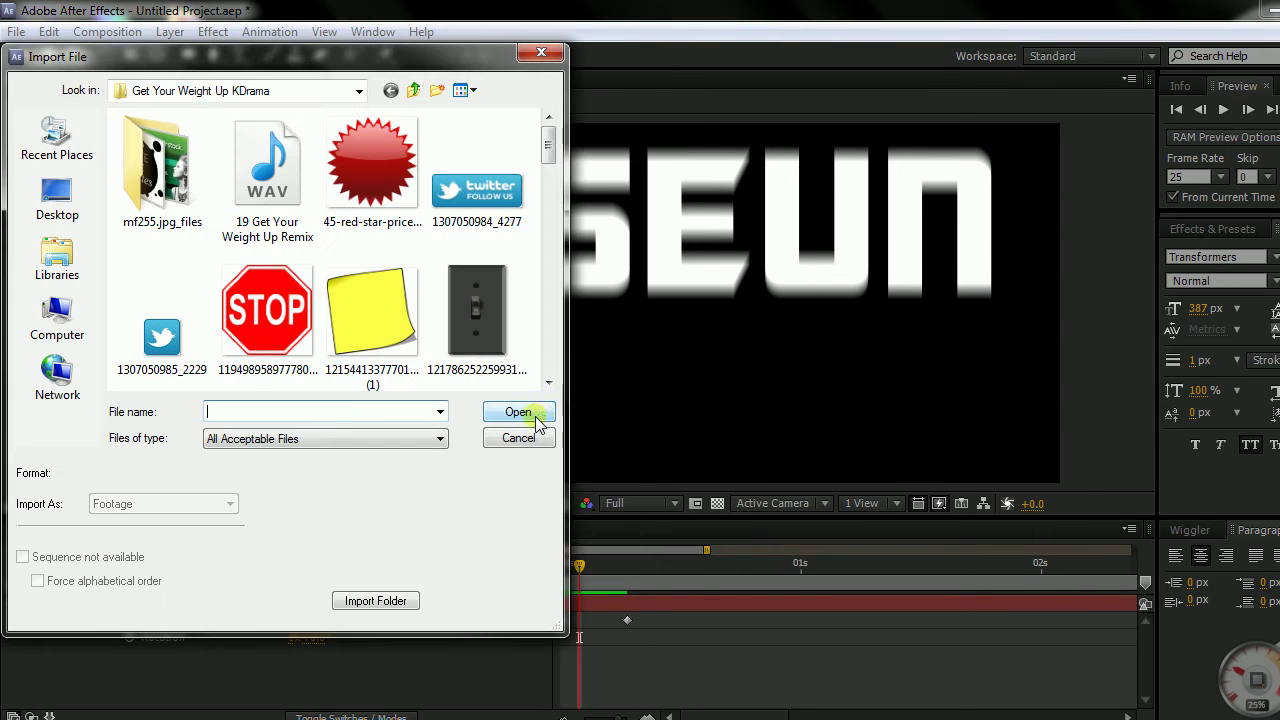
{"action": "double_click", "coordinate": [340, 330]}
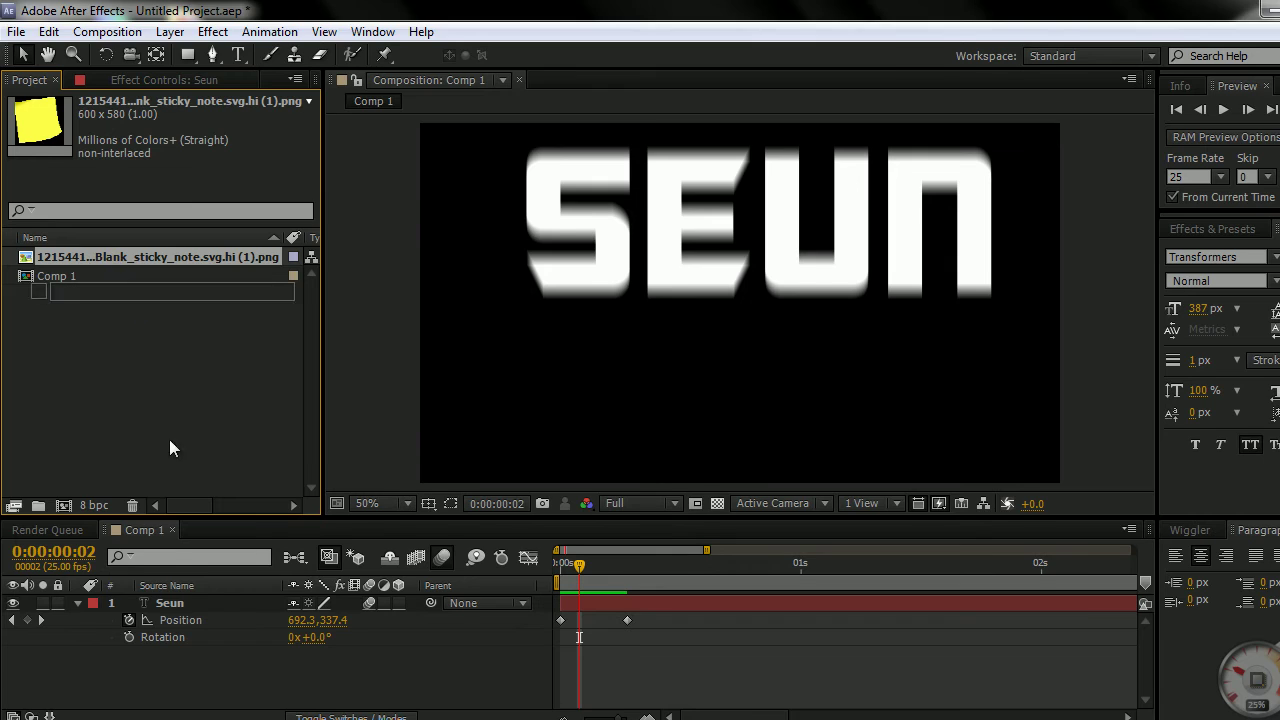
{"action": "left_click_drag", "start_coordinate": [169, 439], "coordinate": [218, 600]}
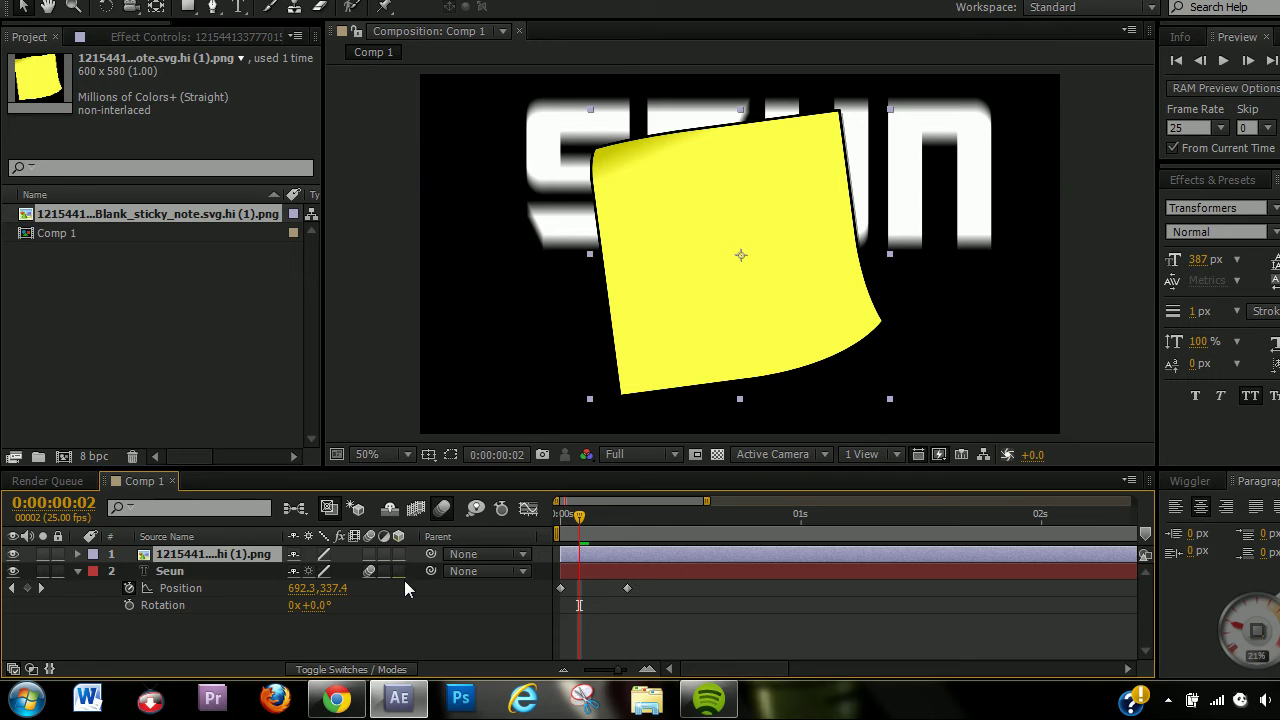
- Make the Seun layer 3D and reveal its Position keyframes
{"action": "left_click", "coordinate": [404, 625]}
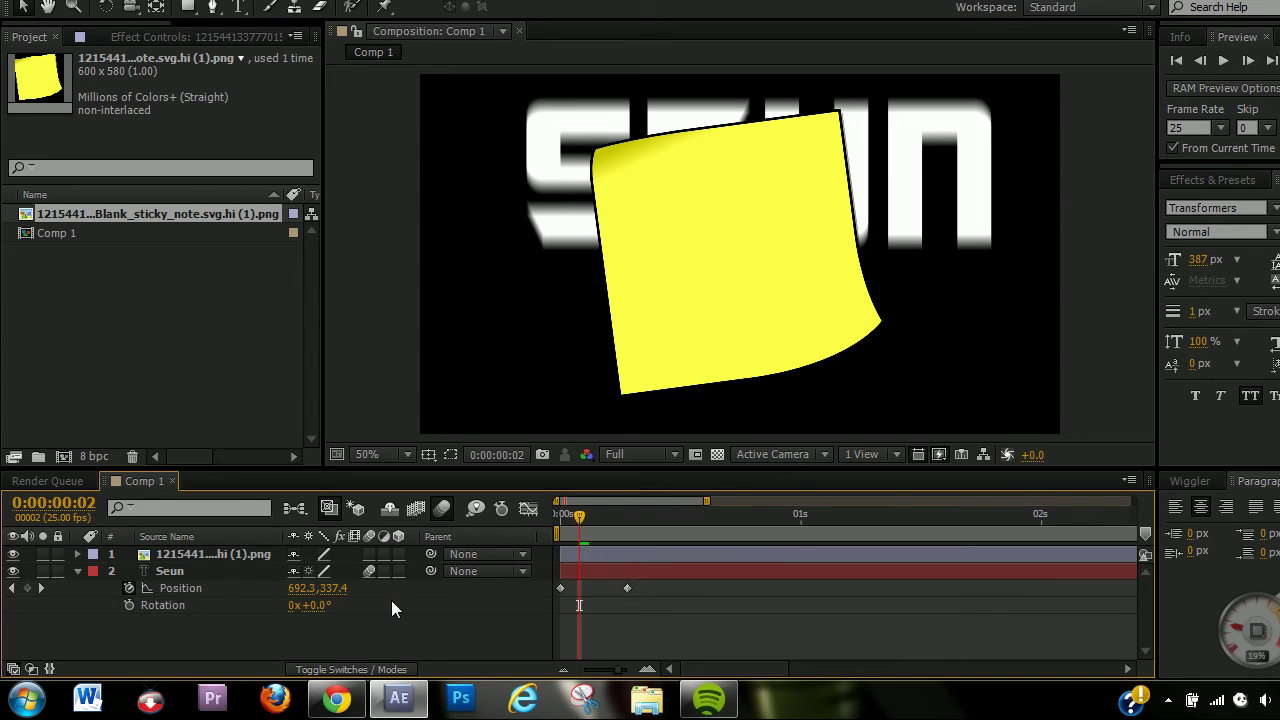
{"action": "left_click", "coordinate": [398, 567]}
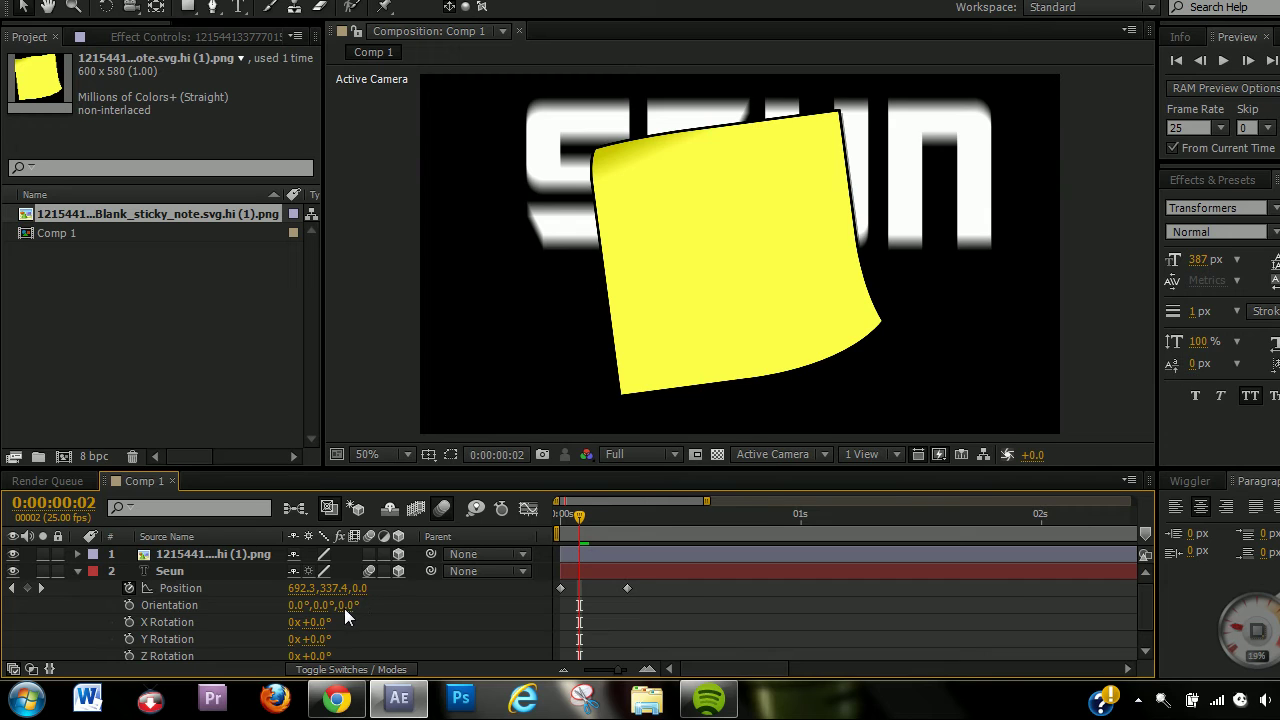
{"action": "left_click", "coordinate": [188, 571]}
{"action": "key", "text": "r"}
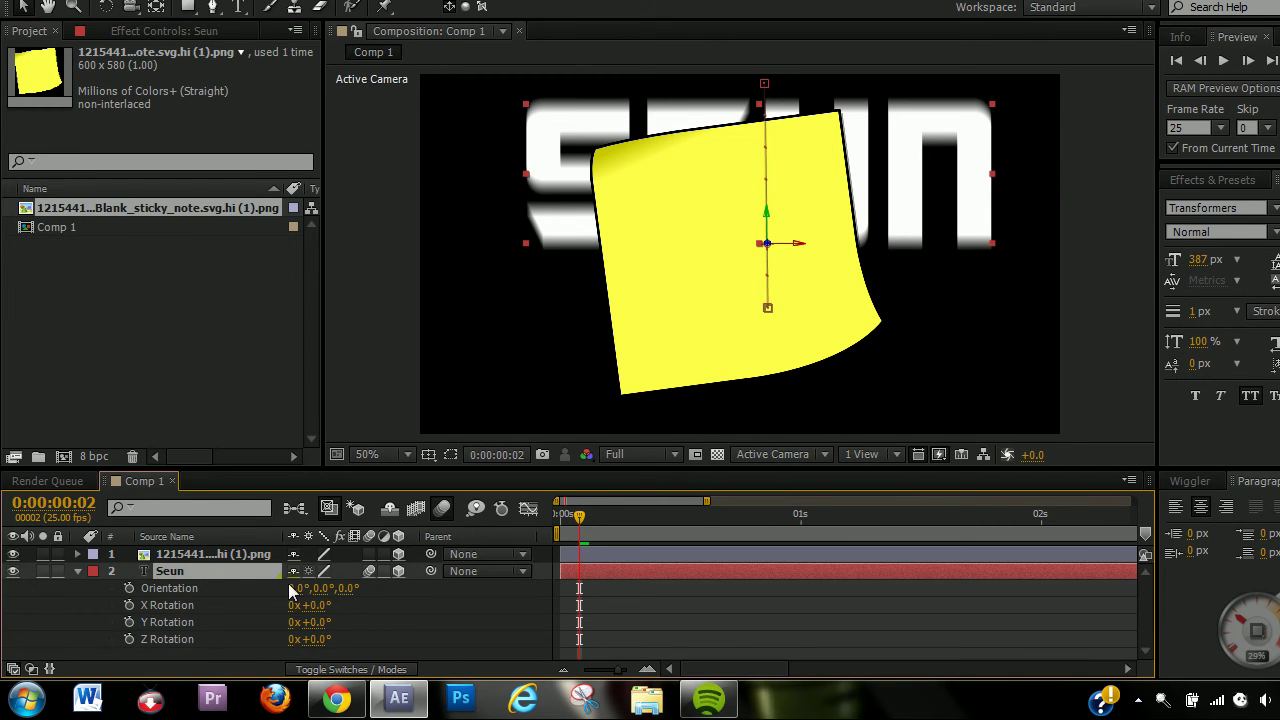
{"action": "key", "text": "t"}
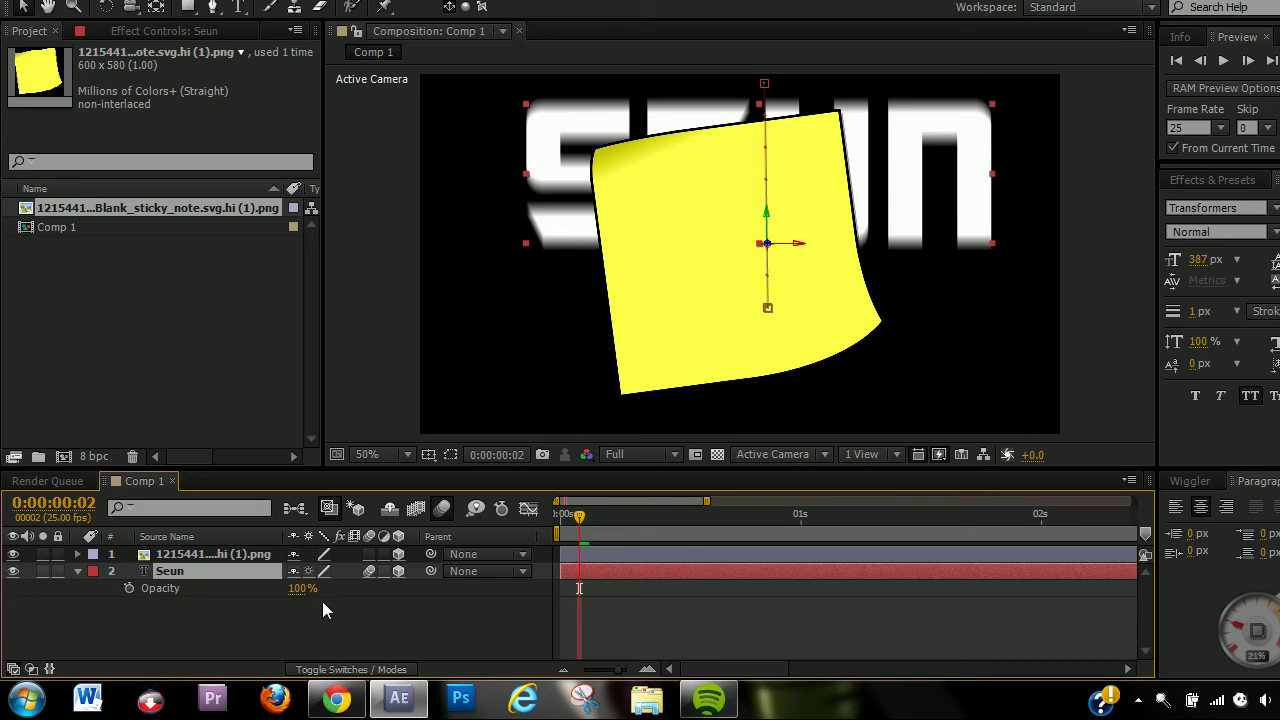
{"action": "key", "text": "s"}
{"action": "key", "text": "p"}
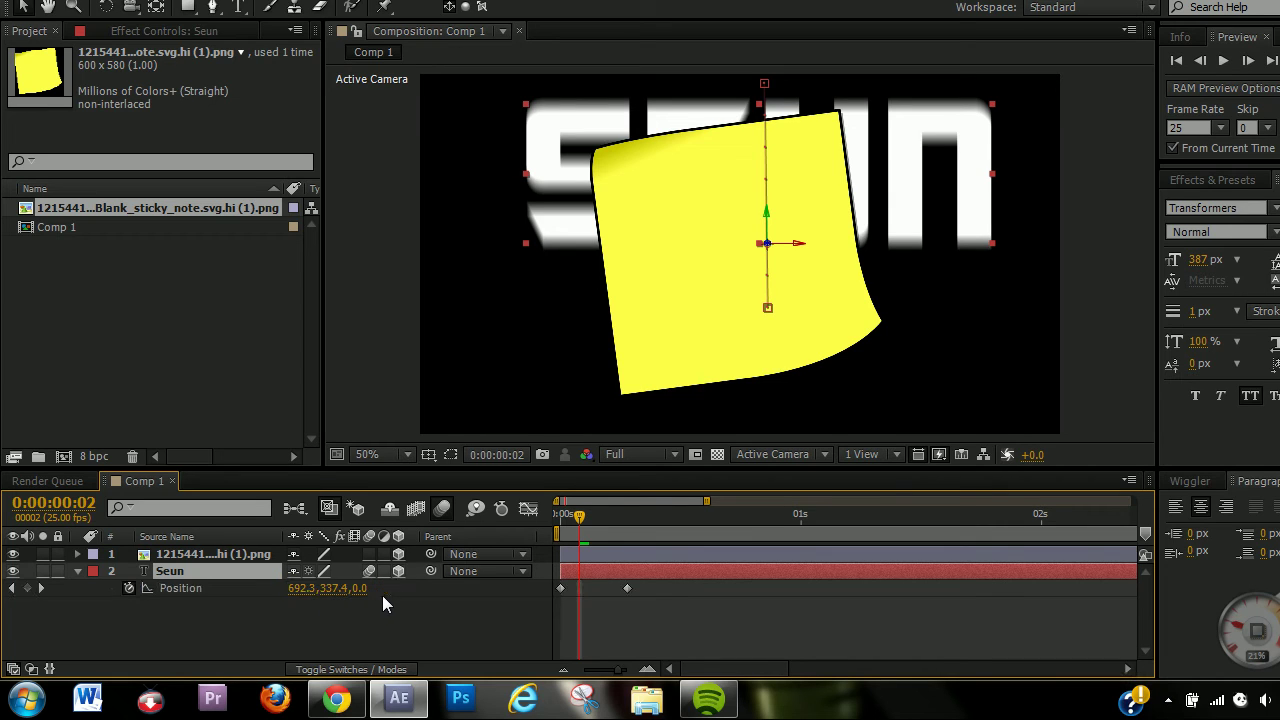
- Delete the sticky-note PNG layer from Comp 1, leaving the Seun text selected
{"action": "left_click", "coordinate": [603, 611]}
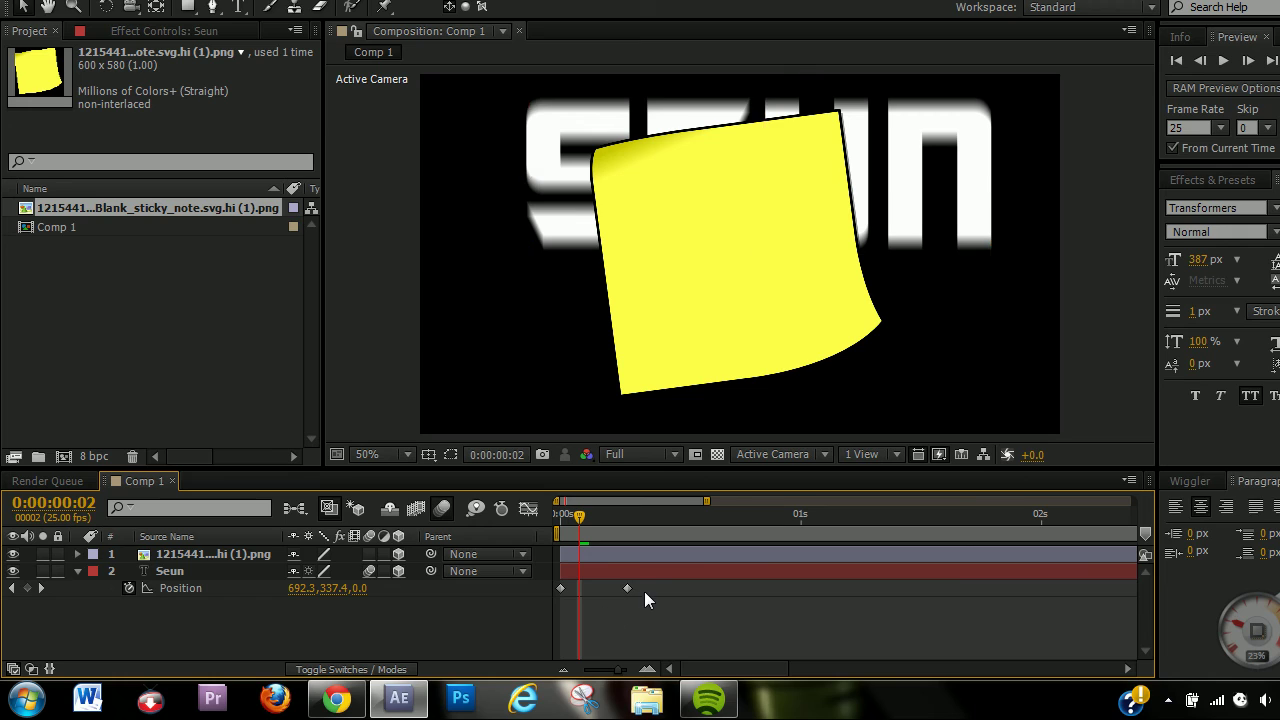
{"action": "left_click", "coordinate": [179, 572]}
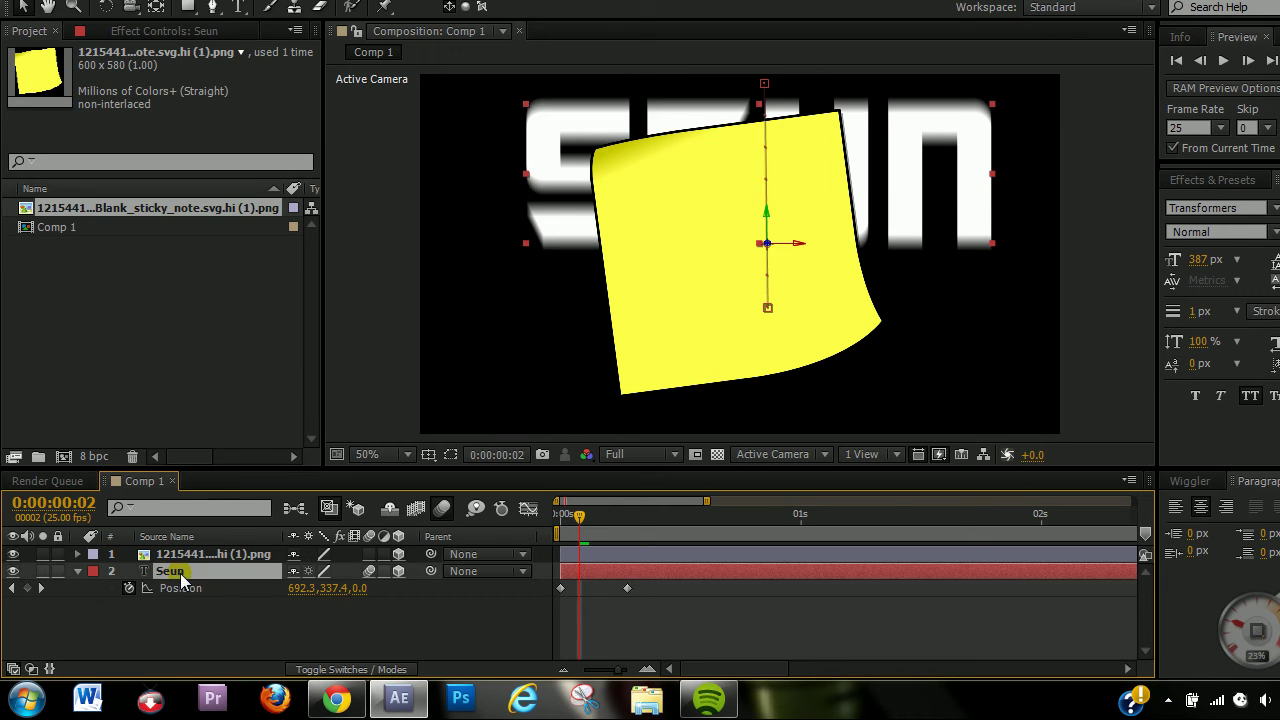
{"action": "left_click", "coordinate": [607, 524]}
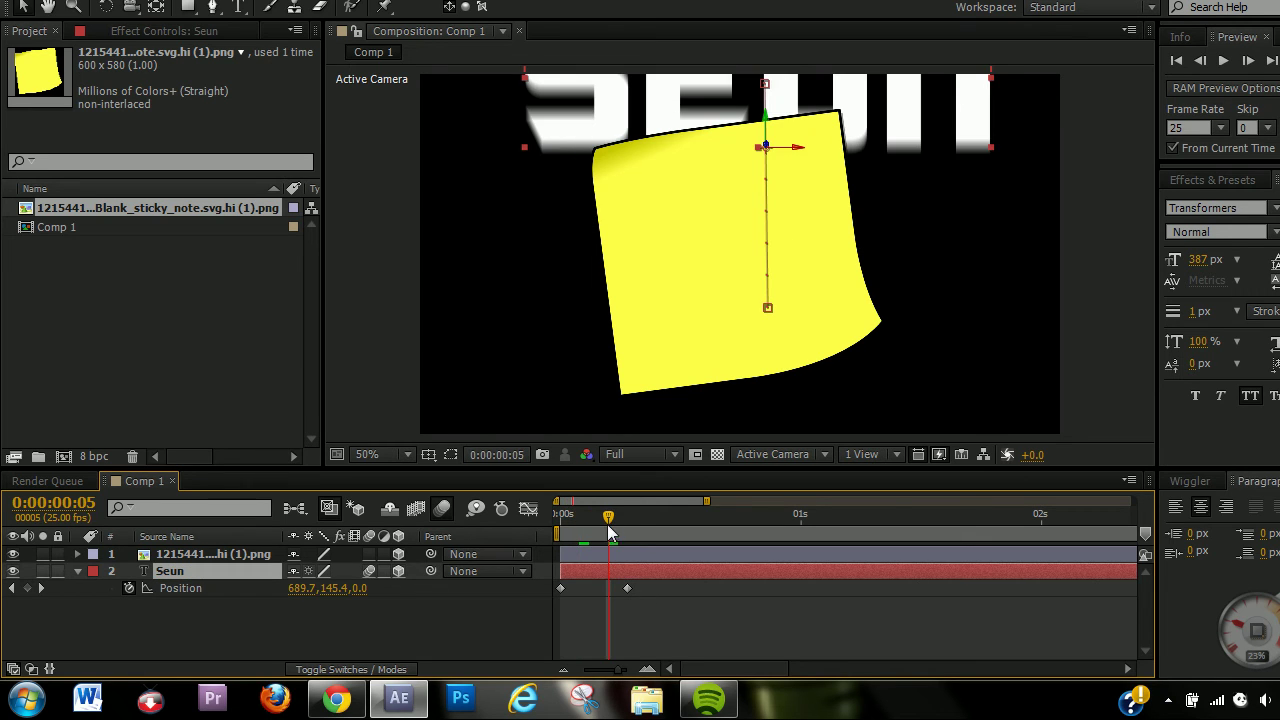
{"action": "left_click", "coordinate": [200, 555]}
{"action": "key", "text": "Delete"}
{"action": "left_click", "coordinate": [221, 556]}
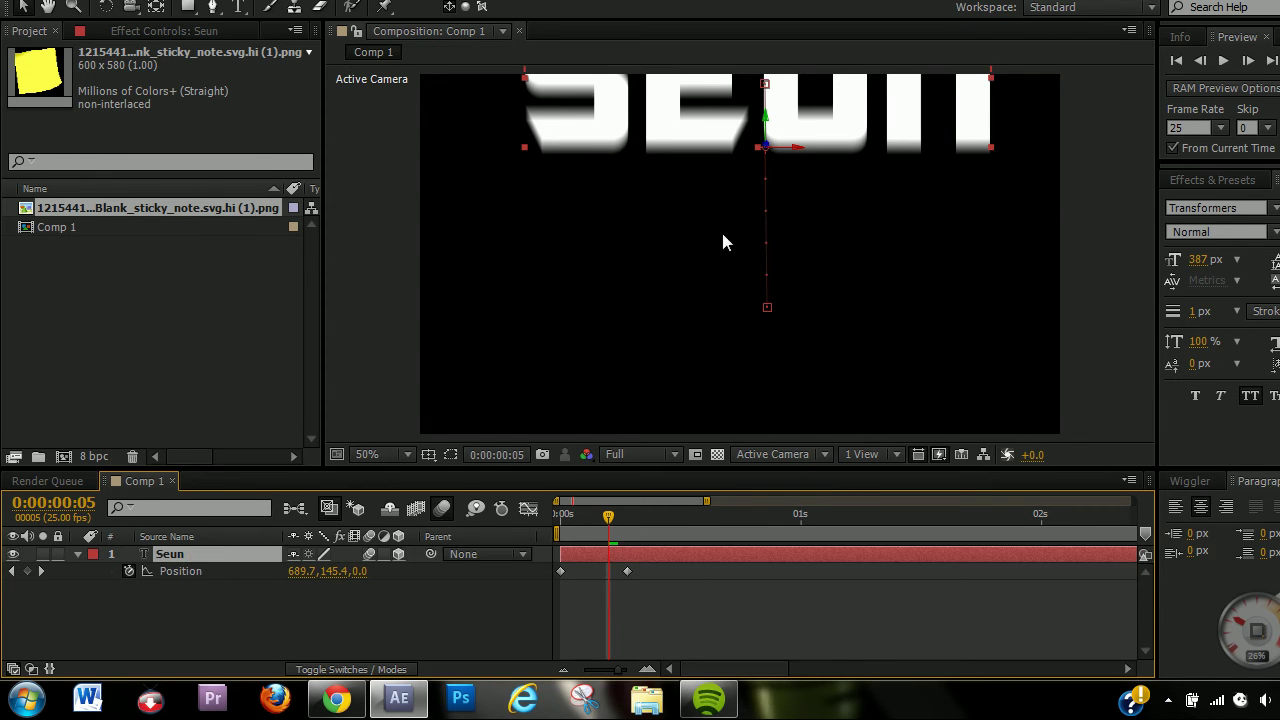
- Delete Seun's frame-5 Position keyframe and push the 3D SEUN text back in depth
{"action": "left_click_drag", "start_coordinate": [722, 323], "coordinate": [703, 334]}
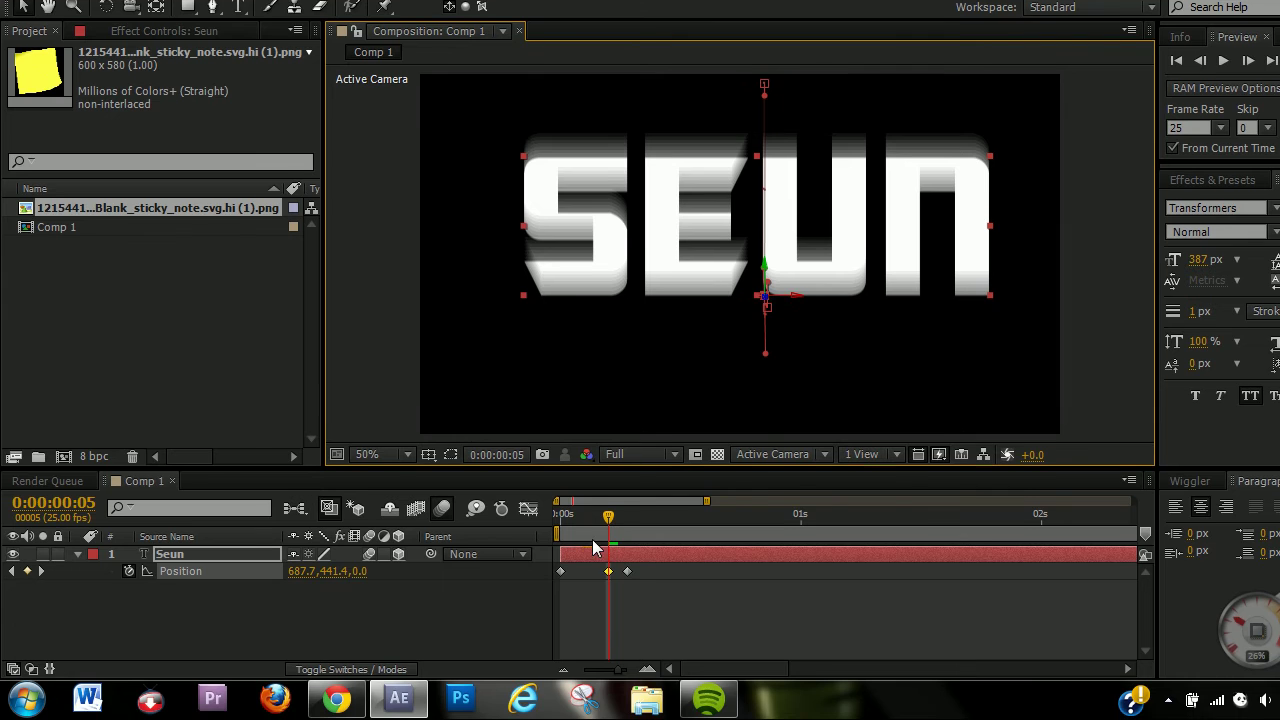
{"action": "left_click", "coordinate": [609, 572]}
{"action": "key", "text": "Delete"}
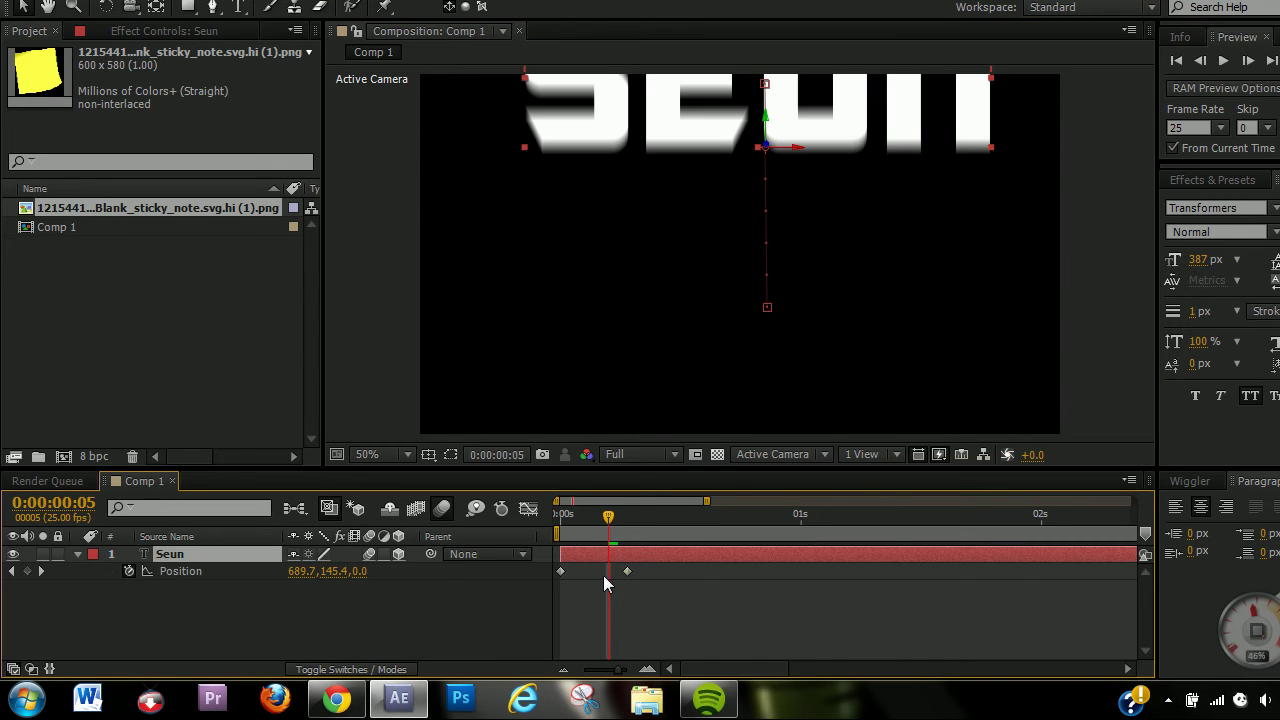
{"action": "left_click_drag", "start_coordinate": [361, 575], "coordinate": [468, 571]}
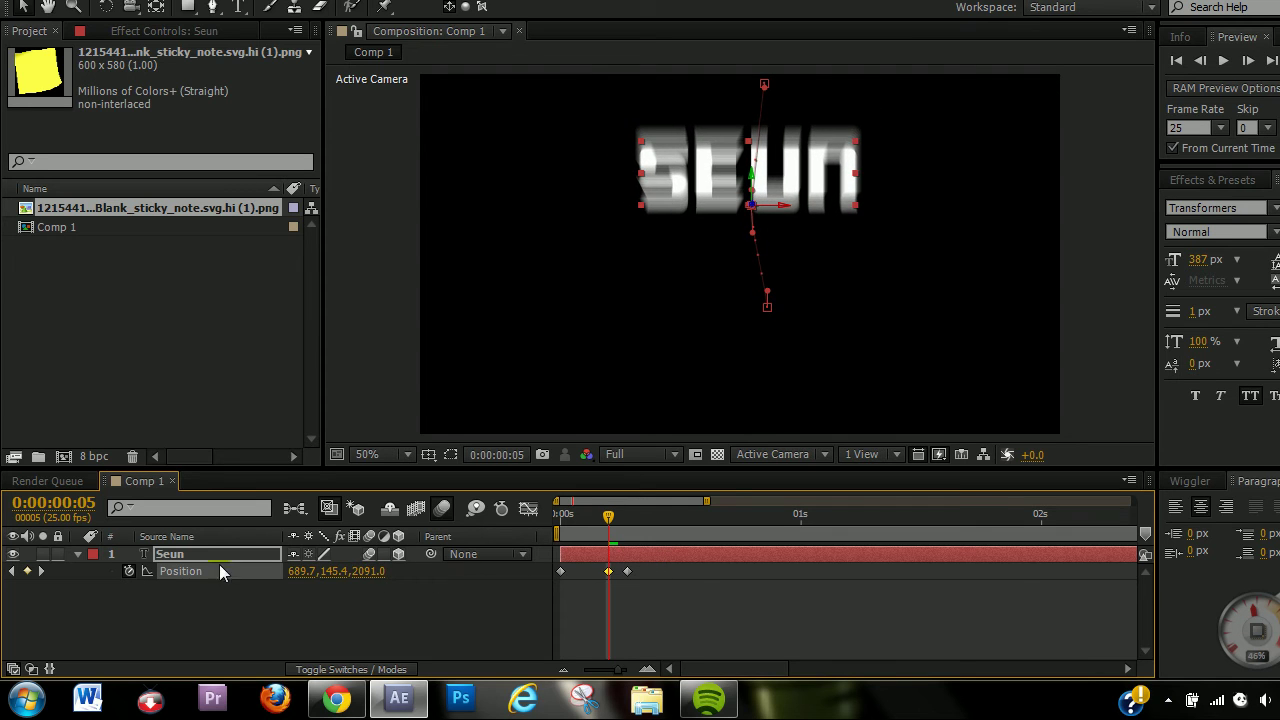
{"action": "left_click", "coordinate": [400, 555]}
{"action": "left_click_drag", "start_coordinate": [291, 570], "coordinate": [400, 573]}
{"action": "left_click", "coordinate": [399, 555]}
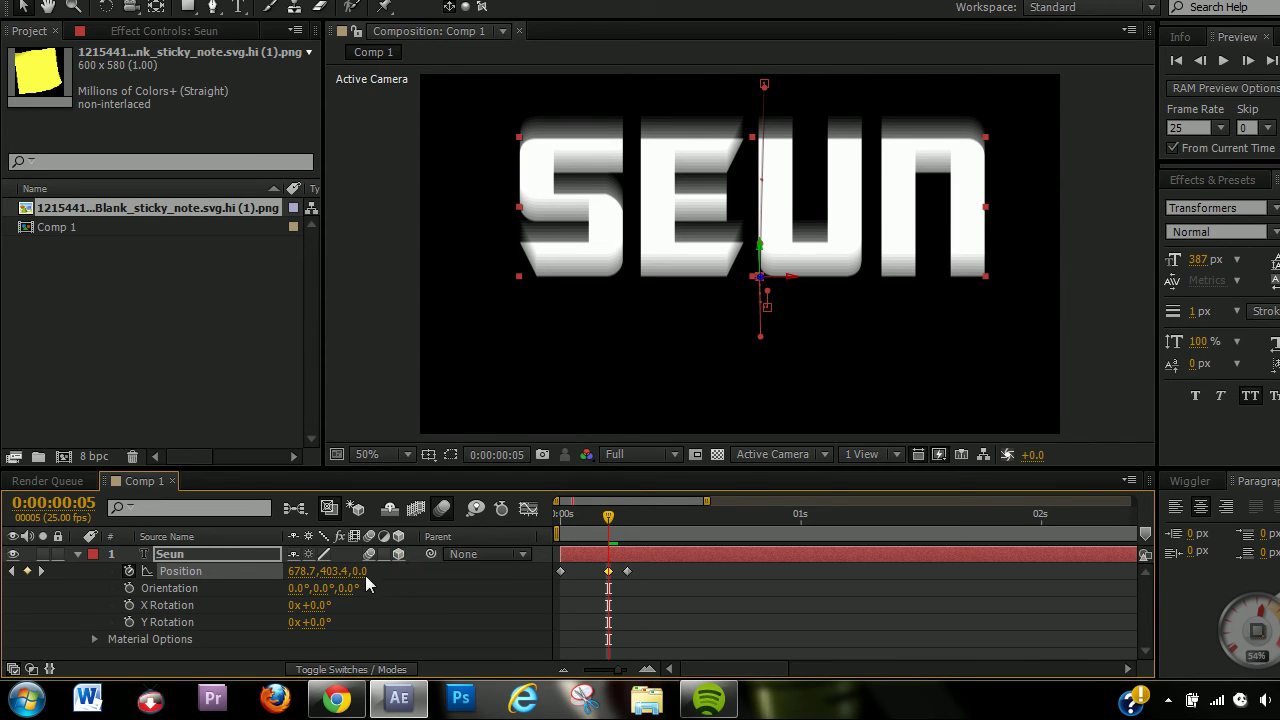
{"action": "left_click_drag", "start_coordinate": [360, 572], "coordinate": [471, 590]}
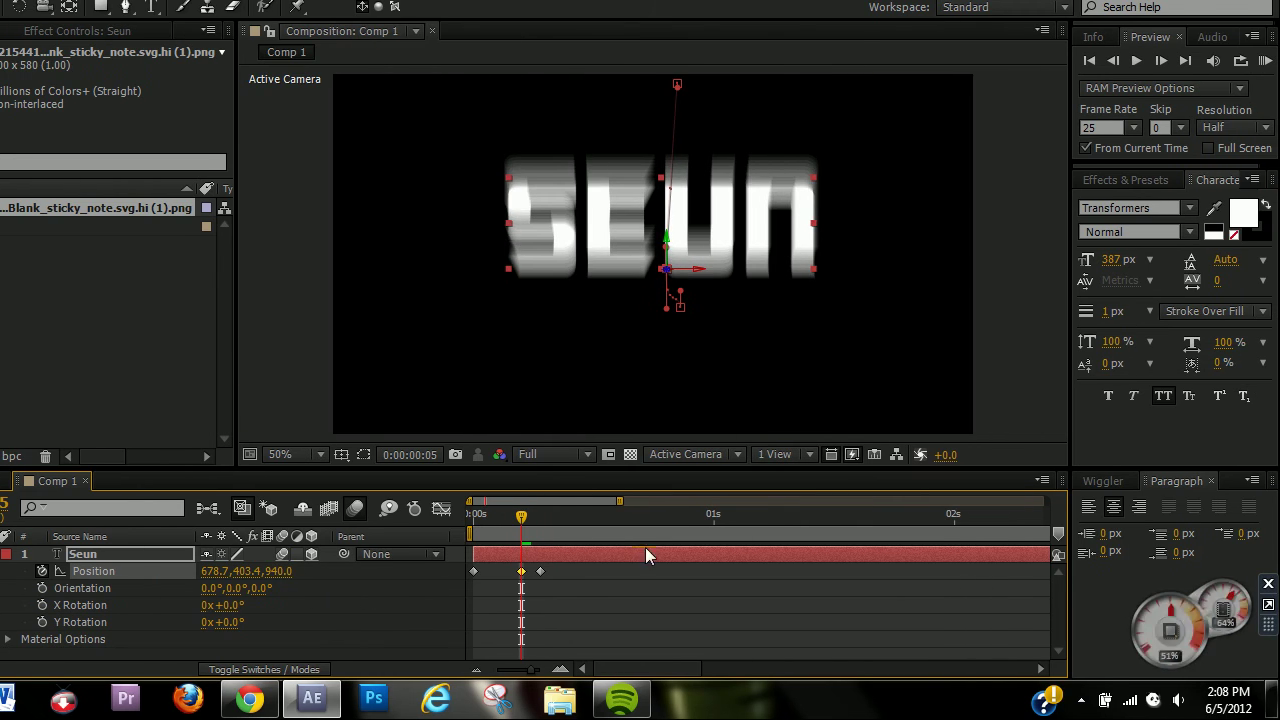
- At frame 12, centre SEUN at 662.0, 491.4, 0.0 and add the sticky-note image as a new layer
{"action": "key", "text": "Page_Down"}
{"action": "key", "text": "Page_Down"}
{"action": "key", "text": "Page_Down"}
{"action": "key", "text": "Page_Down"}
{"action": "key", "text": "Page_Down"}
{"action": "key", "text": "Page_Down"}
{"action": "key", "text": "Page_Down"}
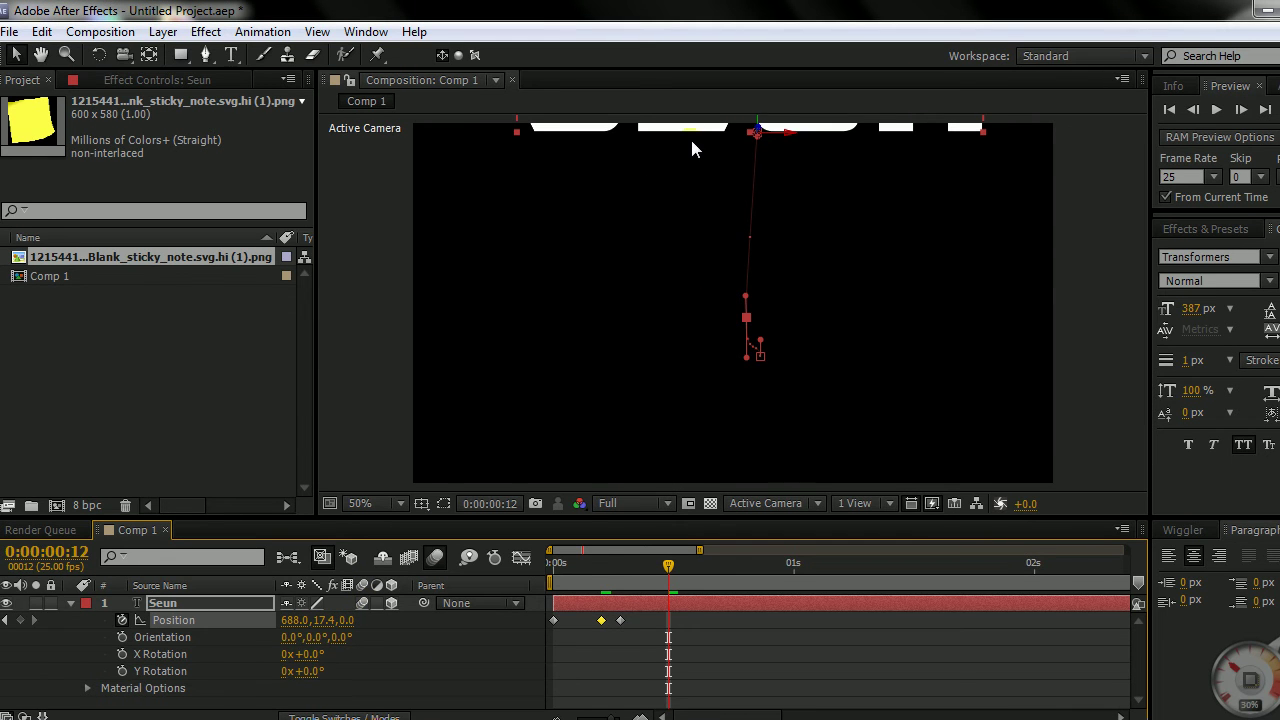
{"action": "left_click_drag", "start_coordinate": [690, 87], "coordinate": [659, 367]}
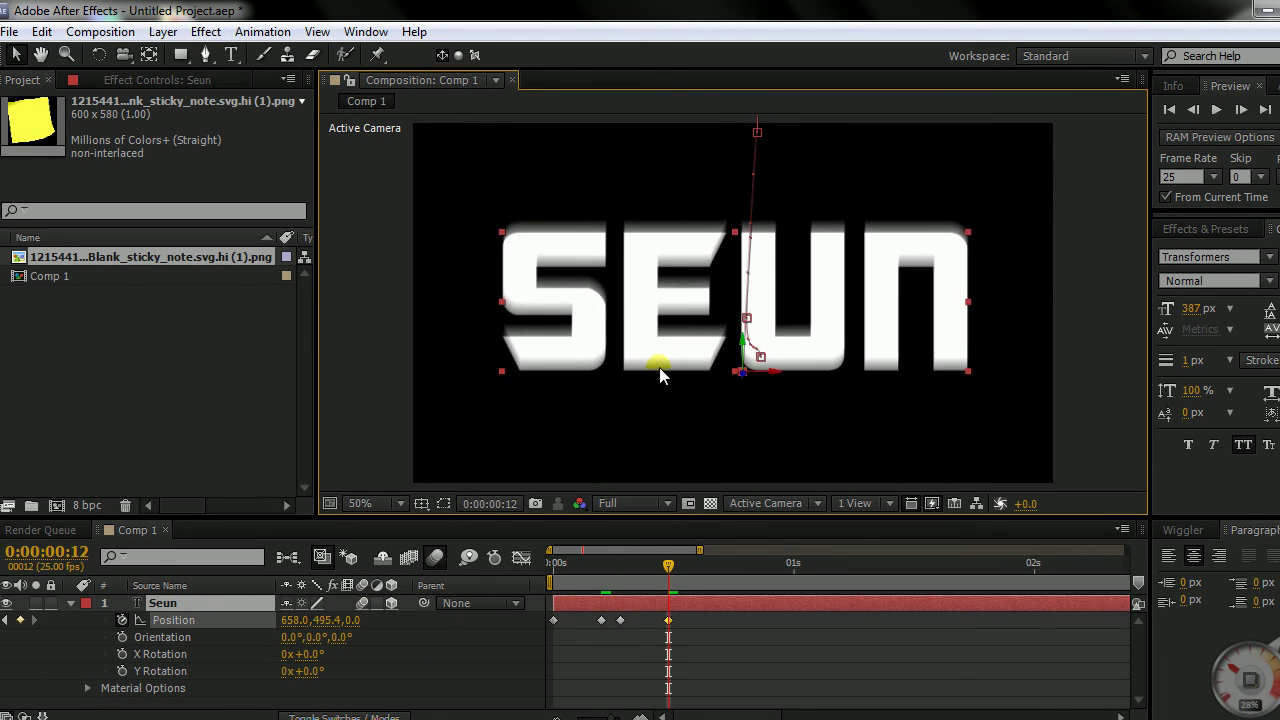
{"action": "left_click", "coordinate": [560, 450]}
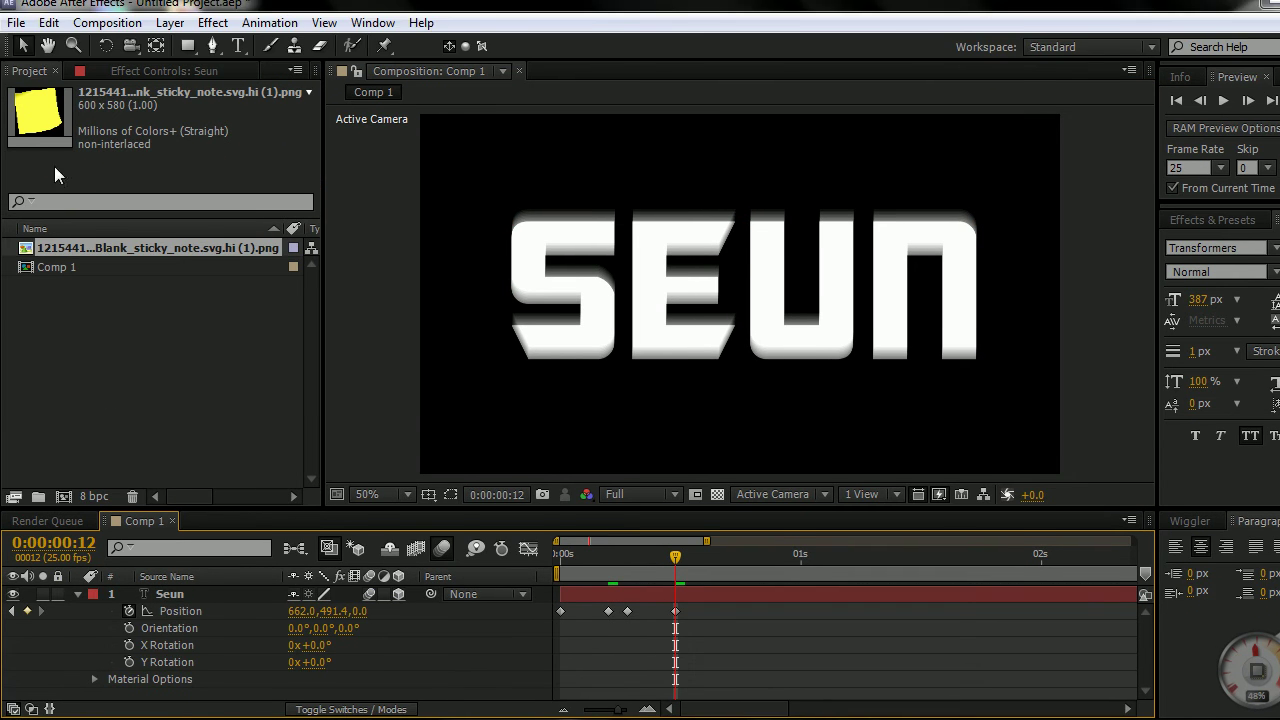
{"action": "left_click_drag", "start_coordinate": [80, 208], "coordinate": [290, 566]}
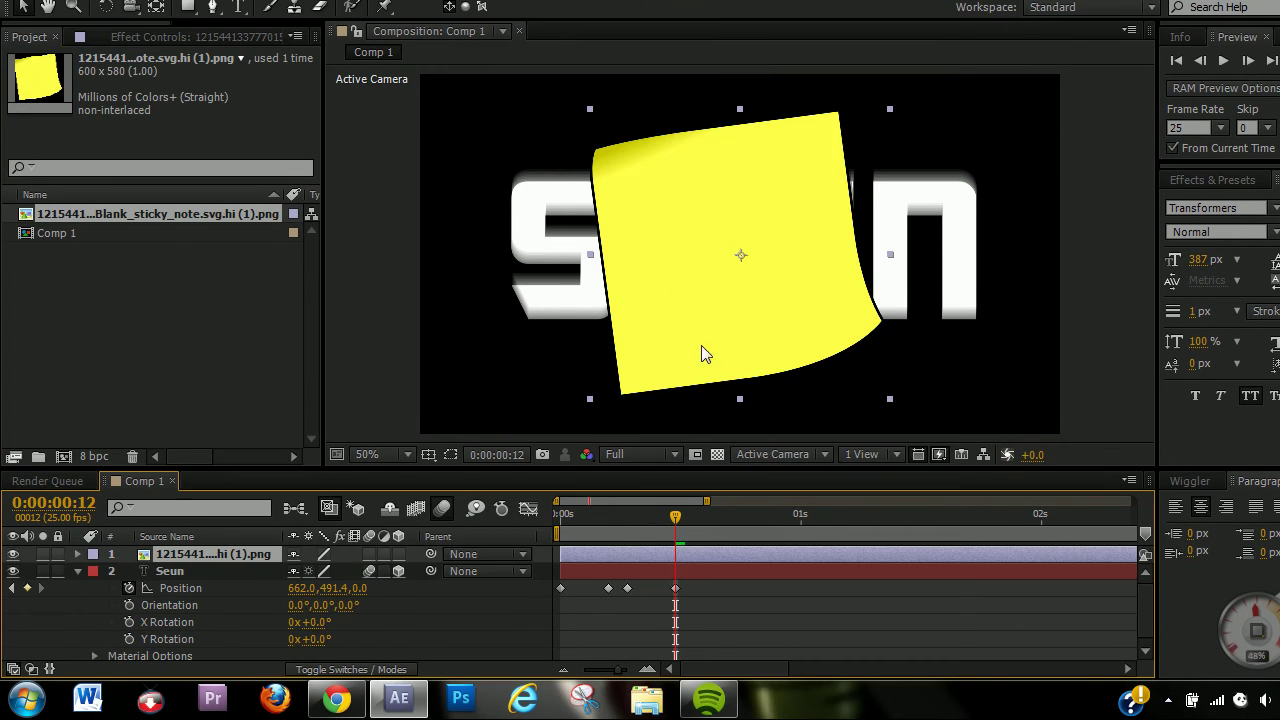
- Place the 3D sticky note at 42.9, 161.0, 520.0 and move SEUN to 740.0, 461.4, 160.0
{"action": "left_click", "coordinate": [398, 554]}
{"action": "key", "text": "p"}
{"action": "left_click_drag", "start_coordinate": [358, 580], "coordinate": [416, 587]}
{"action": "left_click_drag", "start_coordinate": [716, 348], "coordinate": [474, 255]}
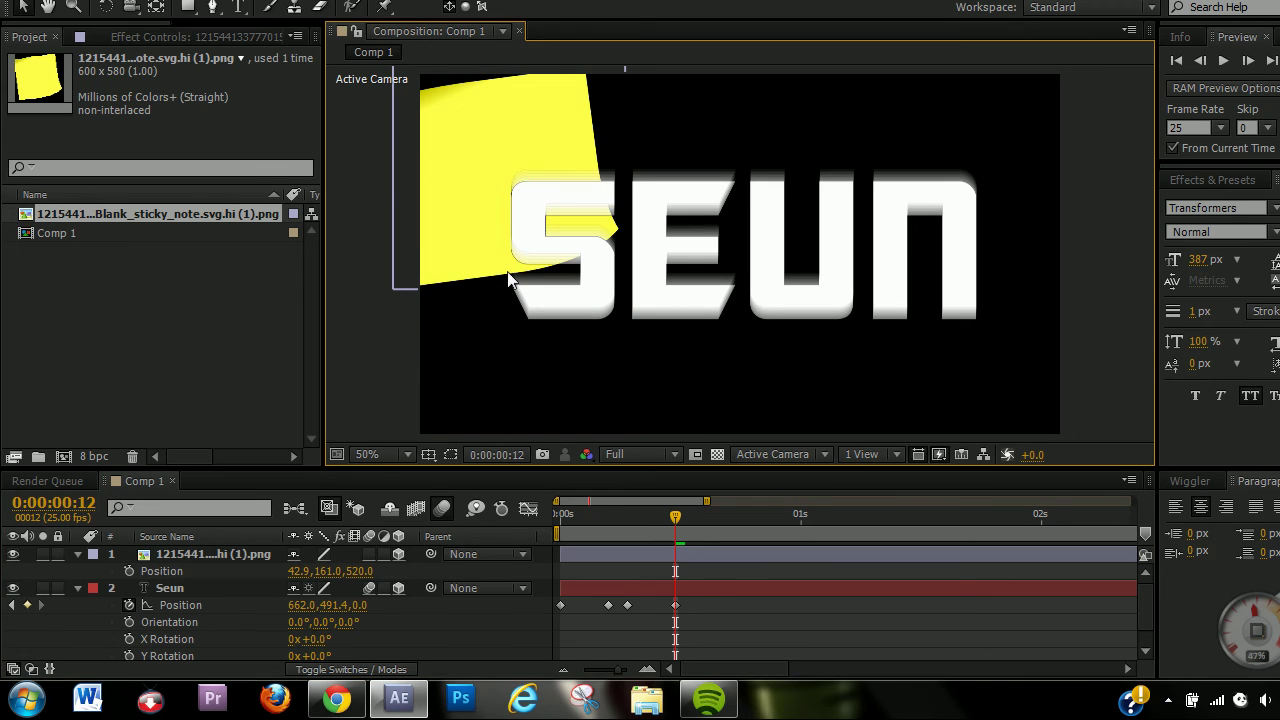
{"action": "left_click_drag", "start_coordinate": [574, 297], "coordinate": [620, 293]}
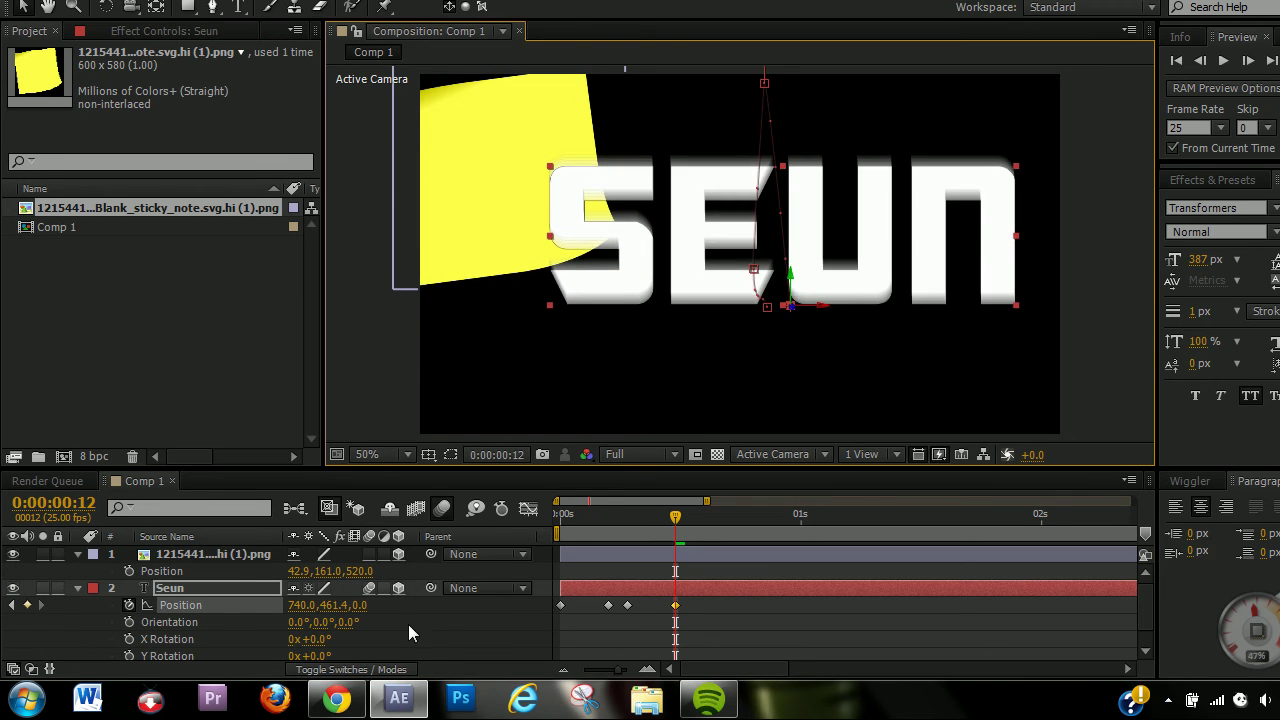
{"action": "left_click_drag", "start_coordinate": [362, 607], "coordinate": [985, 594]}
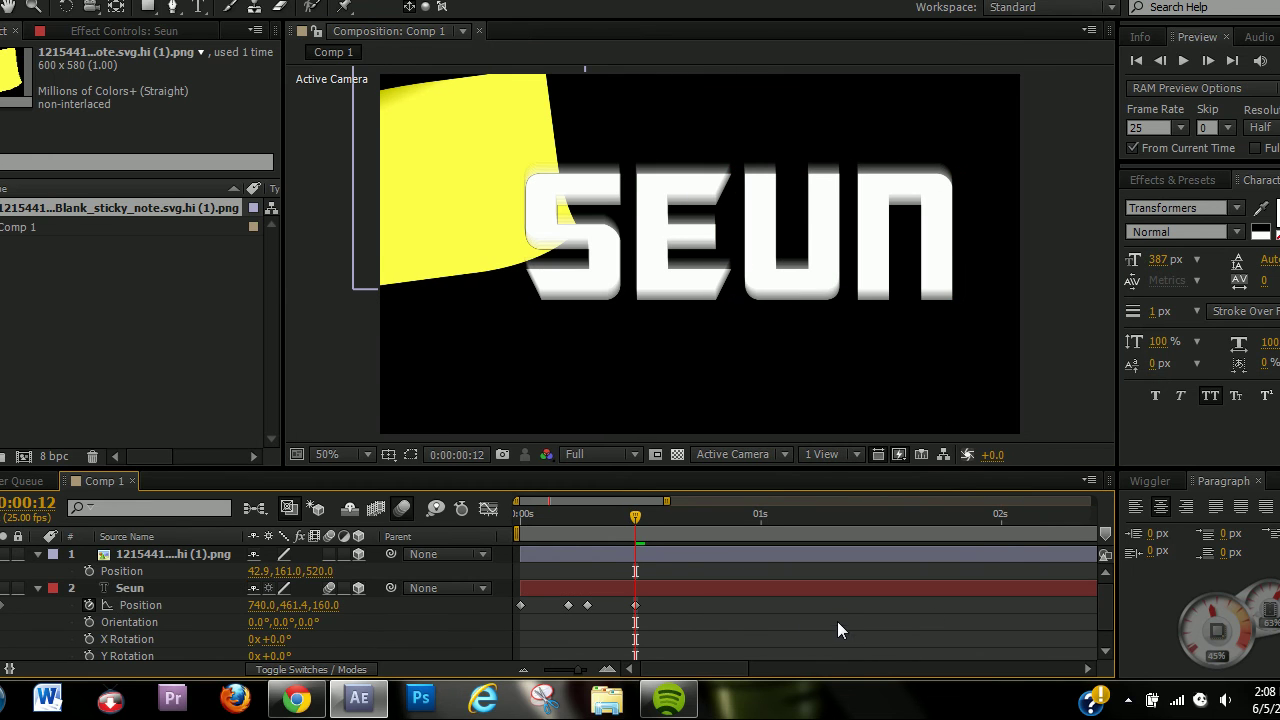
- Collapse layer properties and duplicate the sticky-note layer into seven copies
{"action": "scroll", "coordinate": [320, 615], "scroll_direction": "down", "scroll_amount": 1}
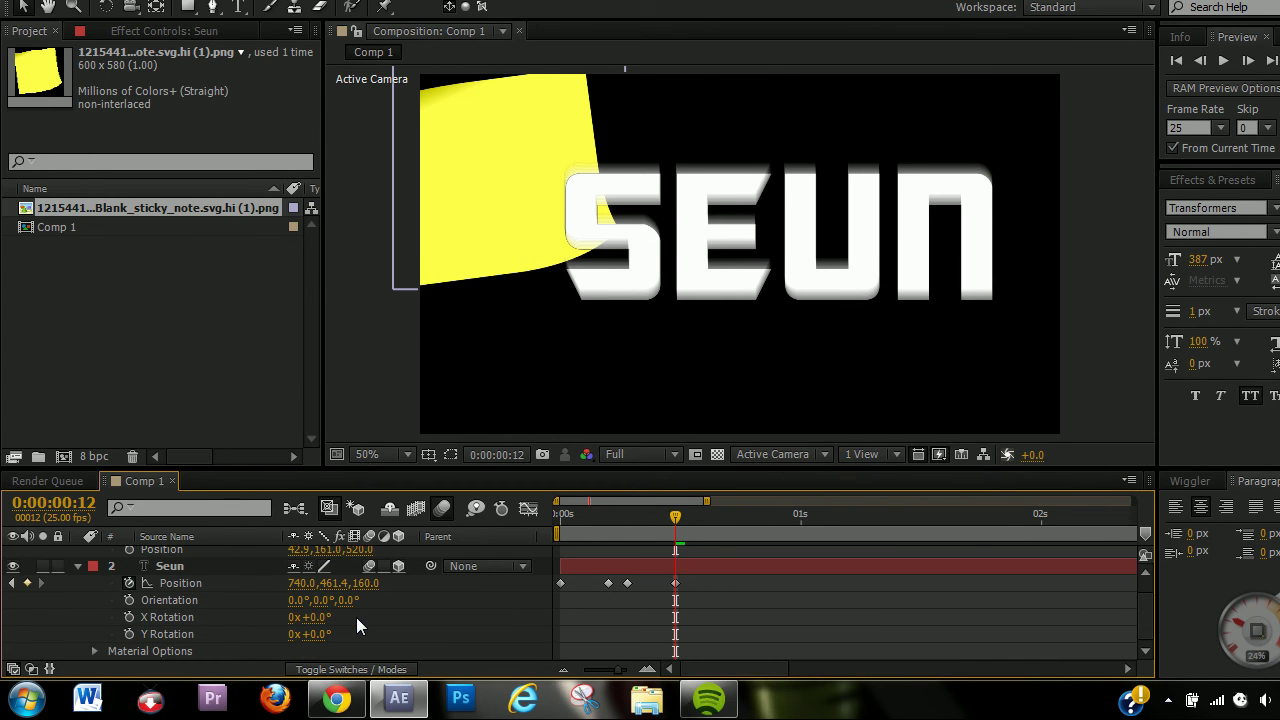
{"action": "key", "text": "u"}
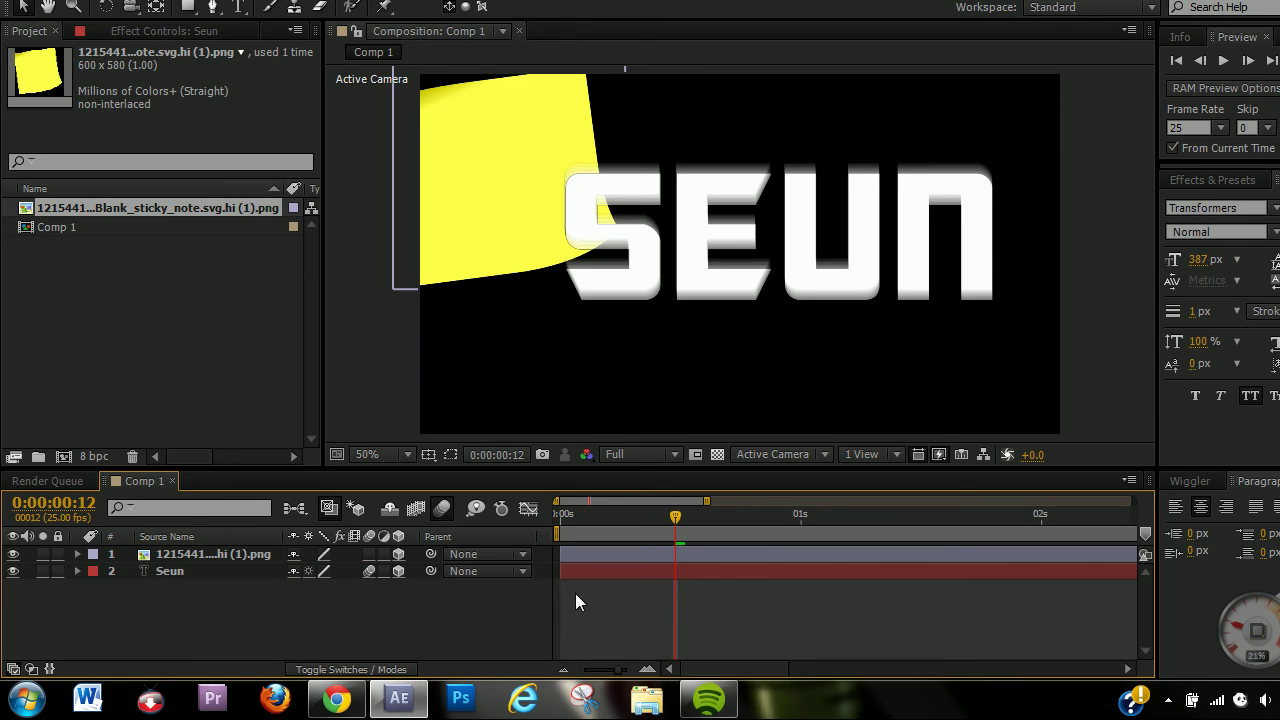
{"action": "left_click", "coordinate": [208, 556]}
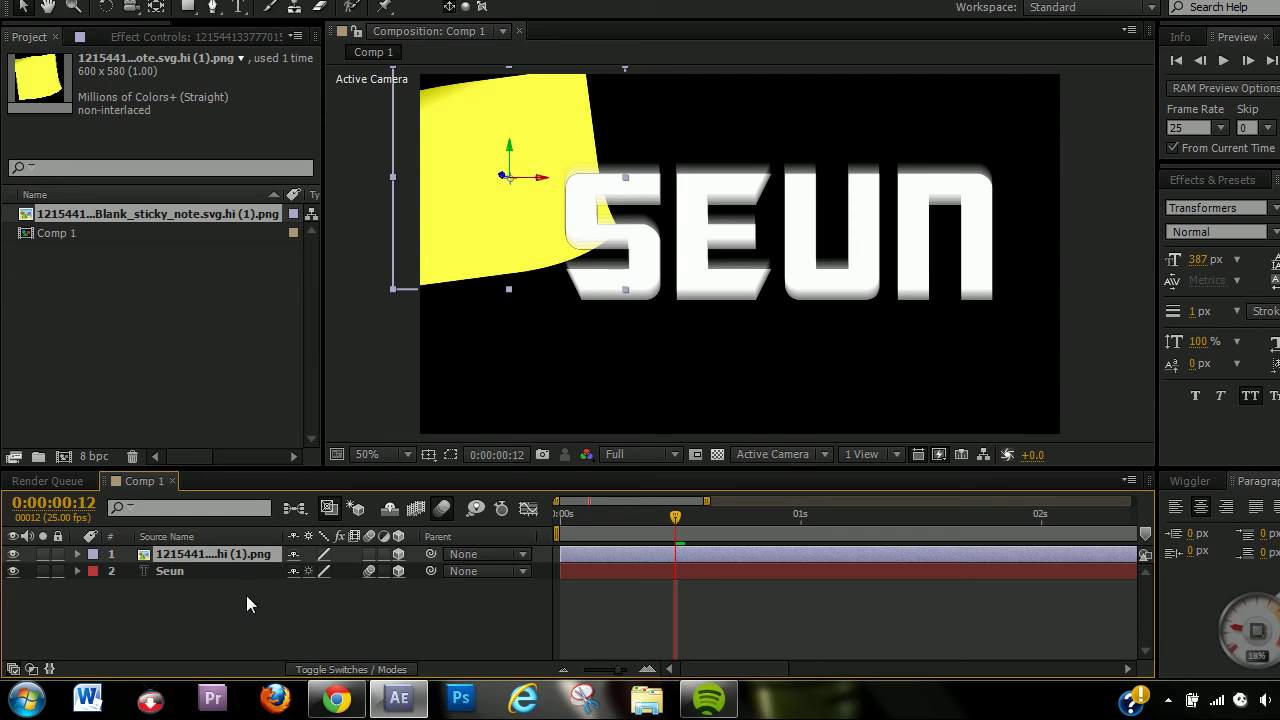
{"action": "left_click", "coordinate": [245, 601]}
{"action": "left_click", "coordinate": [174, 557]}
{"action": "key", "text": "ctrl+d"}
{"action": "key", "text": "ctrl+d"}
{"action": "key", "text": "ctrl+d"}
{"action": "key", "text": "ctrl+d"}
{"action": "key", "text": "ctrl+d"}
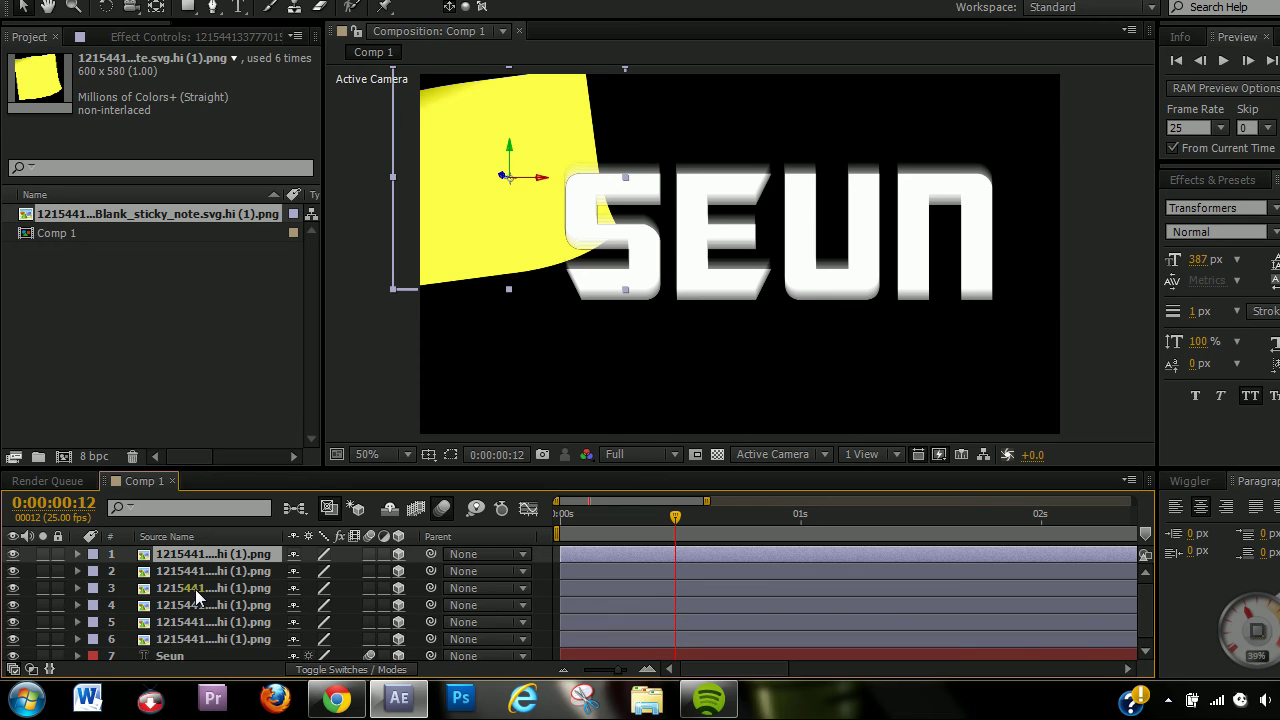
{"action": "key", "text": "ctrl+d"}
- Duplicate the Seun text layer into Seun through Seun 5
{"action": "left_click", "coordinate": [185, 650]}
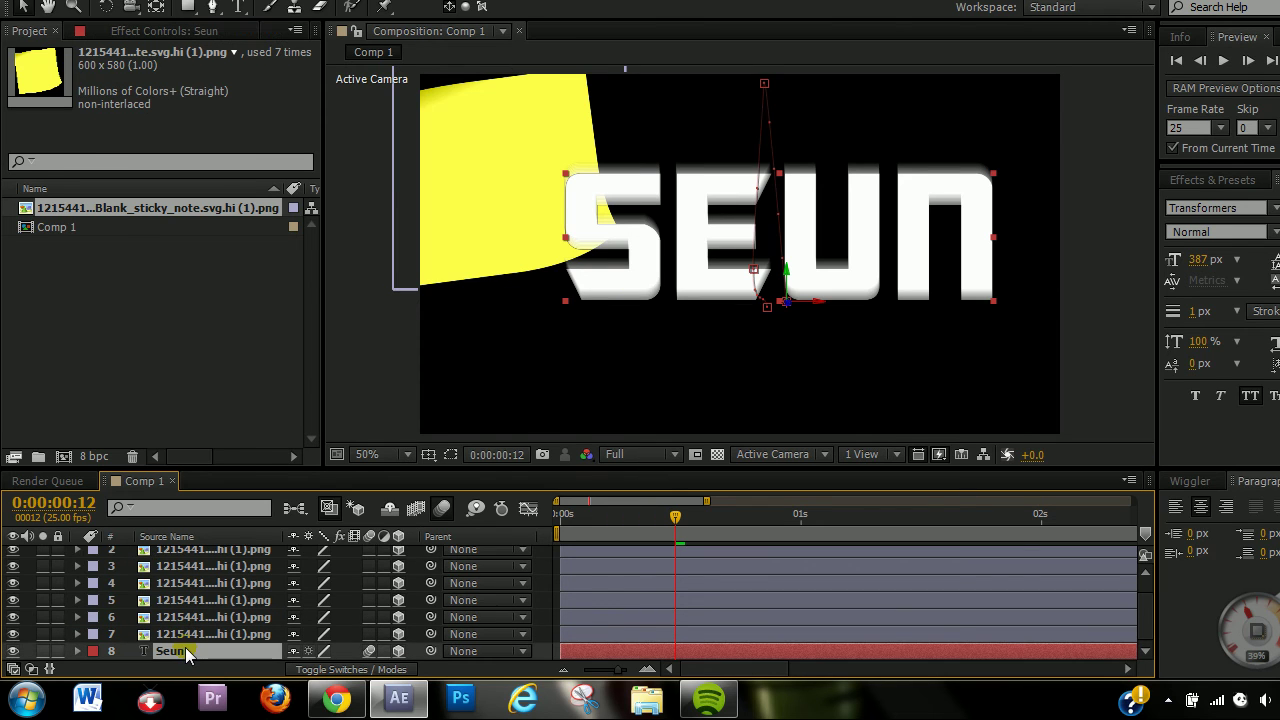
{"action": "key", "text": "ctrl+d"}
{"action": "key", "text": "ctrl+d"}
{"action": "key", "text": "ctrl+d"}
{"action": "key", "text": "ctrl+d"}
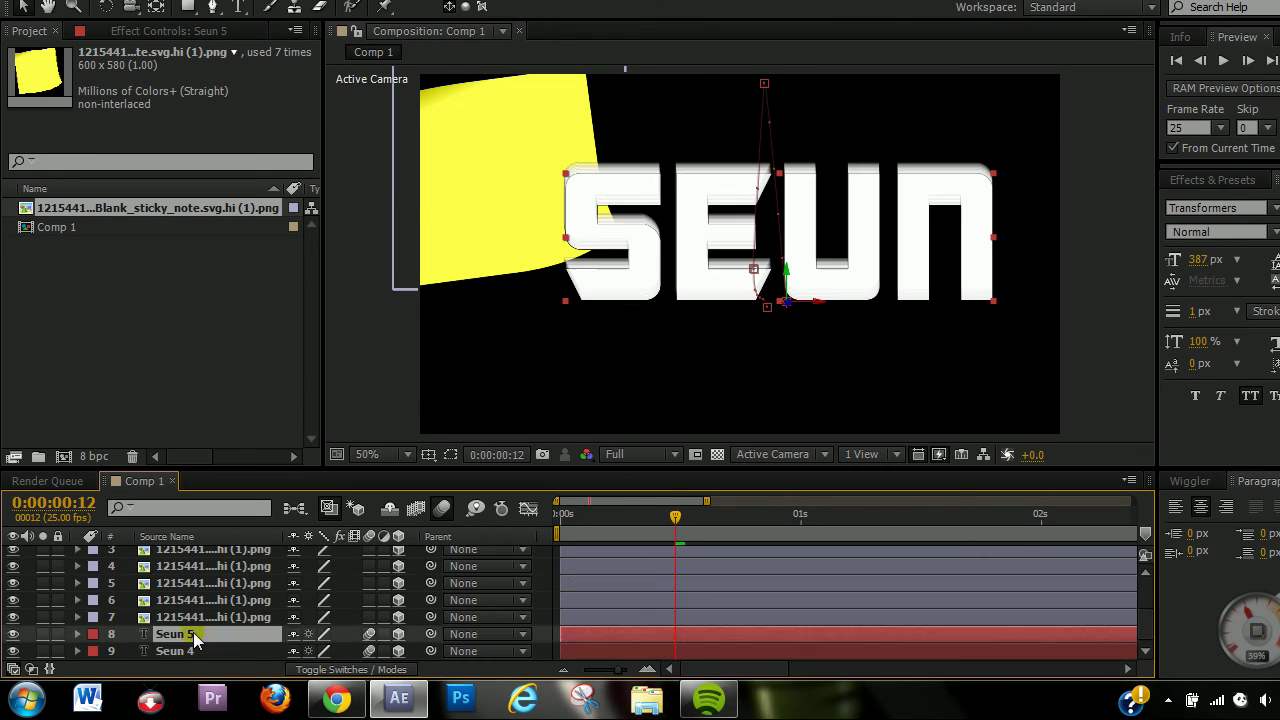
{"action": "scroll", "coordinate": [188, 640], "scroll_direction": "up", "scroll_amount": 2}
{"action": "scroll", "coordinate": [185, 645], "scroll_direction": "down", "scroll_amount": 2}
{"action": "left_click", "coordinate": [185, 636]}
- Select all seven sticky-note layers, layers 1–7
{"action": "scroll", "coordinate": [190, 645], "scroll_direction": "up", "scroll_amount": 2}
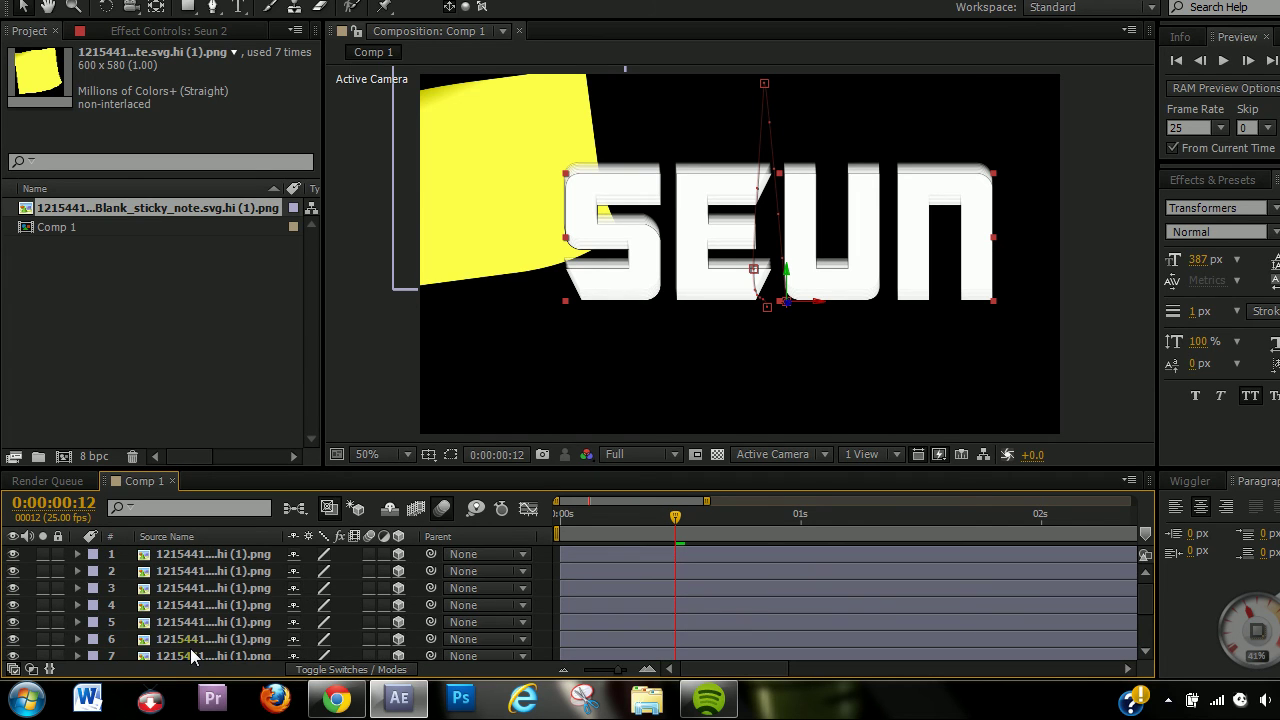
{"action": "left_click", "coordinate": [192, 606]}
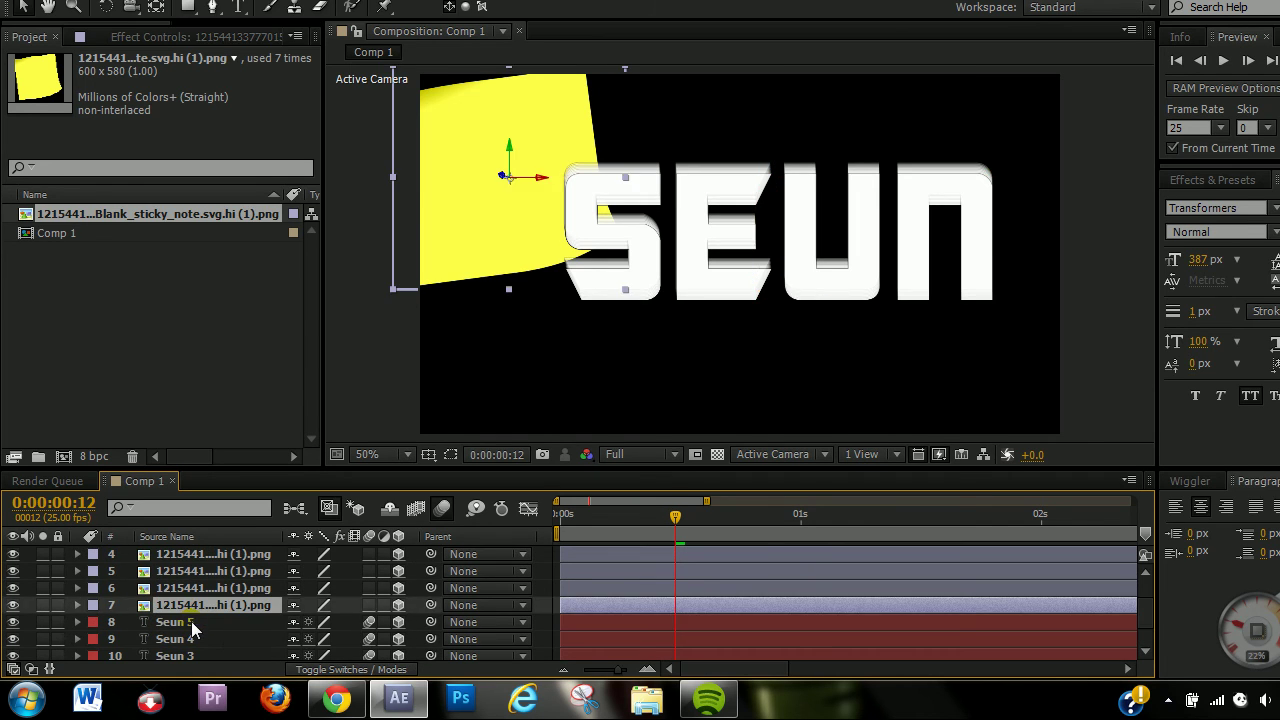
{"action": "scroll", "coordinate": [192, 610], "scroll_direction": "up", "scroll_amount": 3}
{"action": "left_click", "coordinate": [192, 556], "text": "shift"}
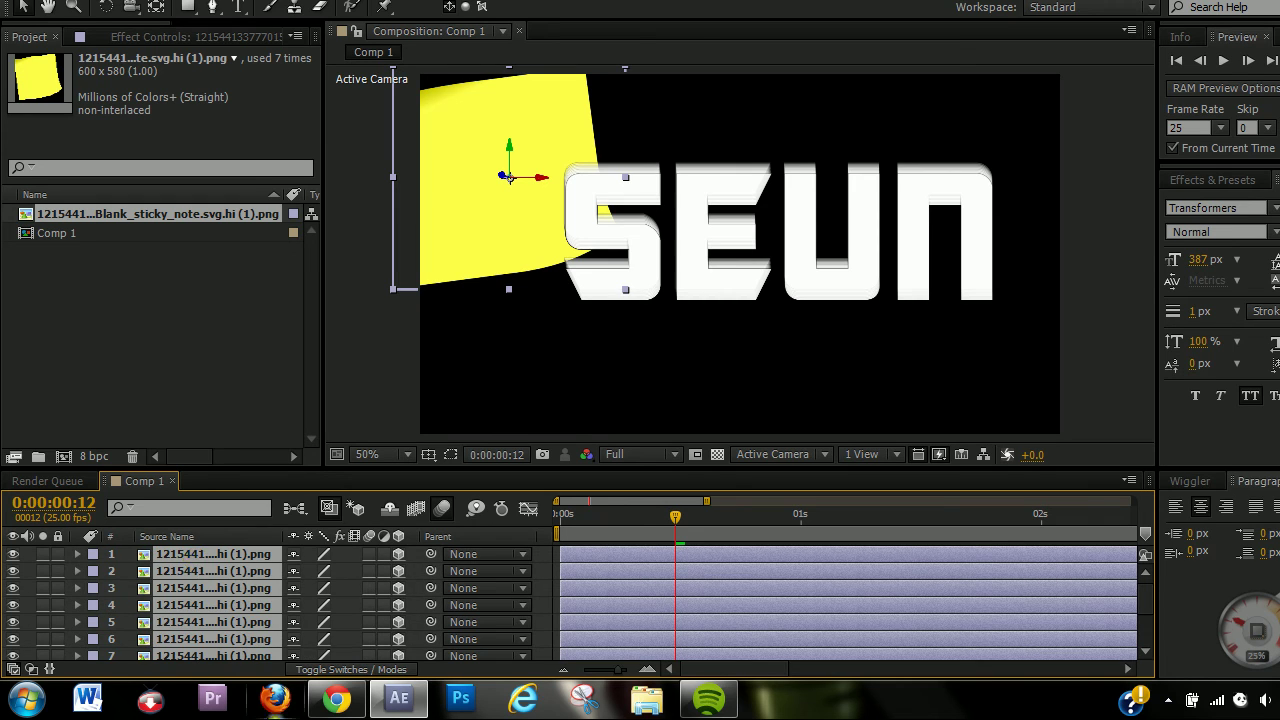
{"action": "scroll", "coordinate": [208, 592], "scroll_direction": "down", "scroll_amount": 5}
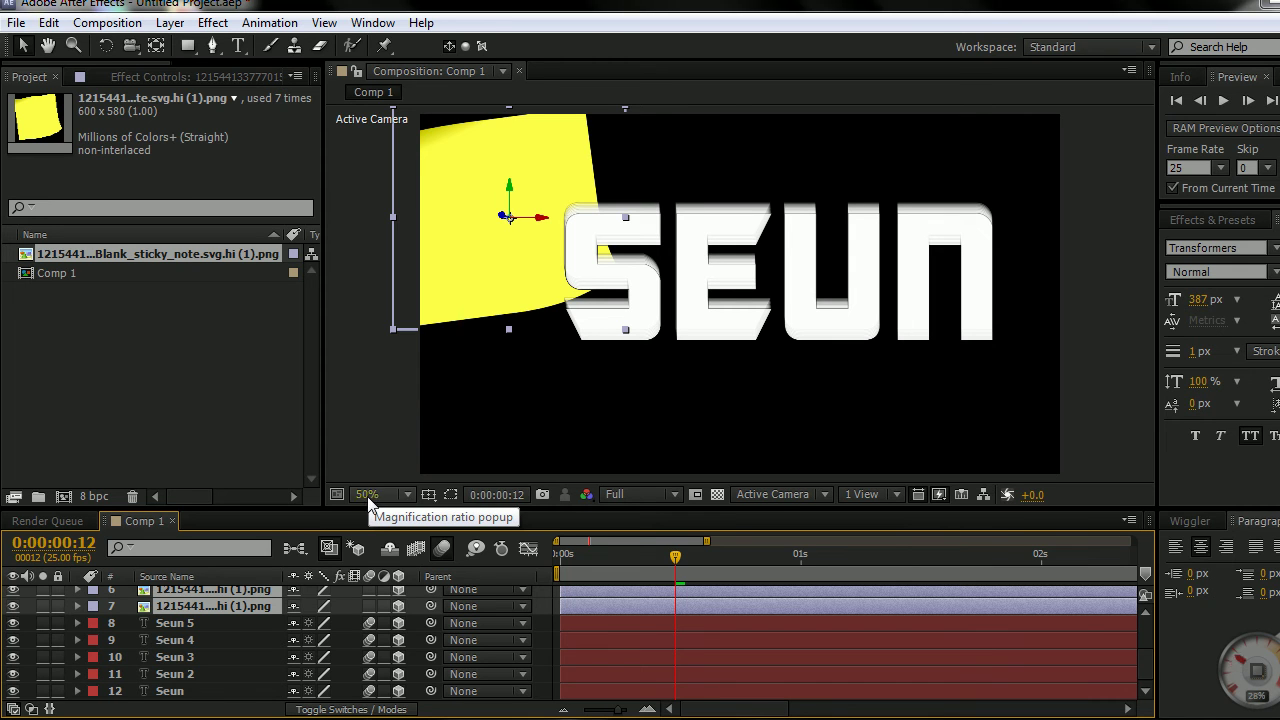
- Pre-compose the seven sticky-note layers into a precomp named 'Pic', moving all attributes
{"action": "key", "text": "ctrl+shift+c"}
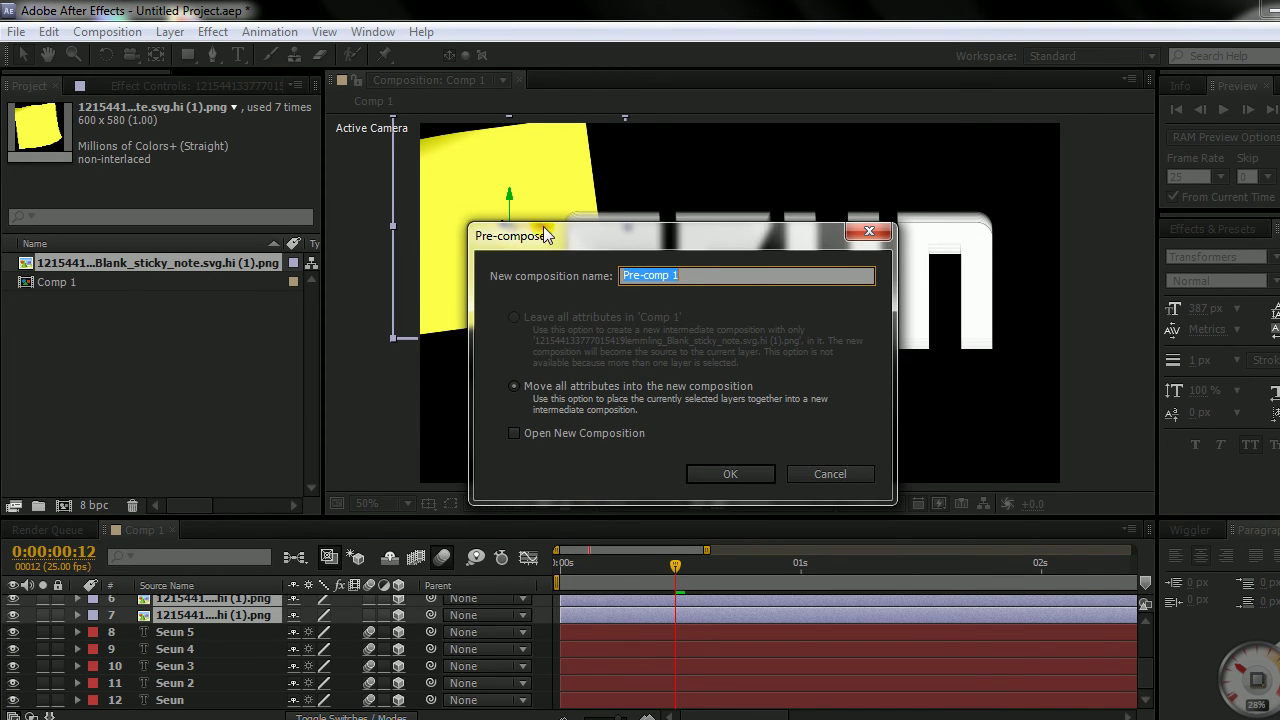
{"action": "left_click_drag", "start_coordinate": [549, 232], "coordinate": [507, 204]}
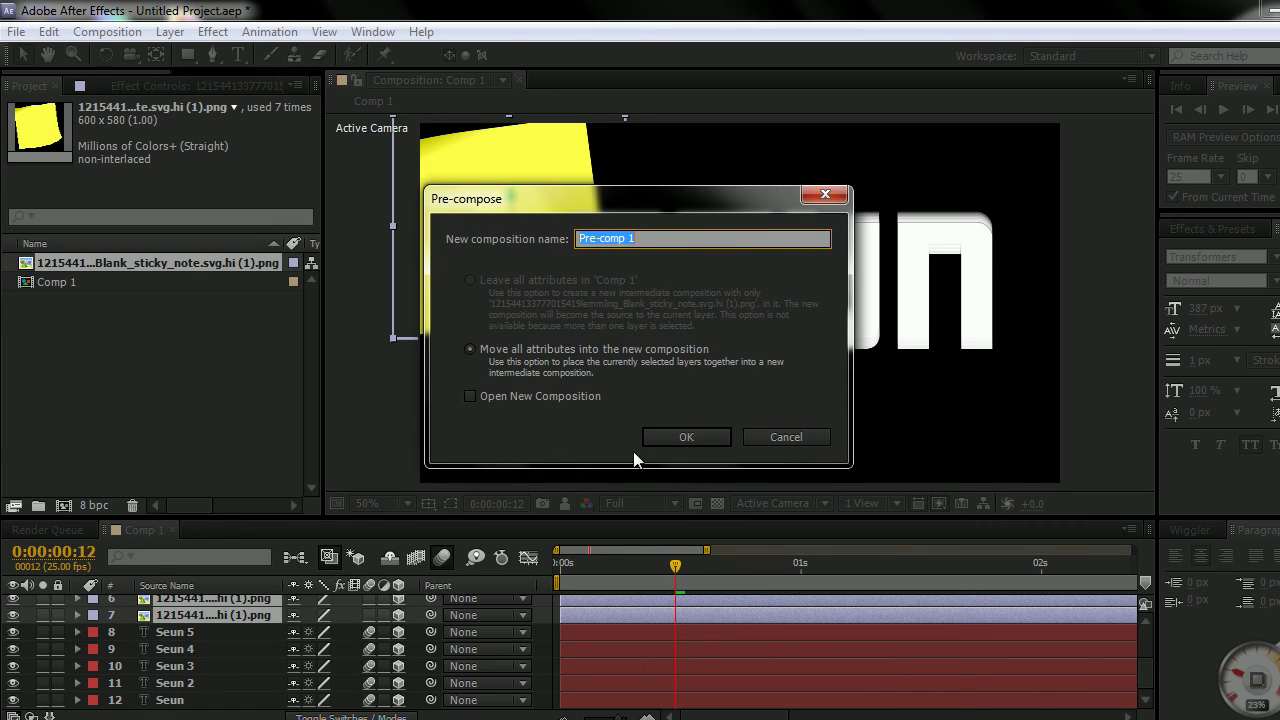
{"action": "type", "text": "Pic"}
{"action": "left_click", "coordinate": [687, 434]}
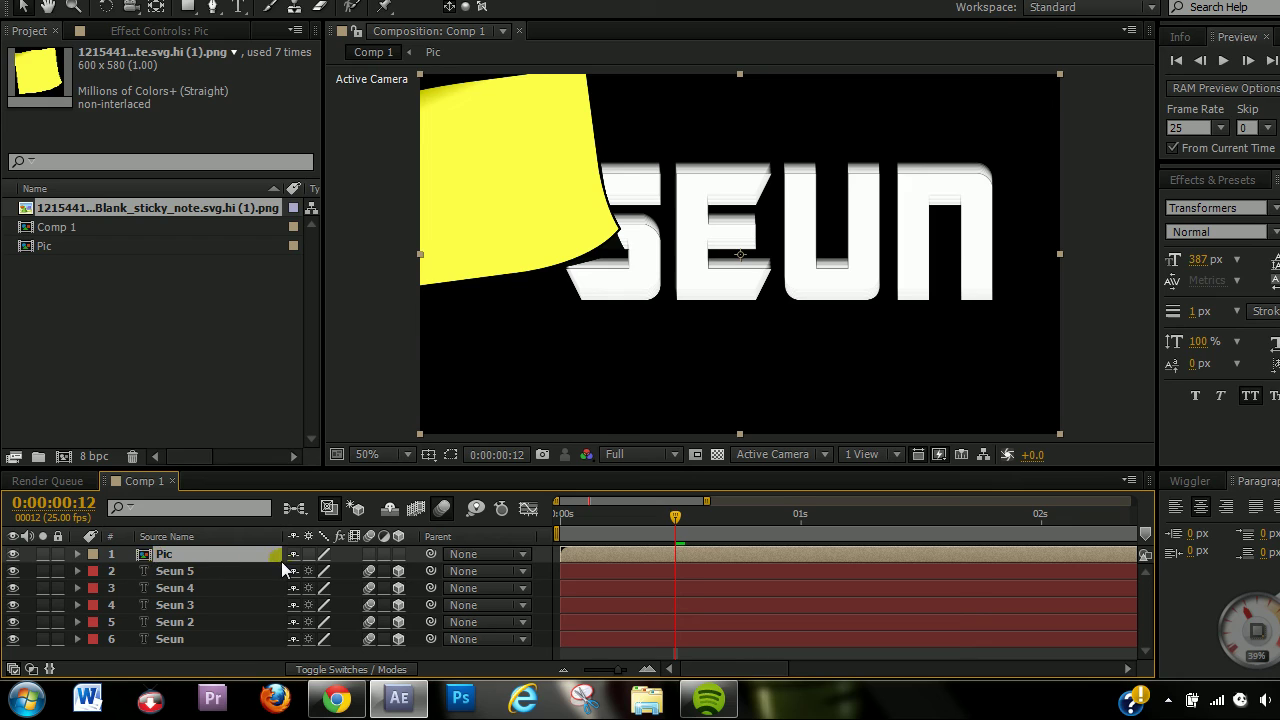
- Turn on collapse transformations and 3D for the Pic layer, then check its contents
{"action": "left_click", "coordinate": [308, 554]}
{"action": "left_click", "coordinate": [398, 554]}
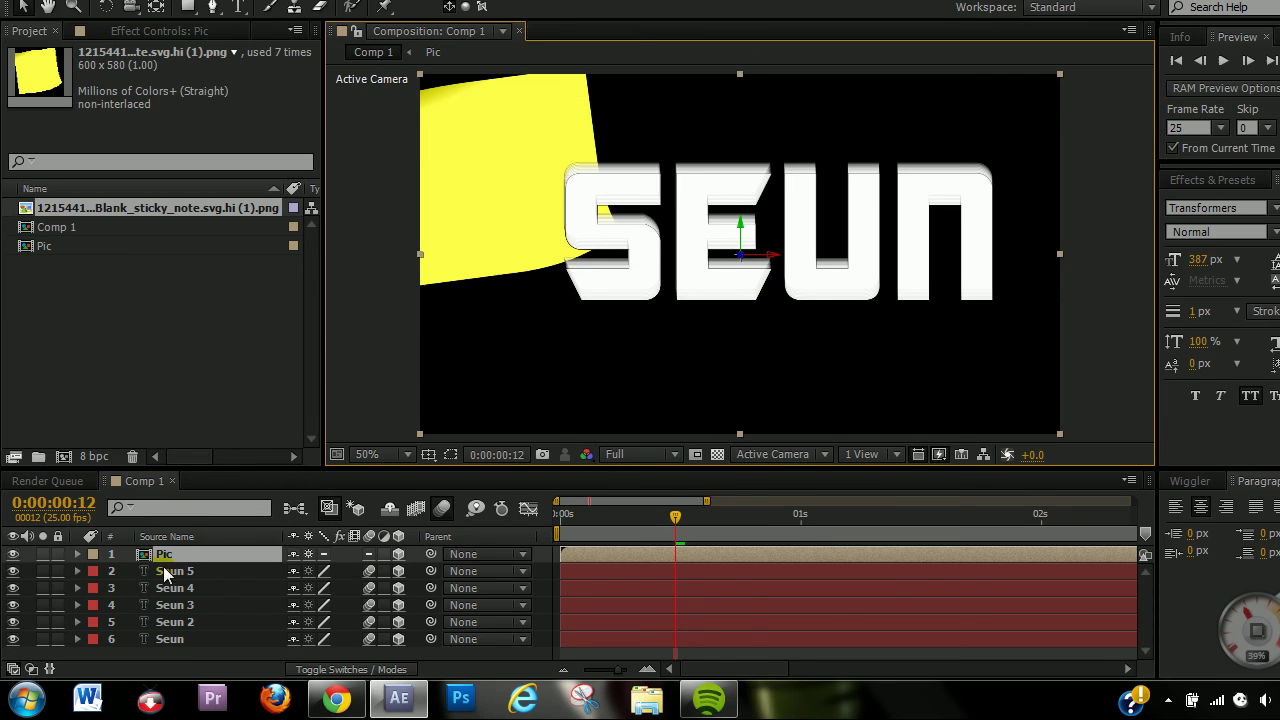
{"action": "left_click", "coordinate": [167, 570]}
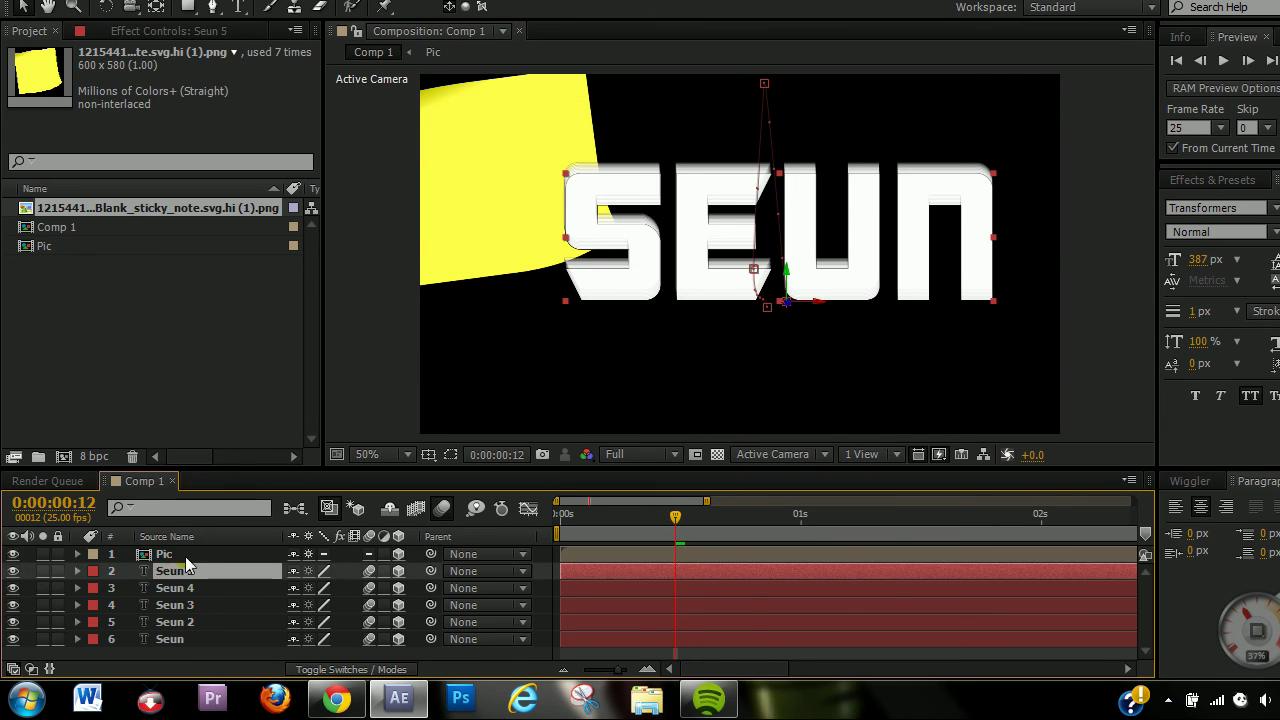
{"action": "left_click", "coordinate": [185, 556]}
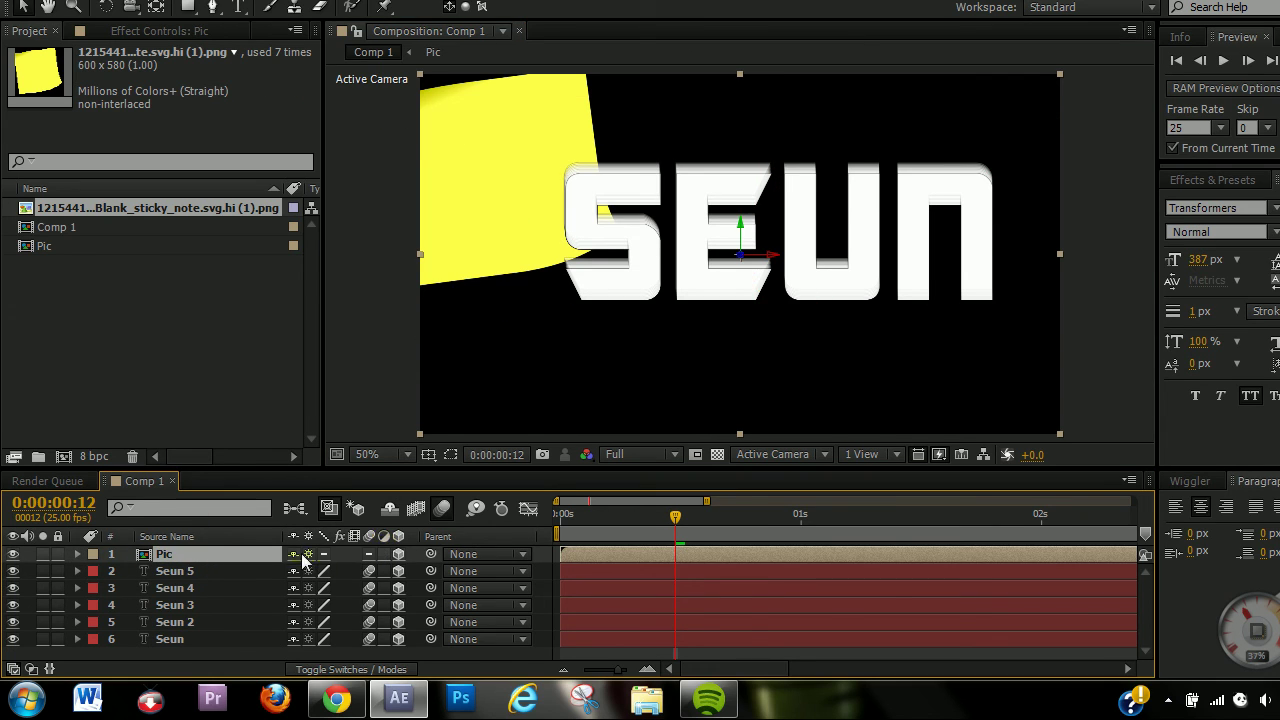
{"action": "double_click", "coordinate": [181, 555]}
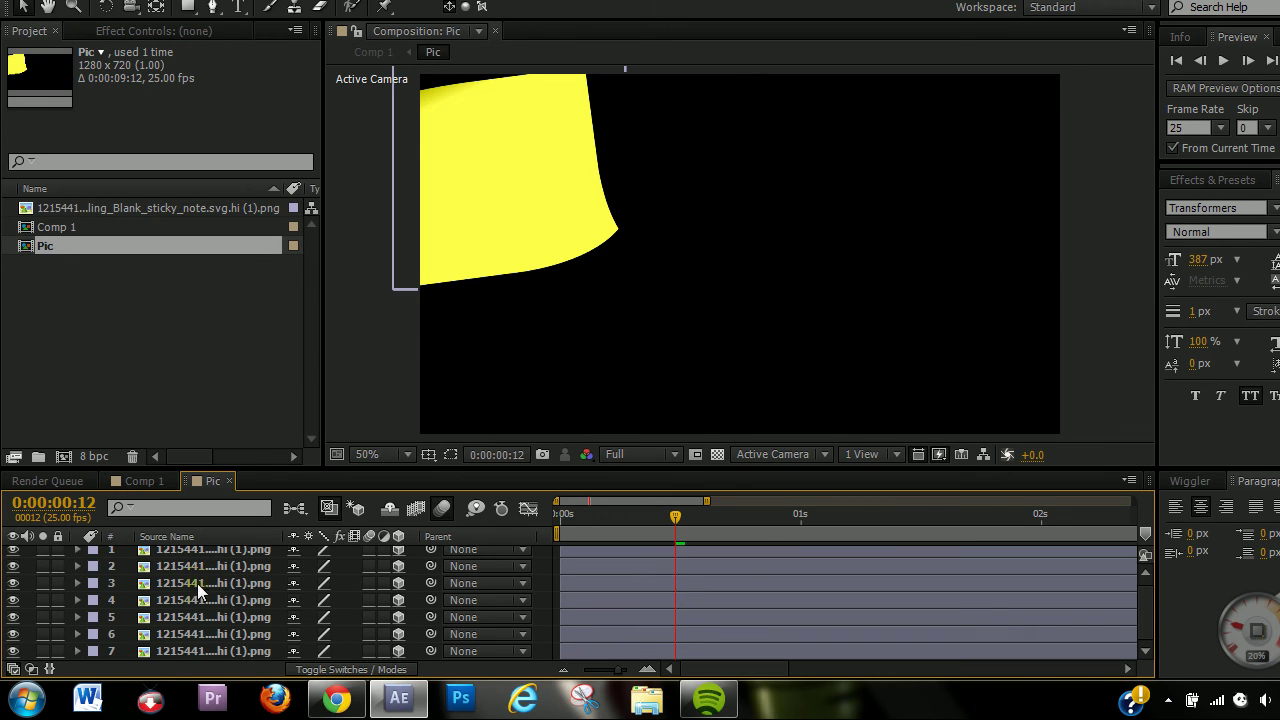
{"action": "left_click", "coordinate": [144, 481]}
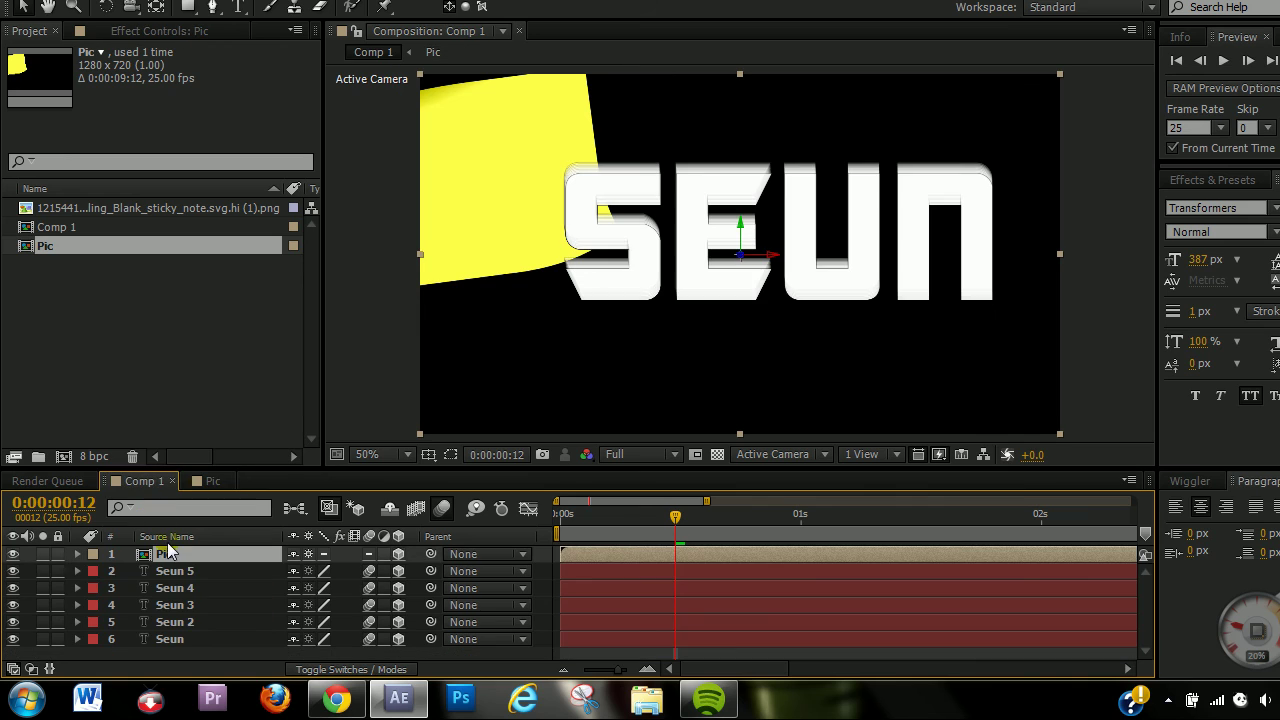
- Pre-compose the five Seun text layers into Pre-comp 1
{"action": "left_click", "coordinate": [176, 644]}
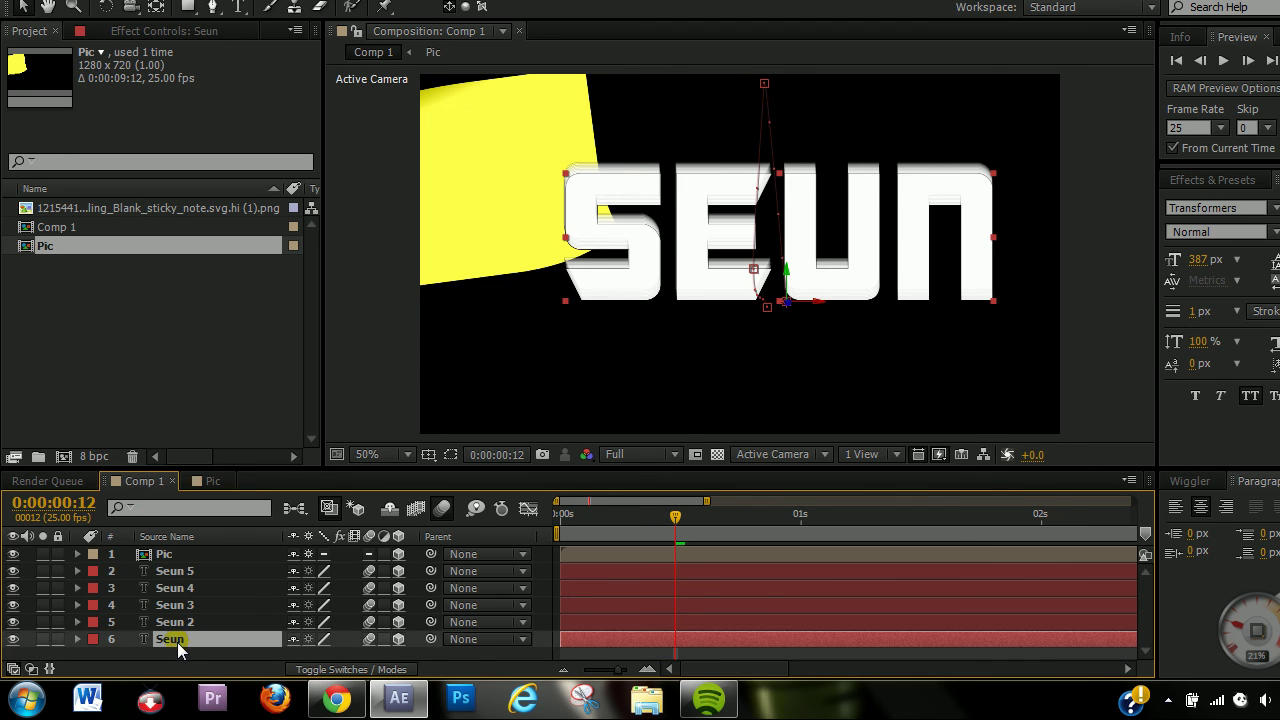
{"action": "left_click", "coordinate": [180, 574], "text": "shift"}
{"action": "key", "text": "ctrl+shift+c"}
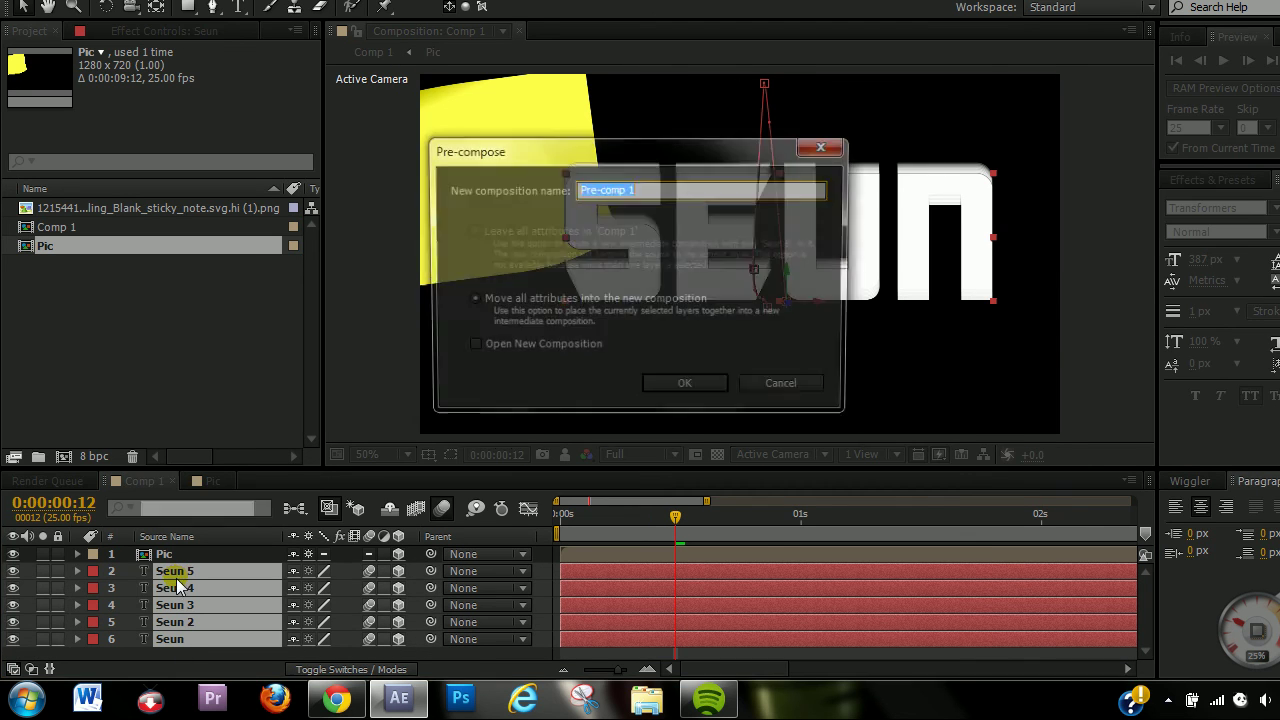
{"action": "left_click", "coordinate": [666, 390]}
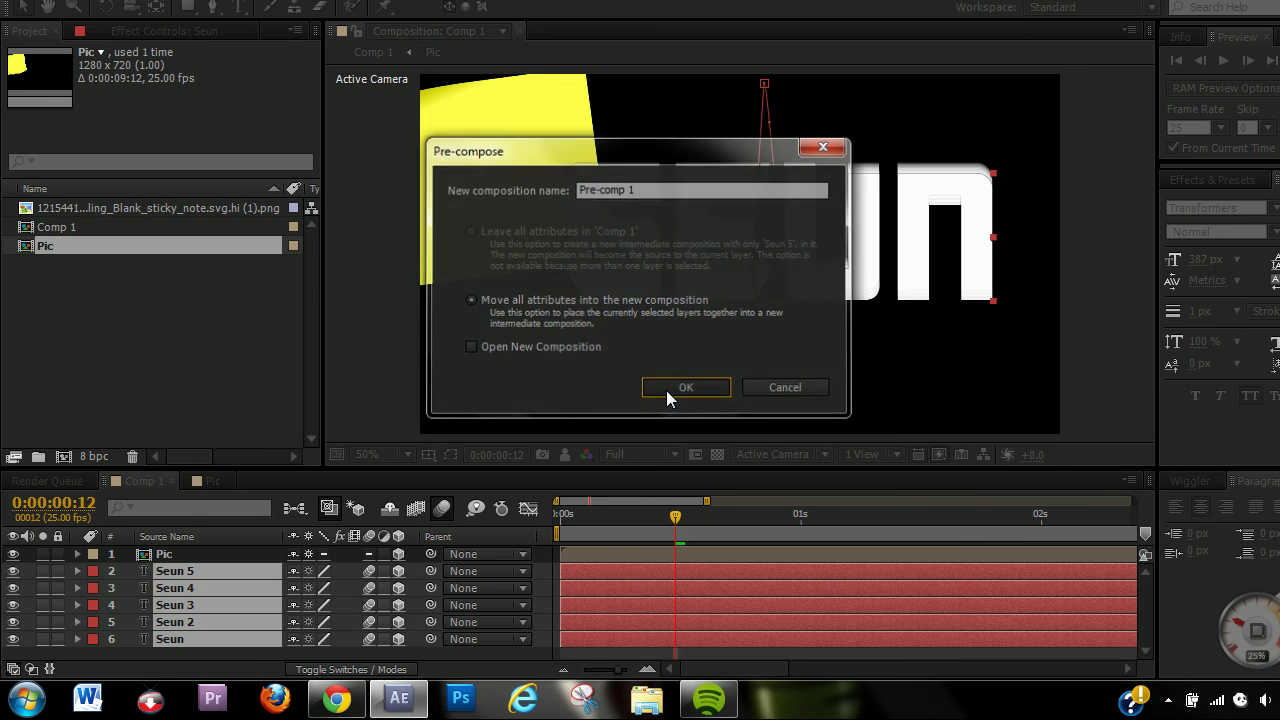
- Enable collapse transformations and 3D on Pre-comp 1 and open it
{"action": "left_click", "coordinate": [268, 587]}
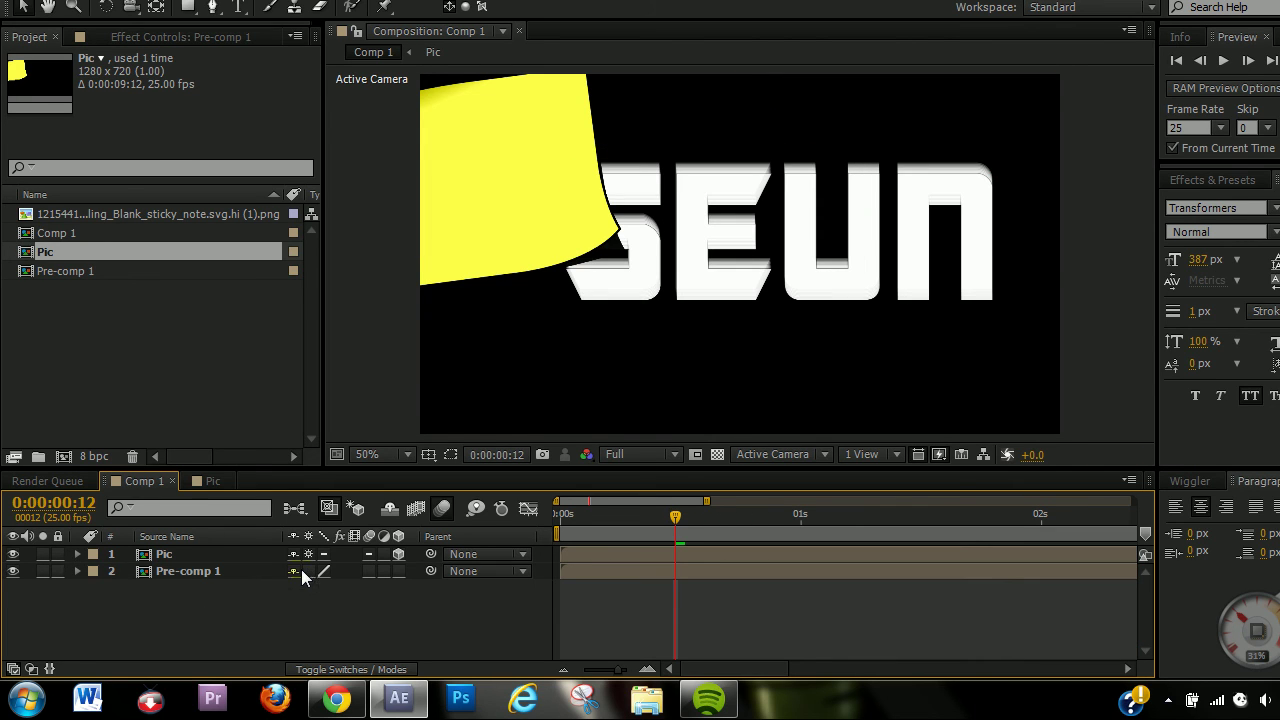
{"action": "left_click", "coordinate": [309, 571]}
{"action": "left_click", "coordinate": [397, 571]}
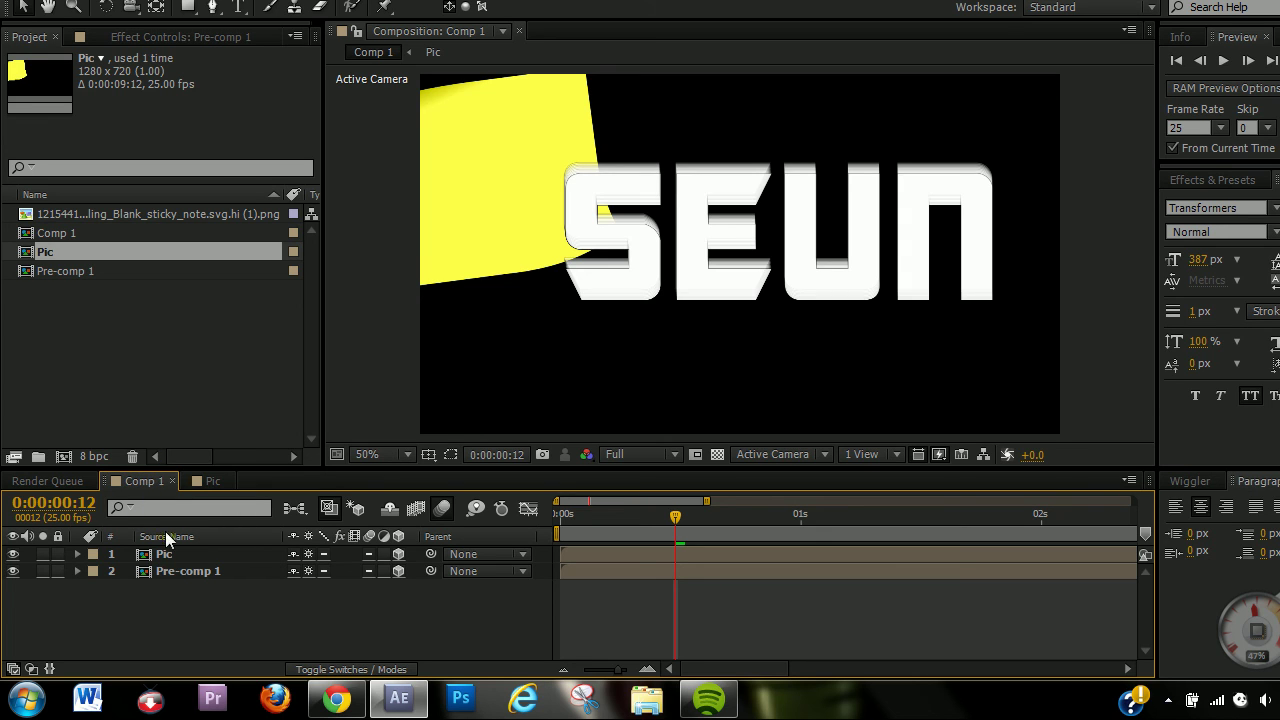
{"action": "double_click", "coordinate": [176, 571]}
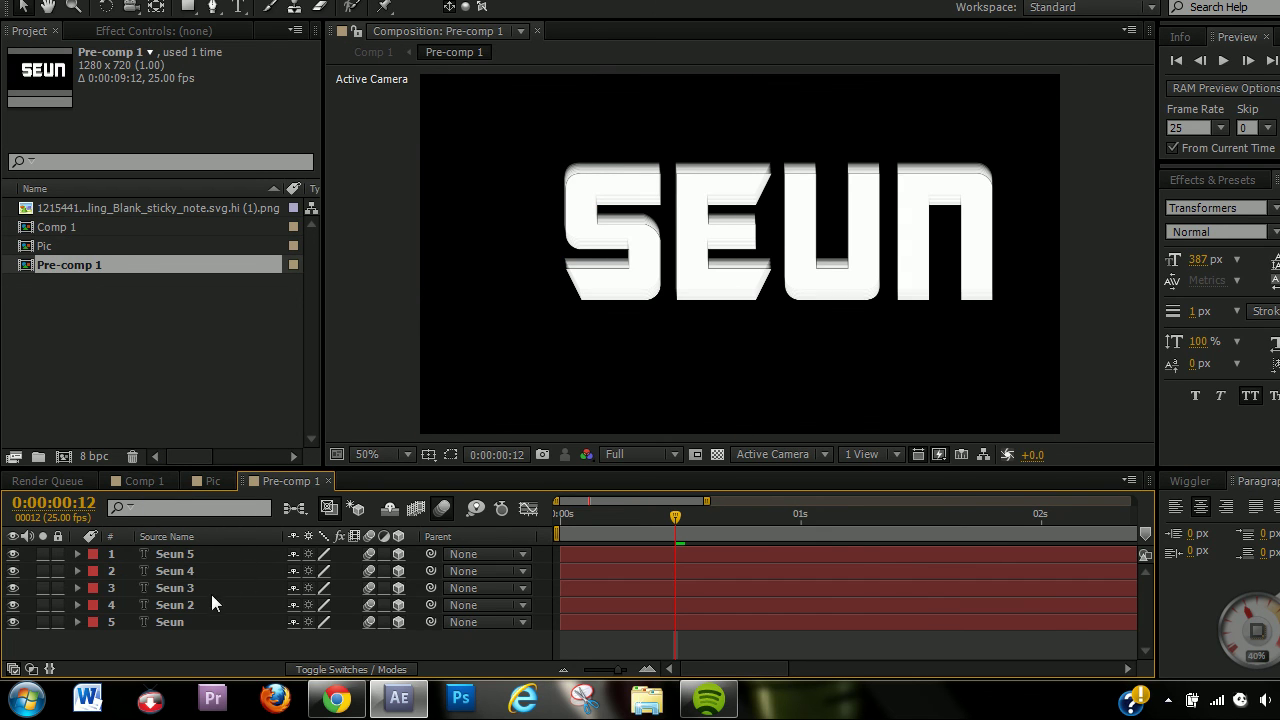
- Close Pre-comp 1, rewind Comp 1 to the first frame, and open the Pic composition
{"action": "left_click", "coordinate": [327, 481]}
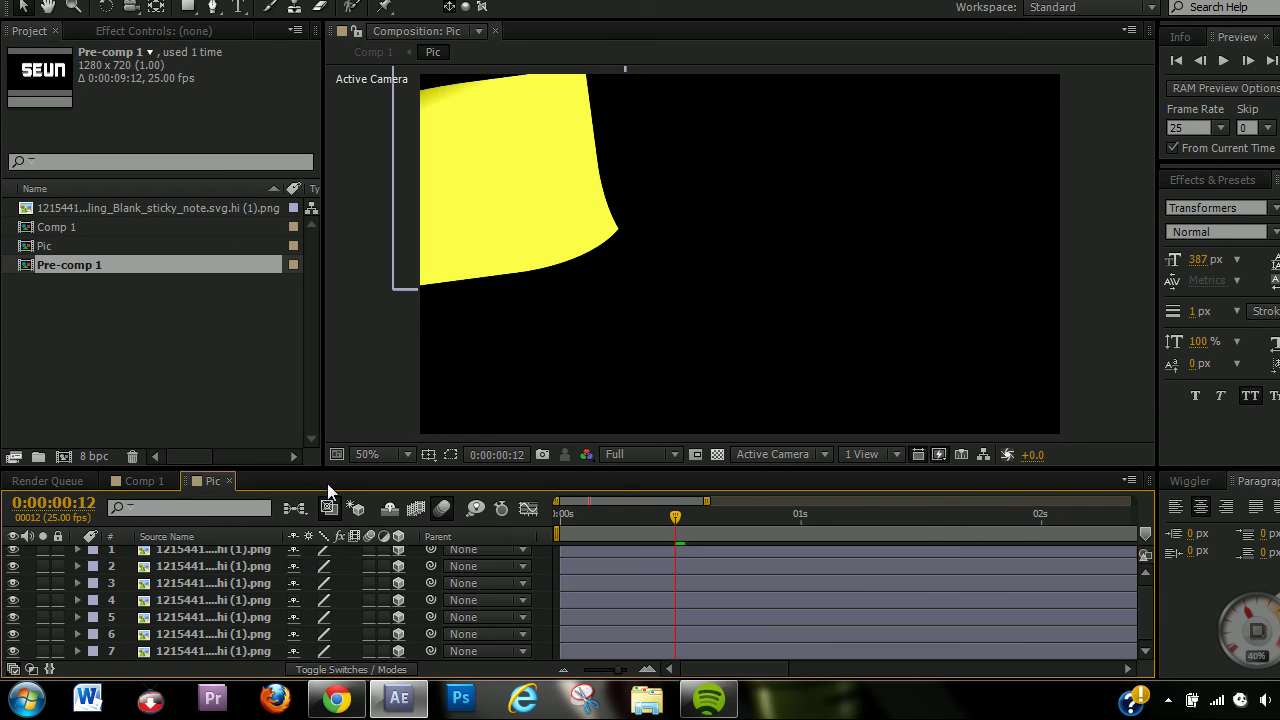
{"action": "left_click", "coordinate": [140, 481]}
{"action": "left_click_drag", "start_coordinate": [578, 534], "coordinate": [528, 544]}
{"action": "double_click", "coordinate": [189, 556]}
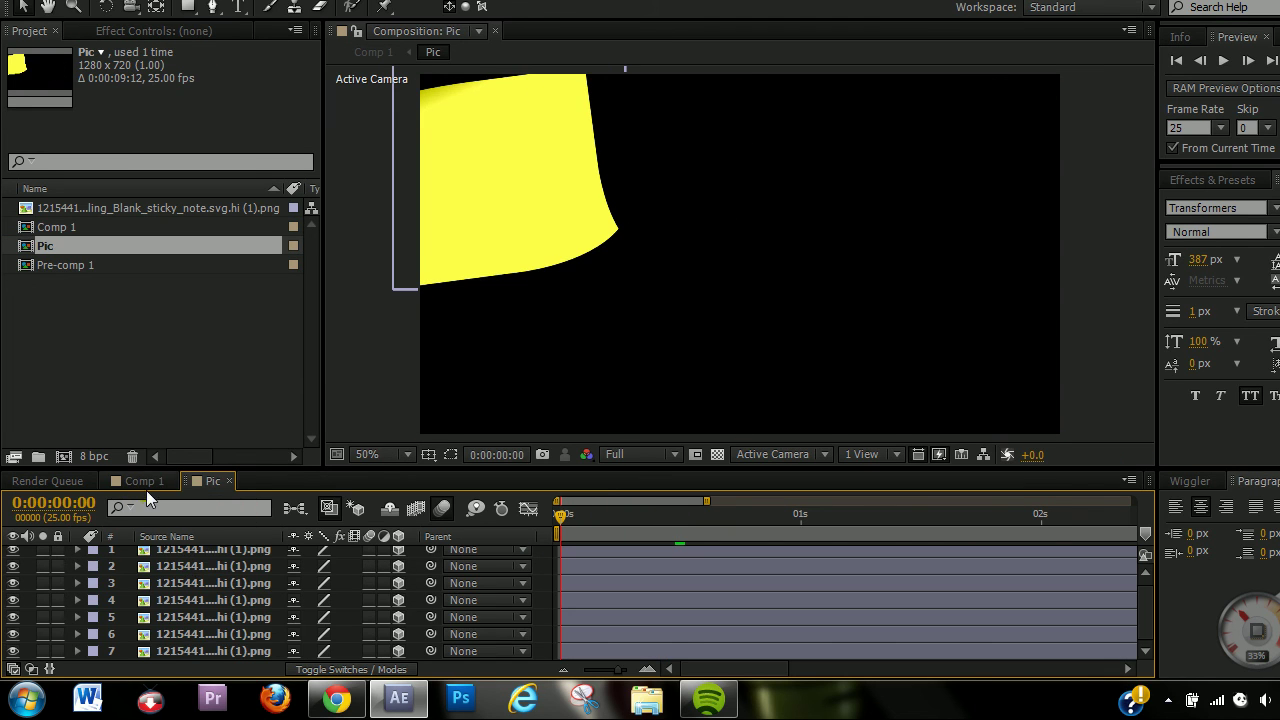
{"action": "left_click", "coordinate": [145, 484]}
{"action": "left_click", "coordinate": [212, 484]}
- Move sticky-note layer 4 to the right so two notes sit behind SEUN
{"action": "left_click", "coordinate": [210, 602]}
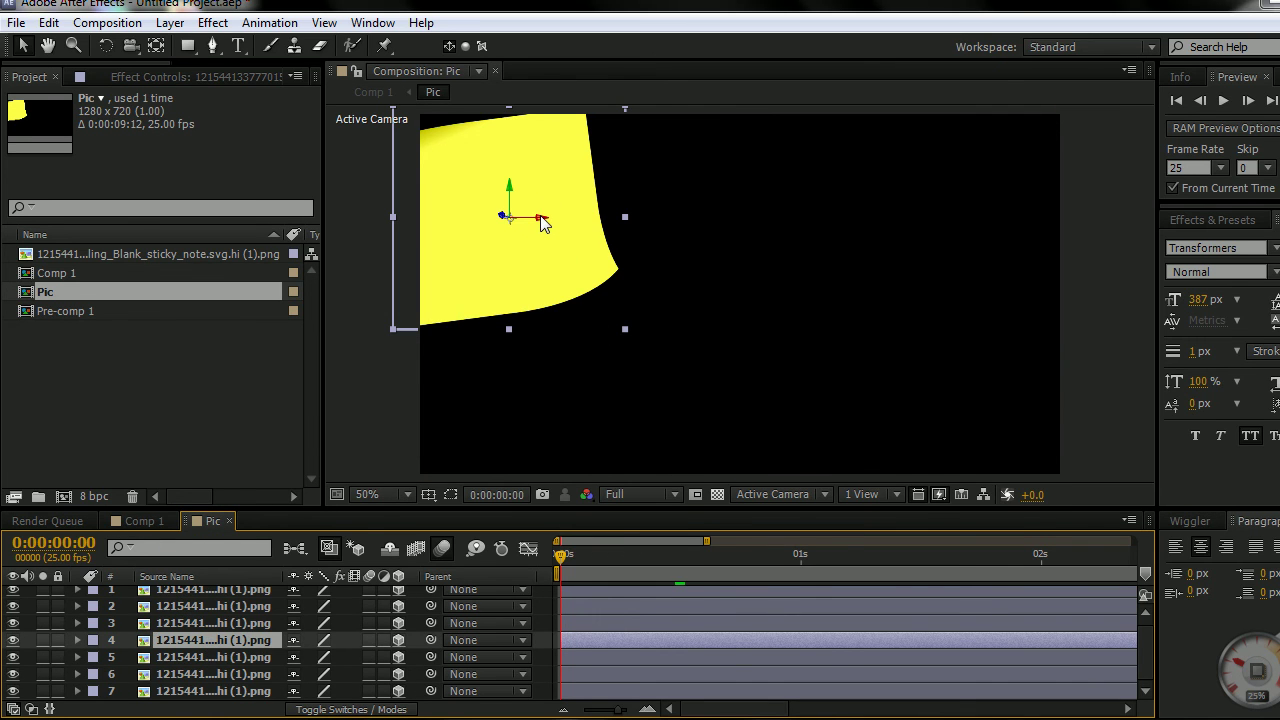
{"action": "left_click_drag", "start_coordinate": [543, 189], "coordinate": [816, 189]}
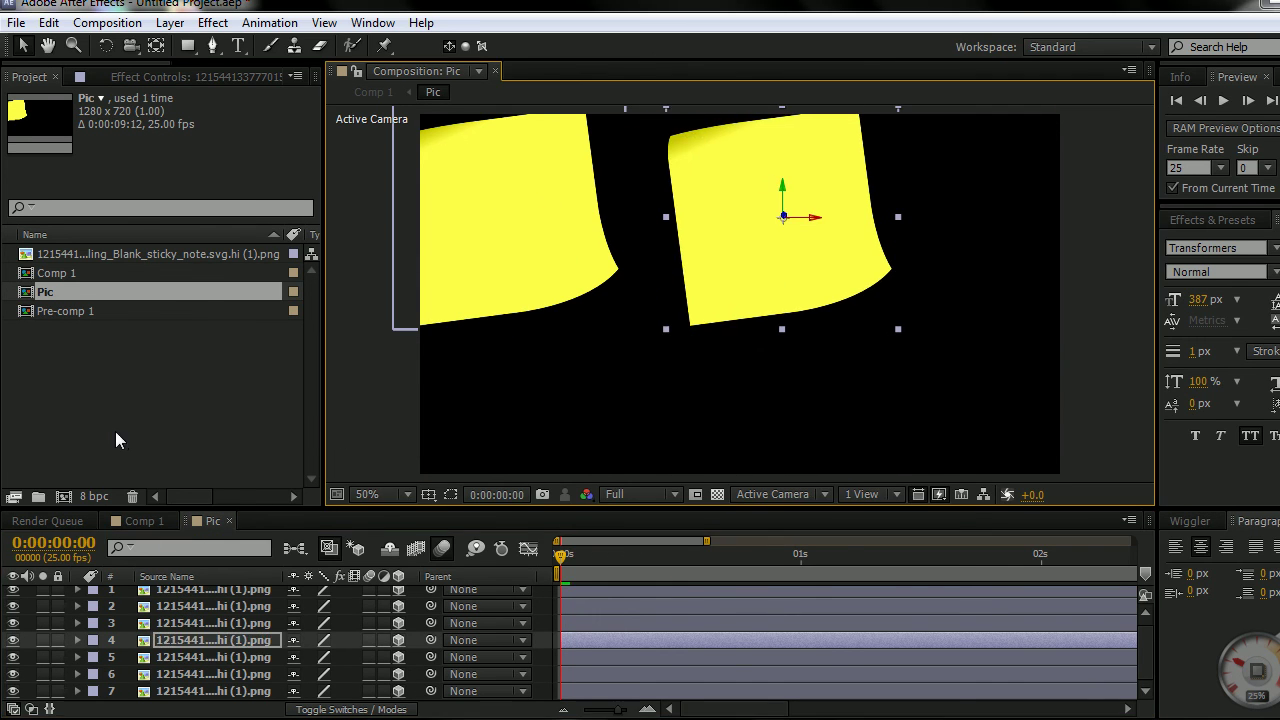
{"action": "left_click", "coordinate": [145, 520]}
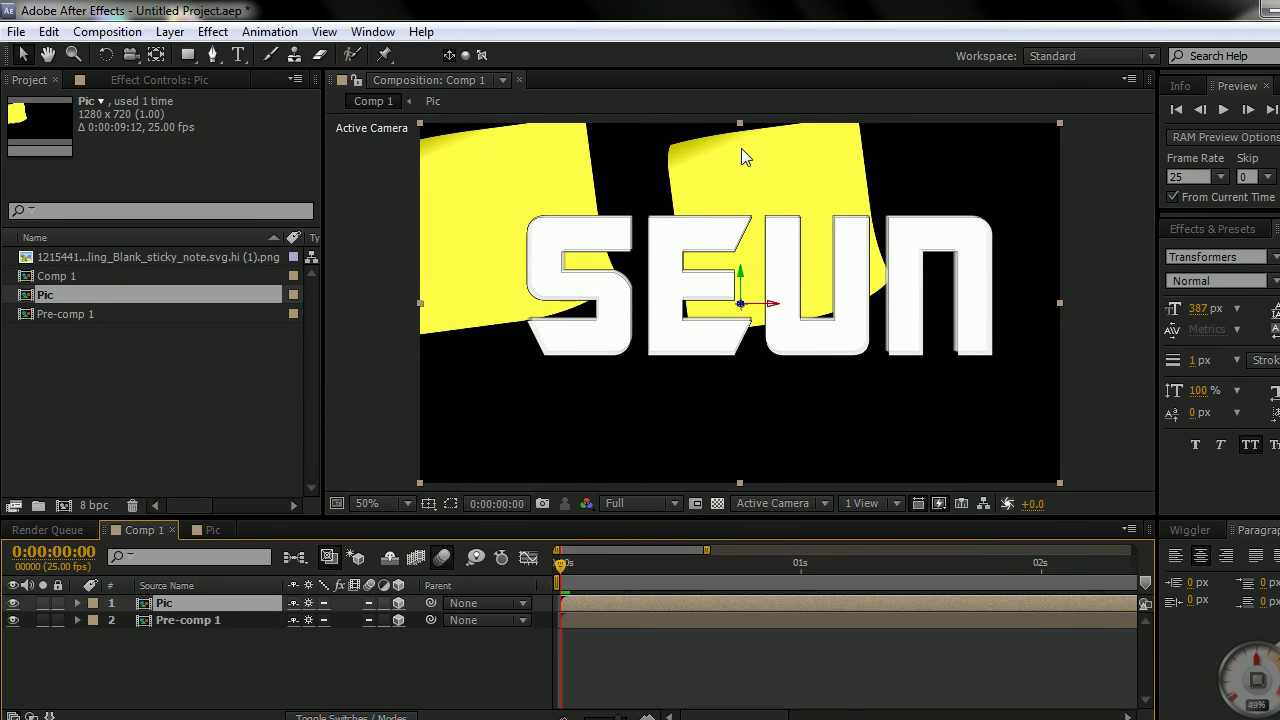
{"action": "left_click", "coordinate": [278, 658]}
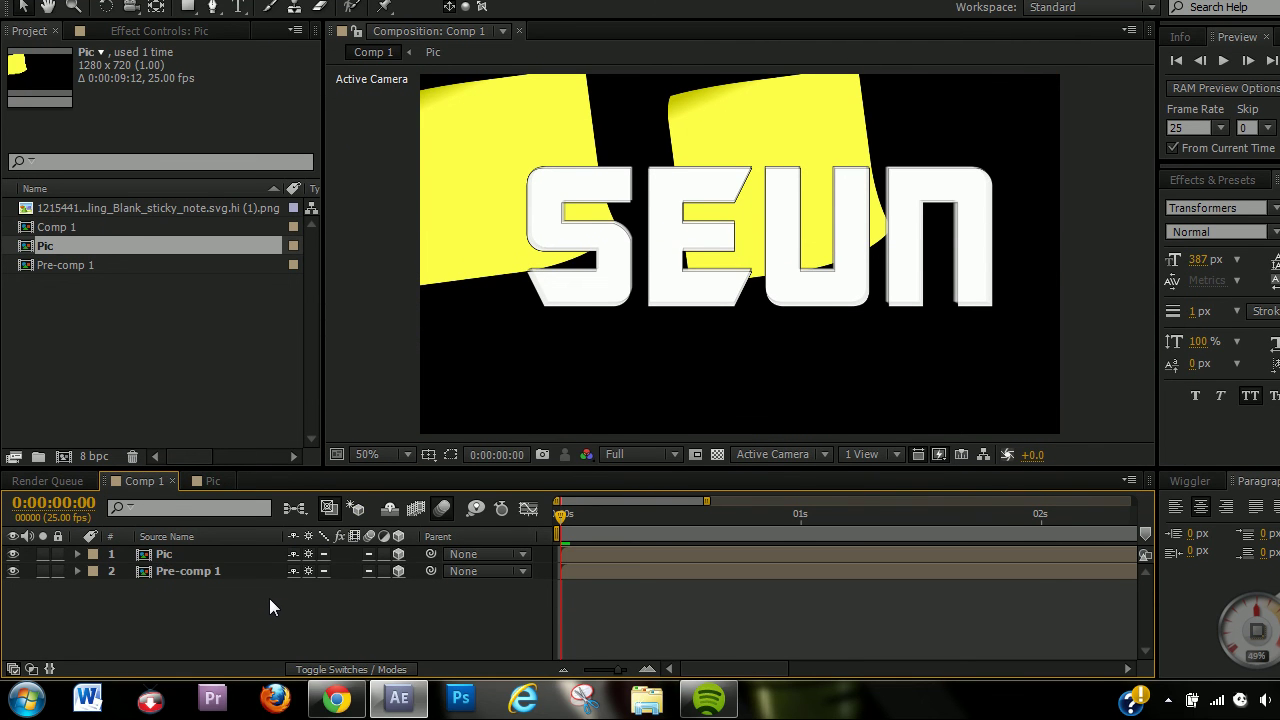
- Select the sticky-note layers in Pic, then return to Comp 1
{"action": "left_click", "coordinate": [212, 482]}
{"action": "left_click", "coordinate": [221, 600]}
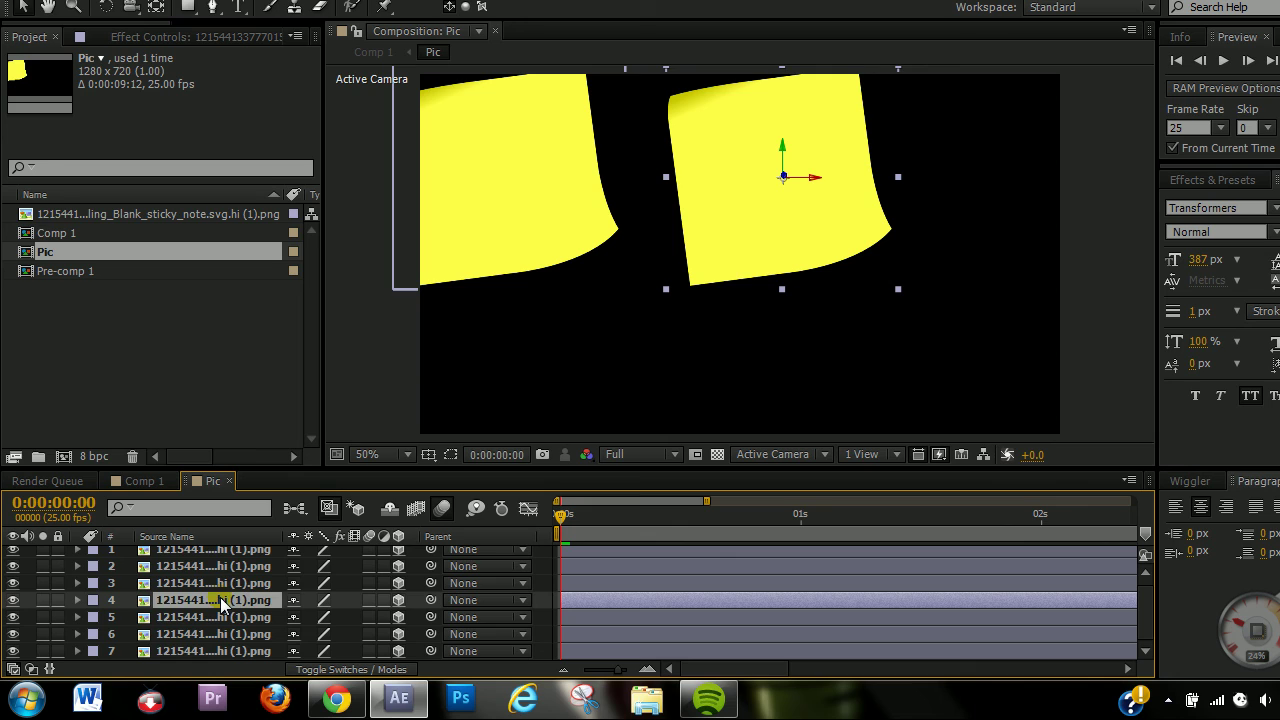
{"action": "left_click", "coordinate": [216, 617]}
{"action": "left_click", "coordinate": [203, 651]}
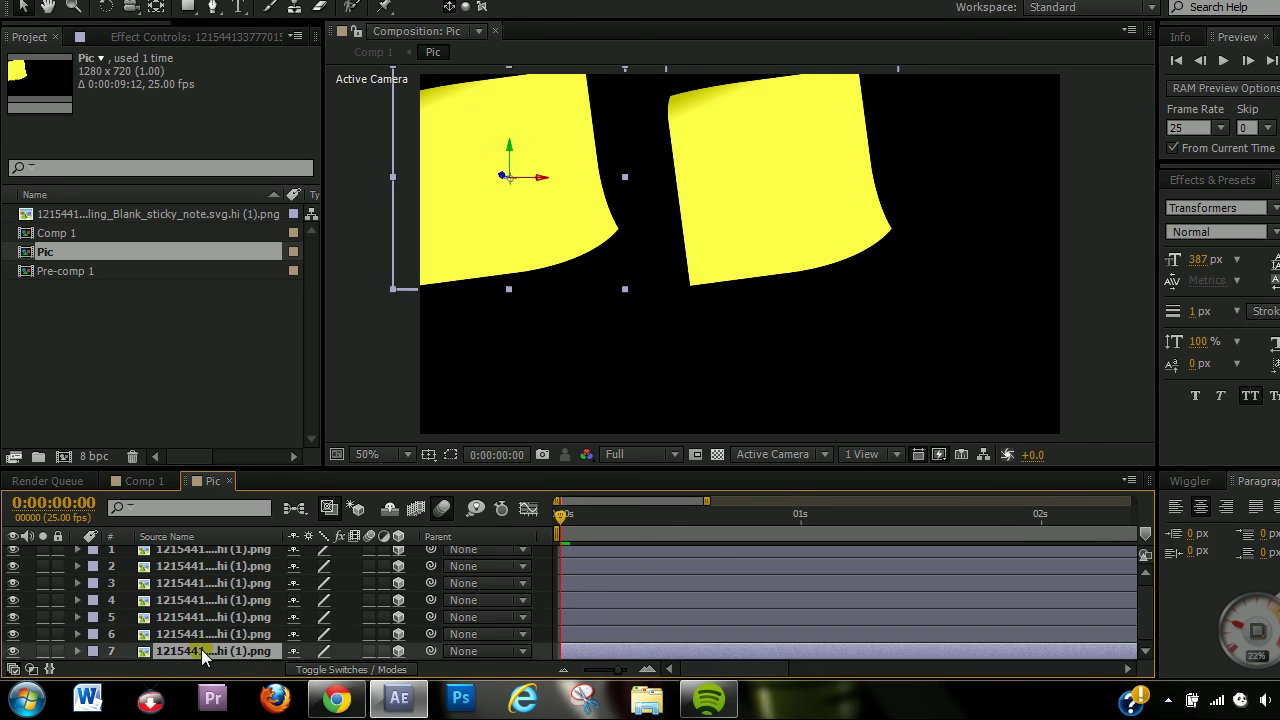
{"action": "left_click", "coordinate": [226, 620], "text": "ctrl"}
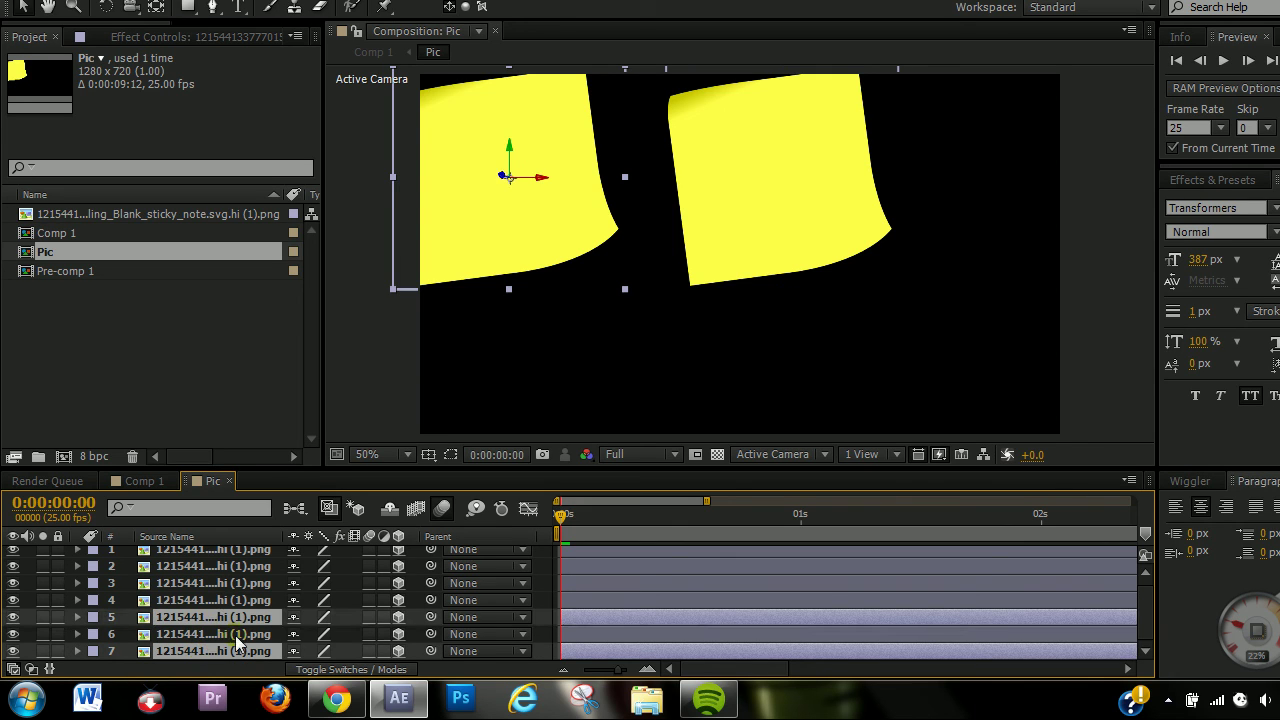
{"action": "left_click", "coordinate": [240, 586], "text": "shift"}
{"action": "left_click", "coordinate": [240, 568], "text": "shift"}
{"action": "key", "text": "ctrl+a"}
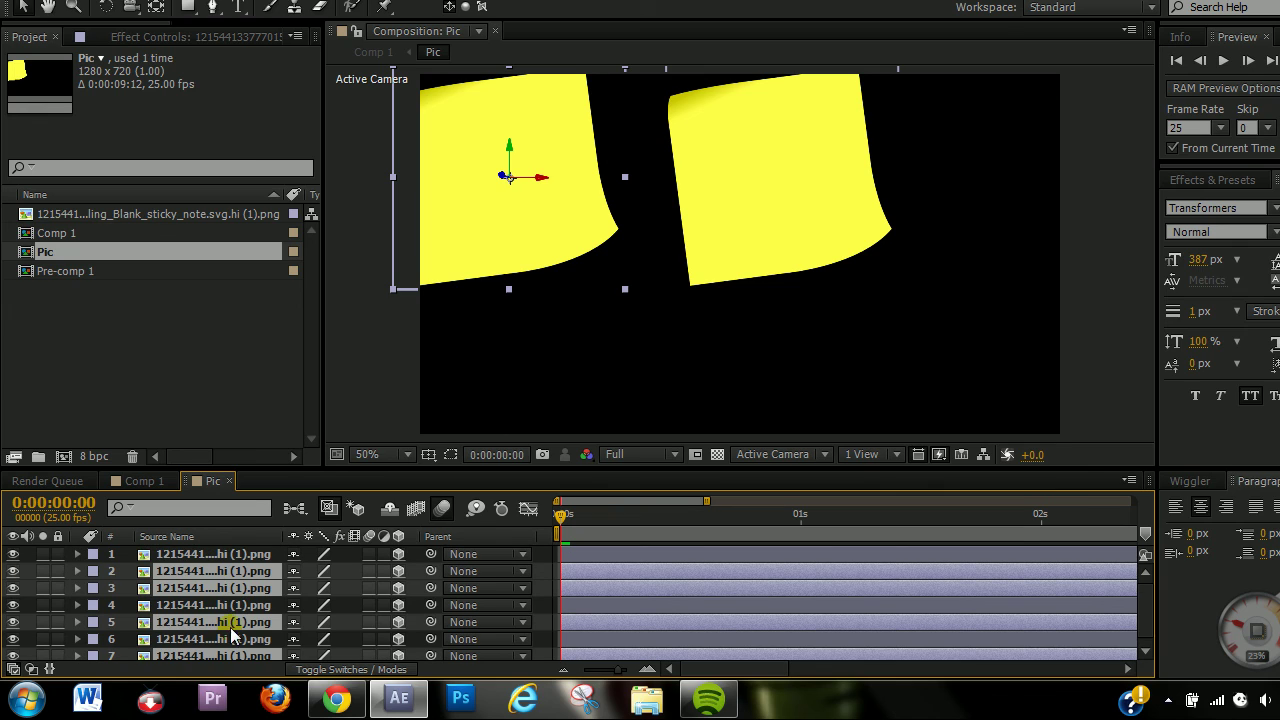
{"action": "scroll", "coordinate": [232, 630], "scroll_direction": "down", "scroll_amount": 1}
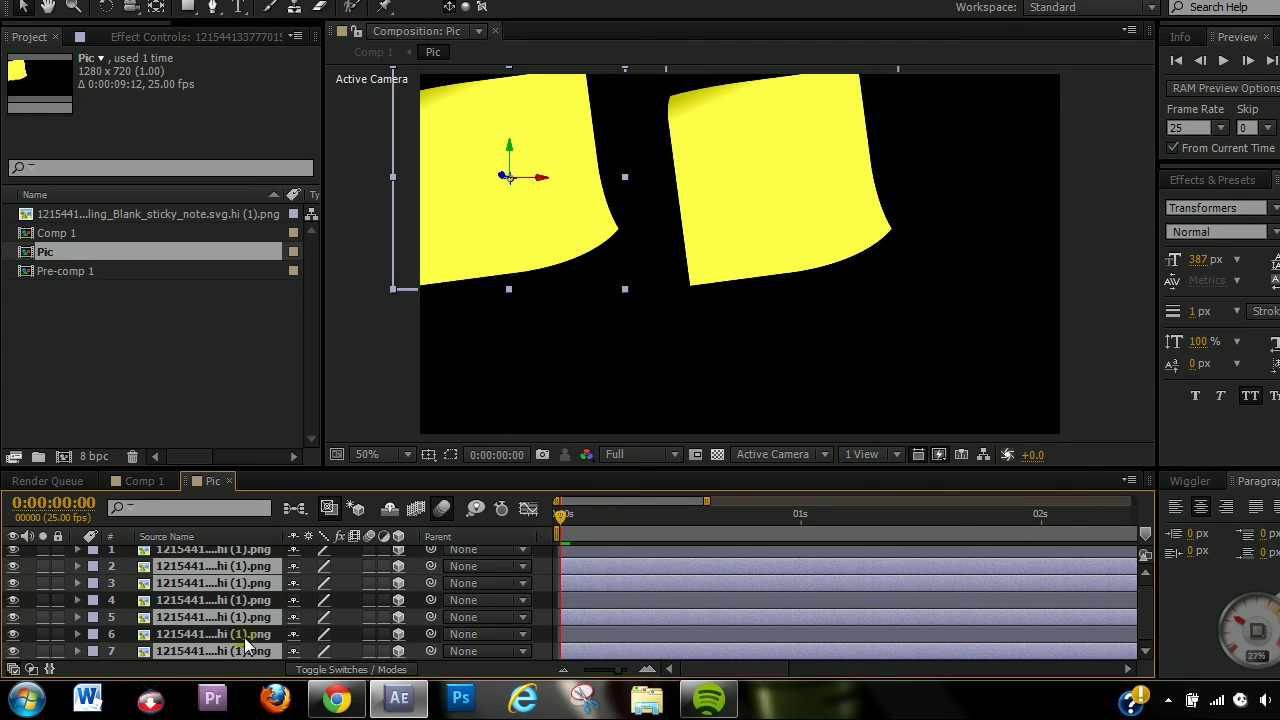
{"action": "left_click", "coordinate": [152, 483]}
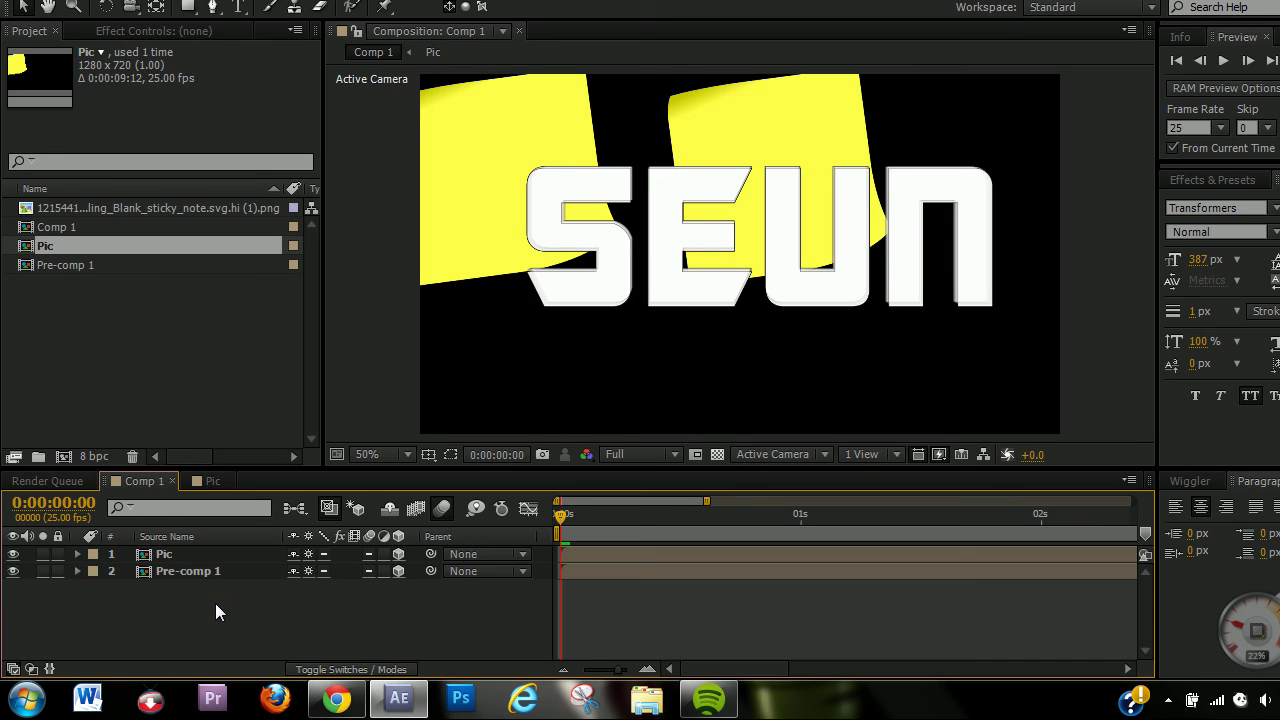
{"action": "key", "text": "ctrl+v"}
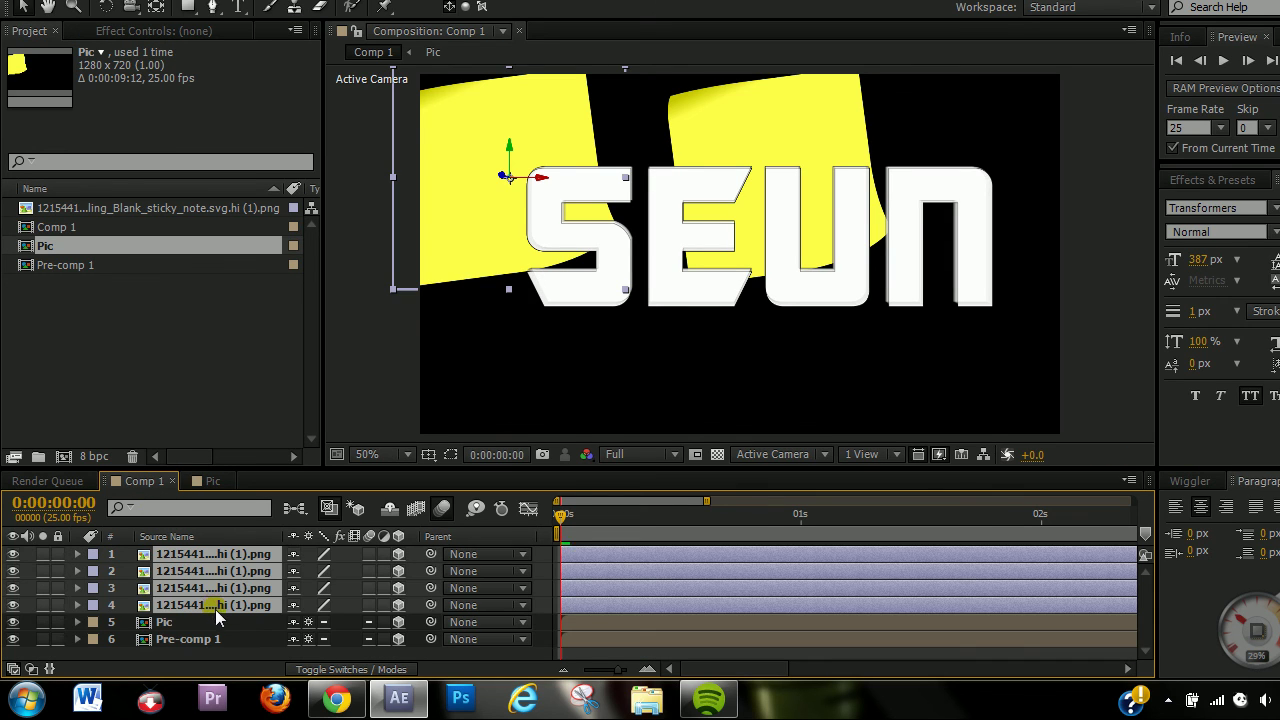
{"action": "left_click", "coordinate": [235, 651]}
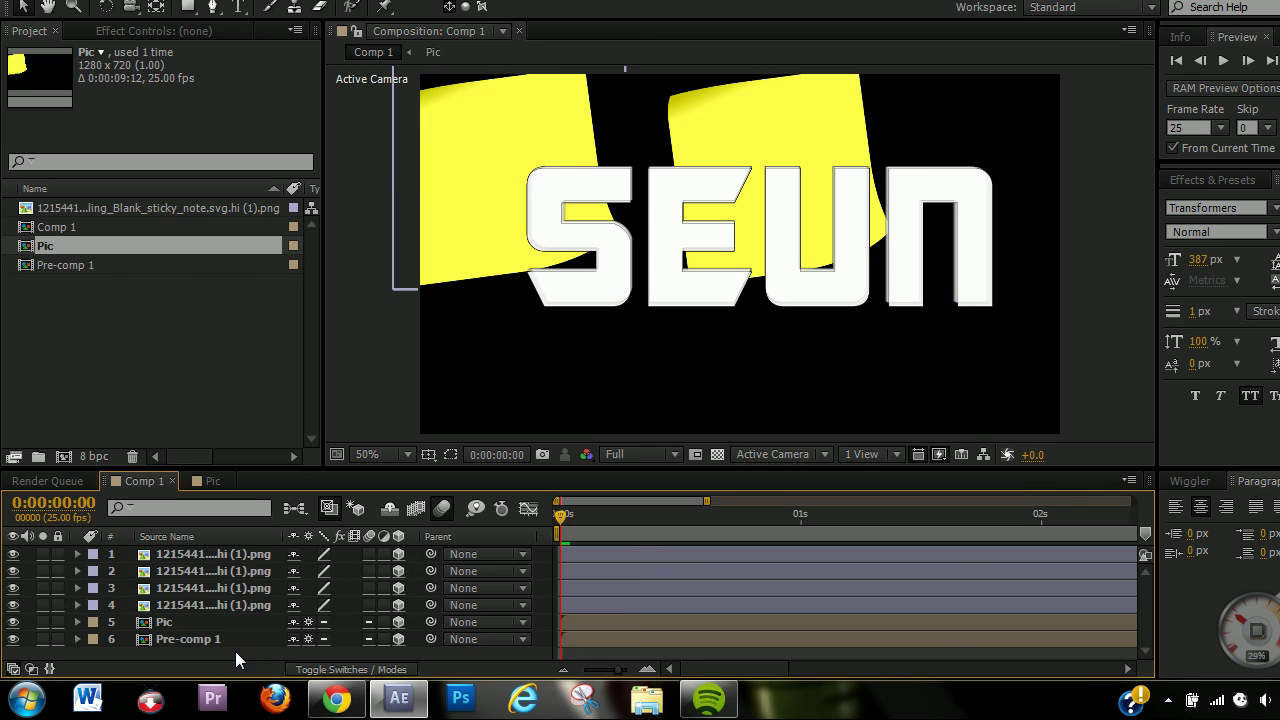
{"action": "left_click", "coordinate": [200, 606]}
{"action": "left_click", "coordinate": [199, 573], "text": "shift"}
{"action": "left_click", "coordinate": [204, 556], "text": "shift"}
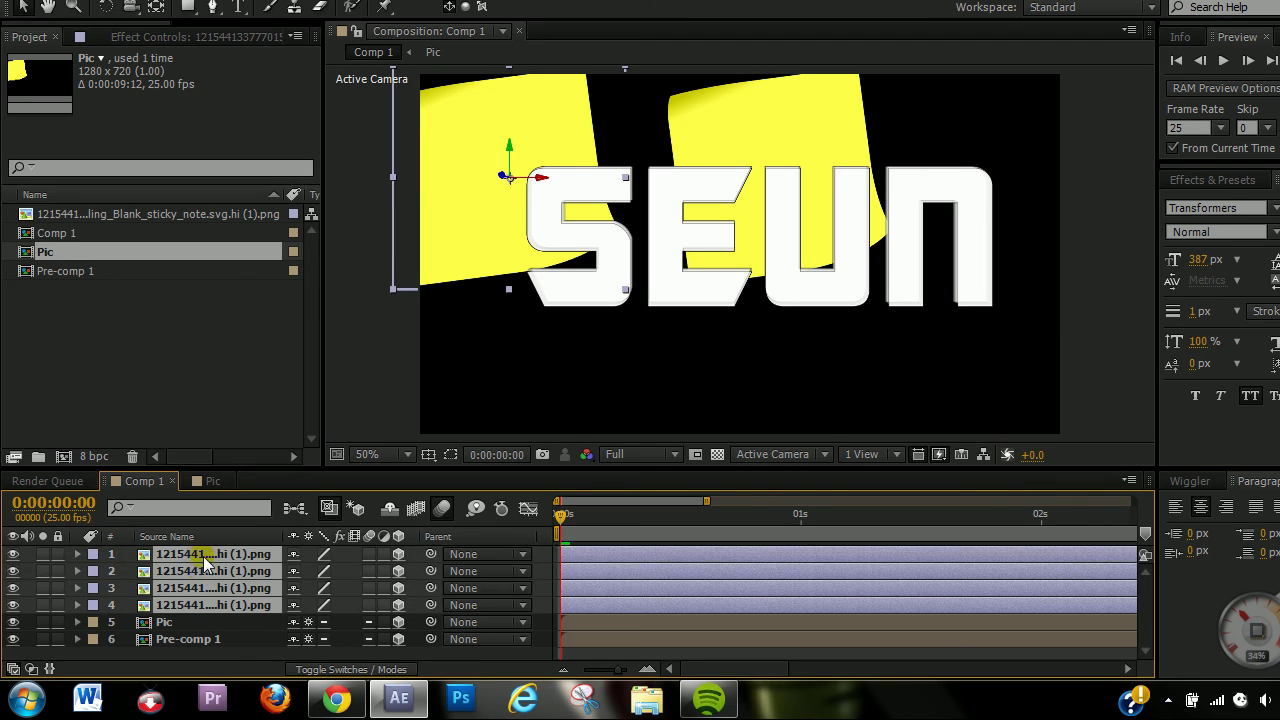
{"action": "key", "text": "Delete"}
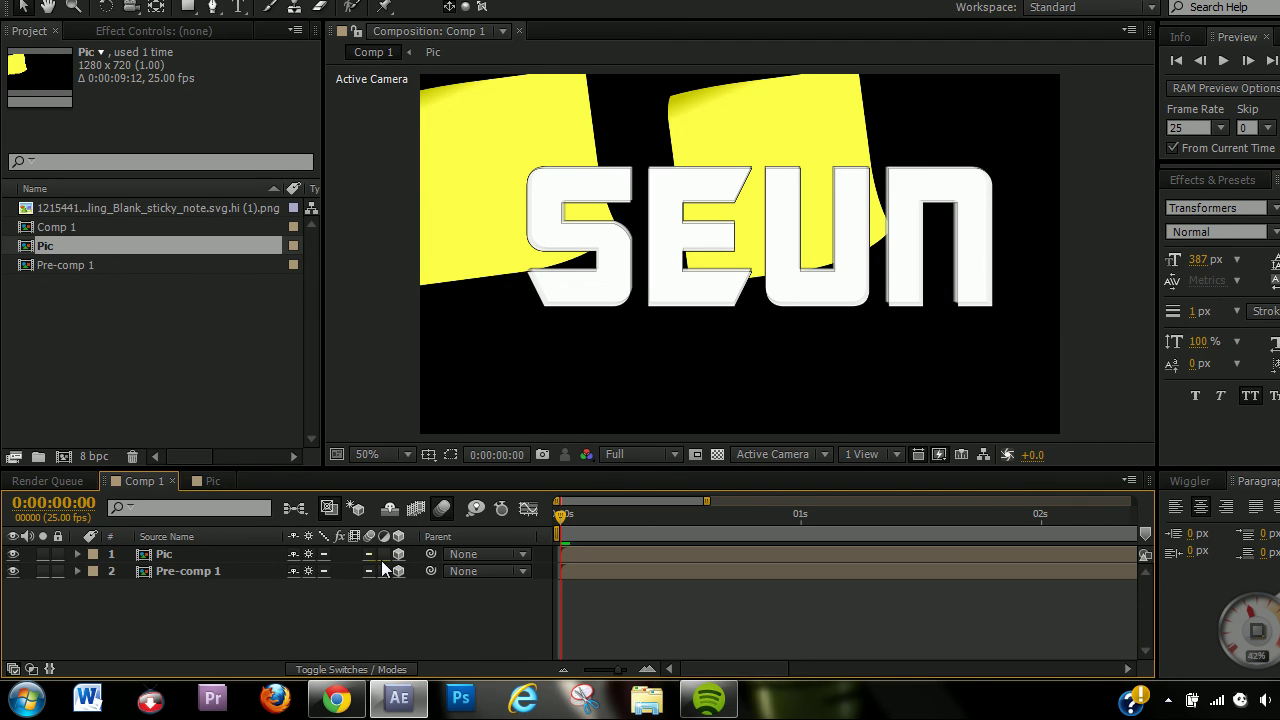